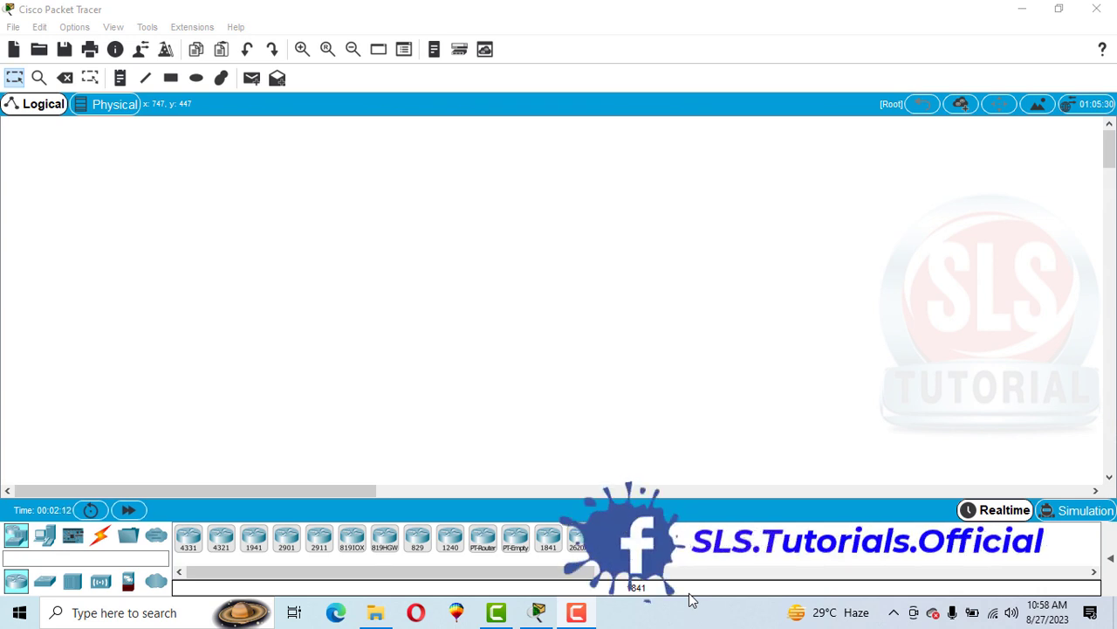
Step: Place an 1841 router near the top centre of the workspace and a 2960 switch below it
{"action": "left_click", "coordinate": [548, 541]}
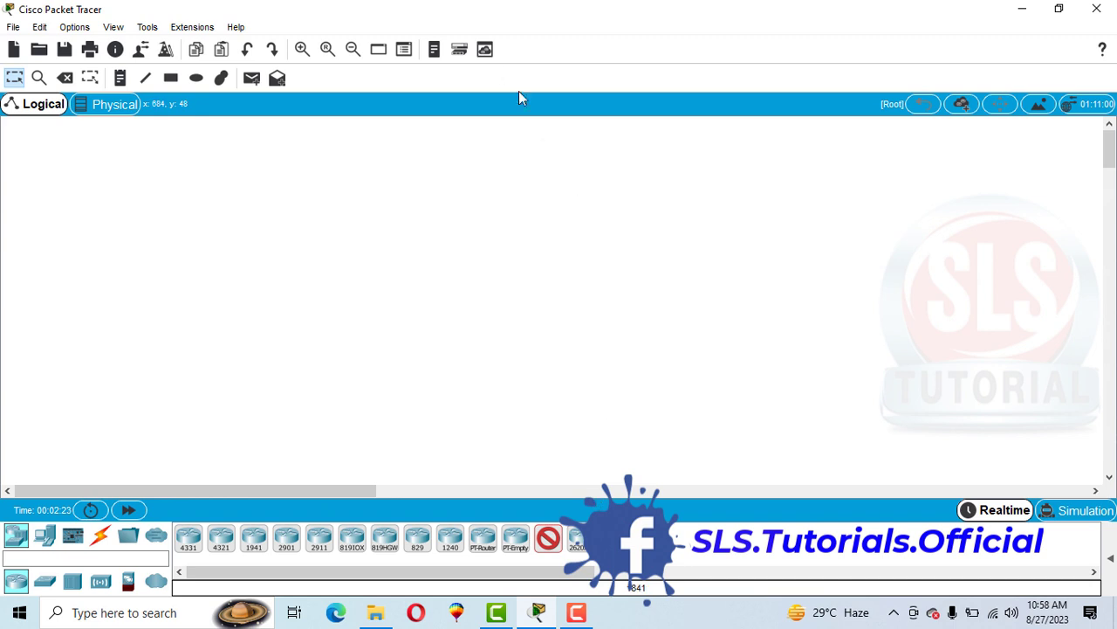
{"action": "left_click", "coordinate": [547, 132]}
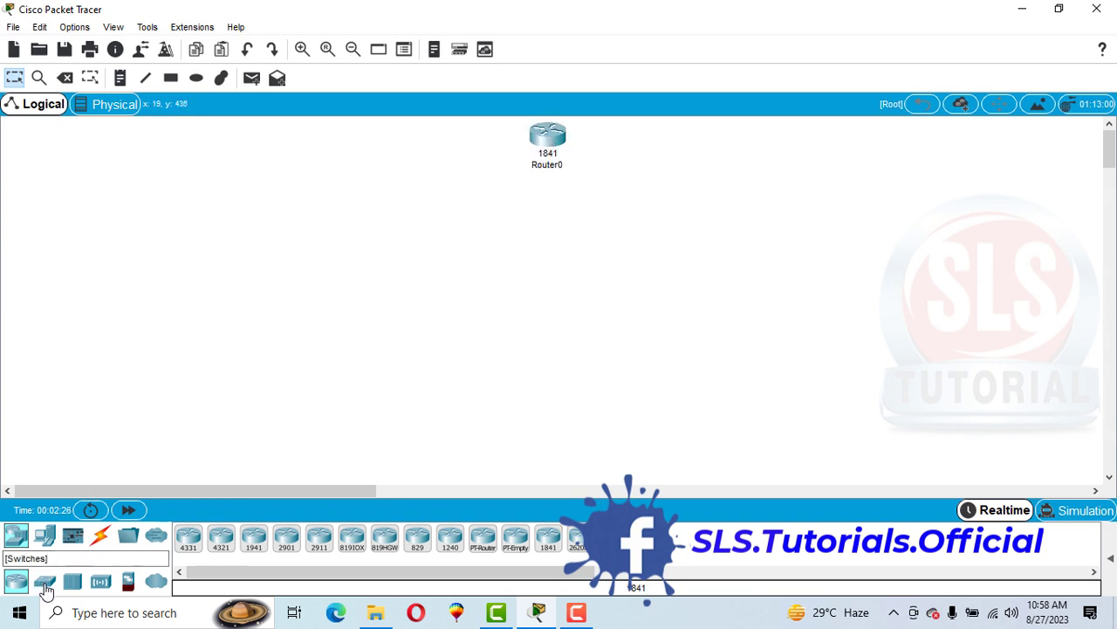
{"action": "left_click", "coordinate": [45, 580]}
{"action": "left_click", "coordinate": [187, 546]}
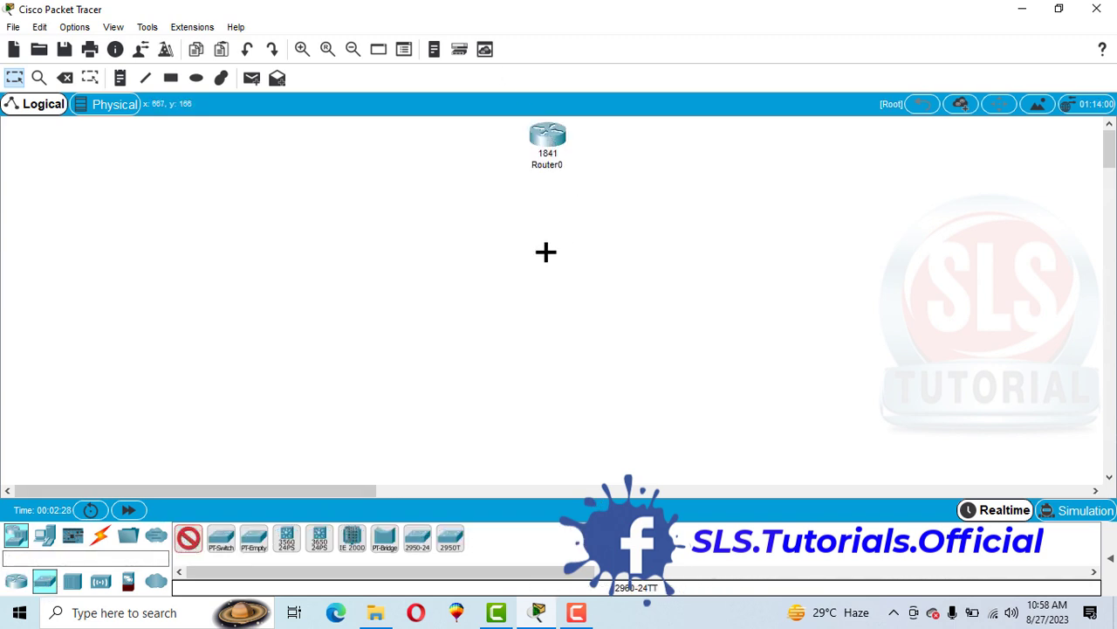
{"action": "left_click", "coordinate": [546, 253]}
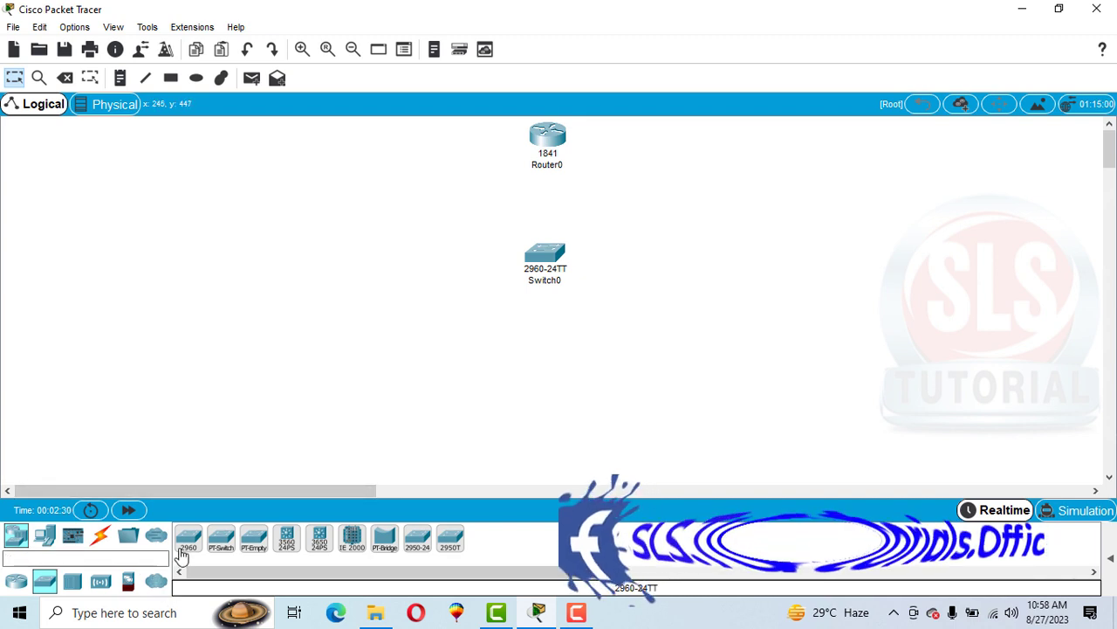
Step: Add four PCs in a row below the switch, two on its left side and two on its right
{"action": "left_click", "coordinate": [45, 535]}
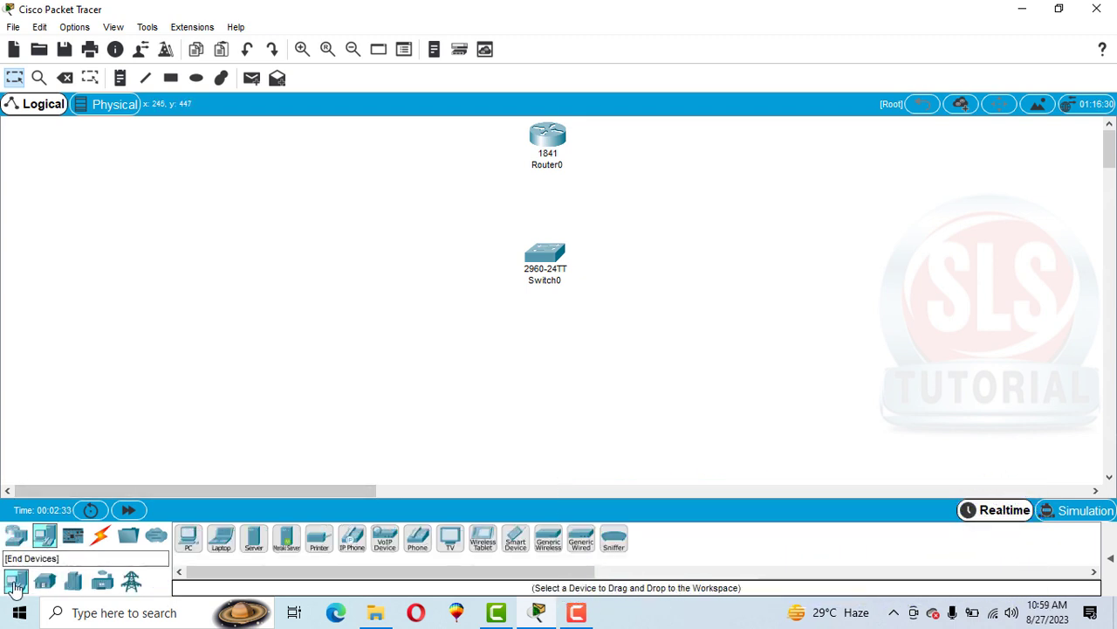
{"action": "left_click", "coordinate": [188, 542]}
{"action": "left_click", "coordinate": [289, 397]}
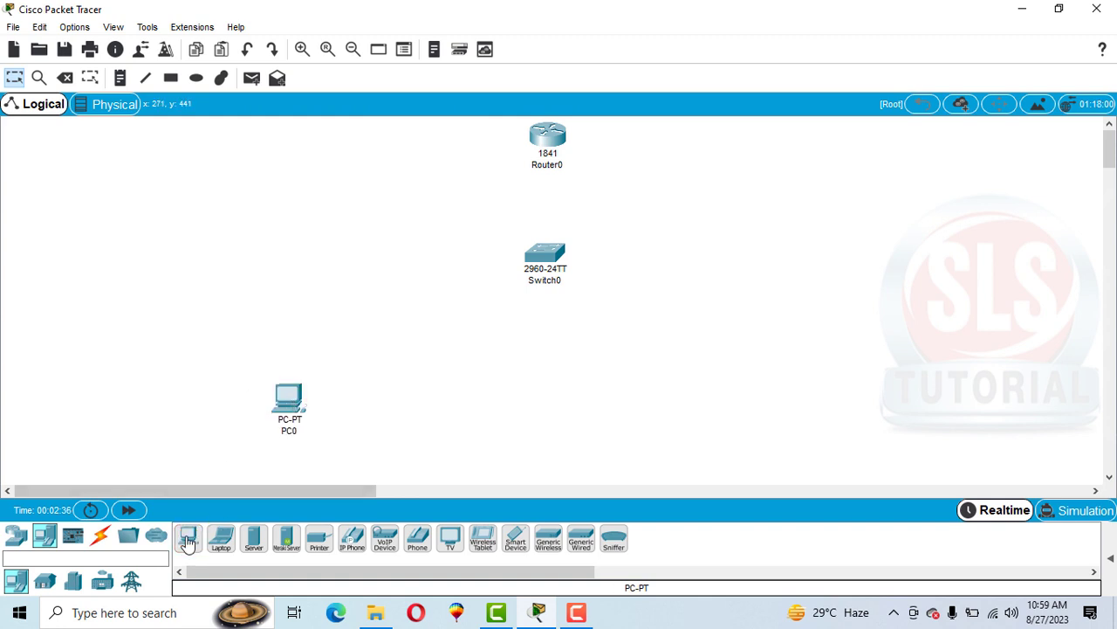
{"action": "left_click", "coordinate": [188, 539]}
{"action": "left_click", "coordinate": [427, 404]}
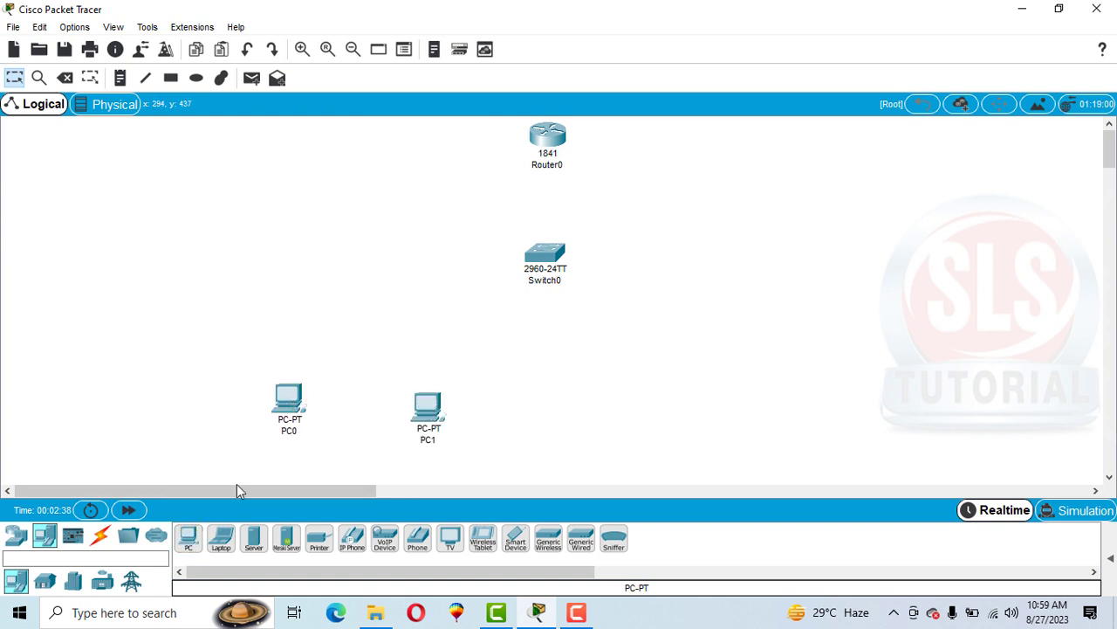
{"action": "left_click", "coordinate": [188, 539]}
{"action": "left_click", "coordinate": [714, 394]}
{"action": "left_click", "coordinate": [188, 539]}
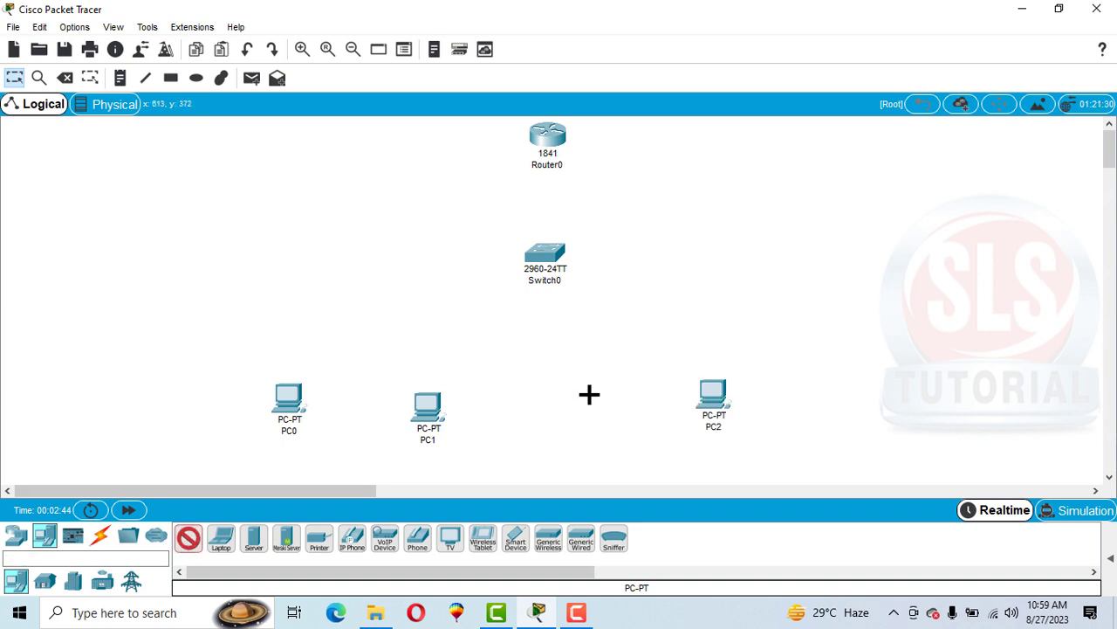
{"action": "left_click", "coordinate": [858, 389]}
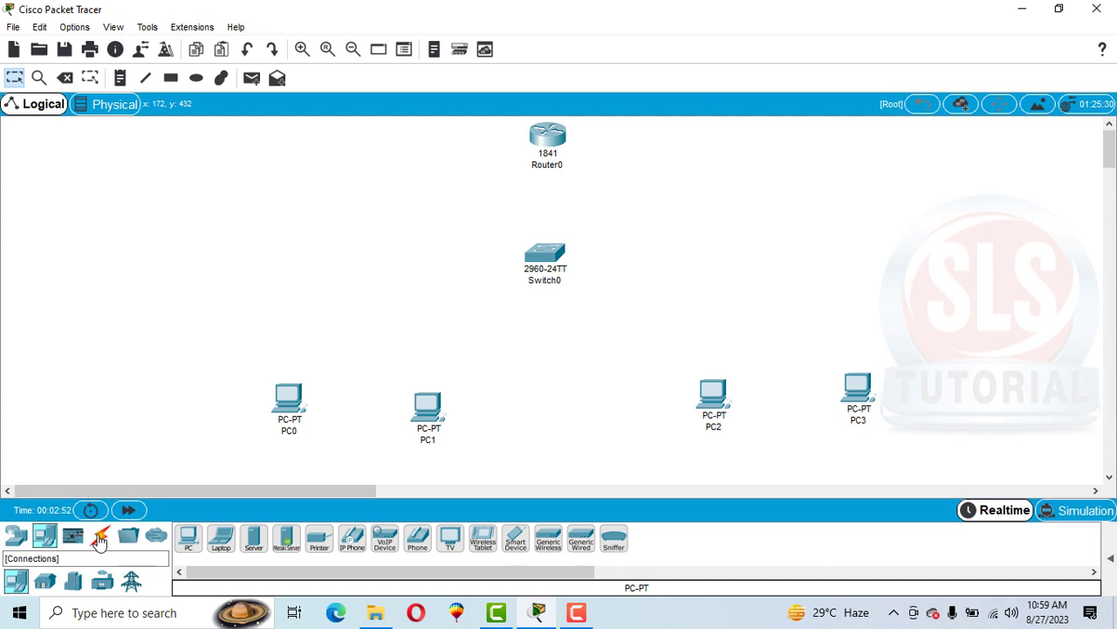
Step: Cable PC0 and PC1 to Switch0 using the automatically chosen connection type
{"action": "left_click", "coordinate": [98, 541]}
{"action": "left_click", "coordinate": [185, 543]}
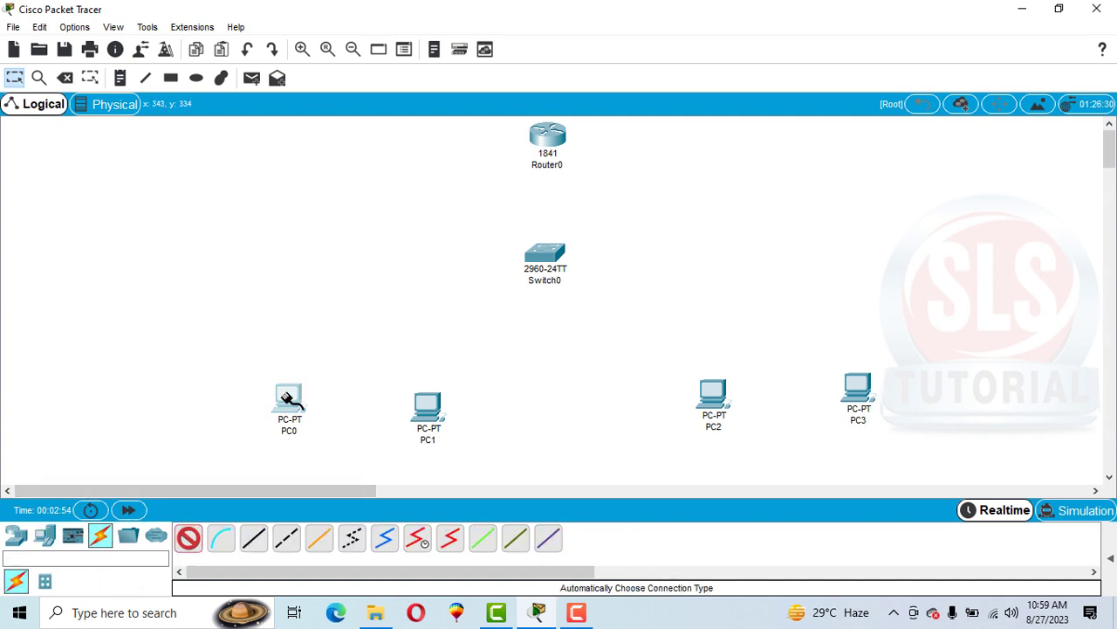
{"action": "left_click", "coordinate": [288, 397]}
{"action": "left_click", "coordinate": [543, 252]}
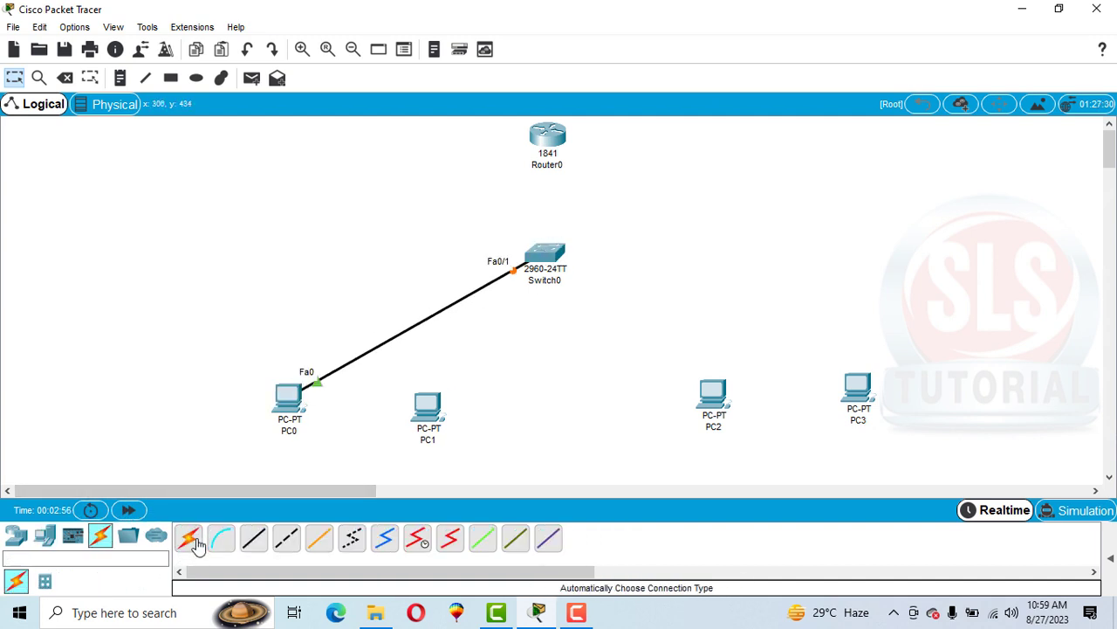
{"action": "left_click", "coordinate": [188, 538]}
{"action": "left_click", "coordinate": [436, 404]}
{"action": "left_click", "coordinate": [554, 254]}
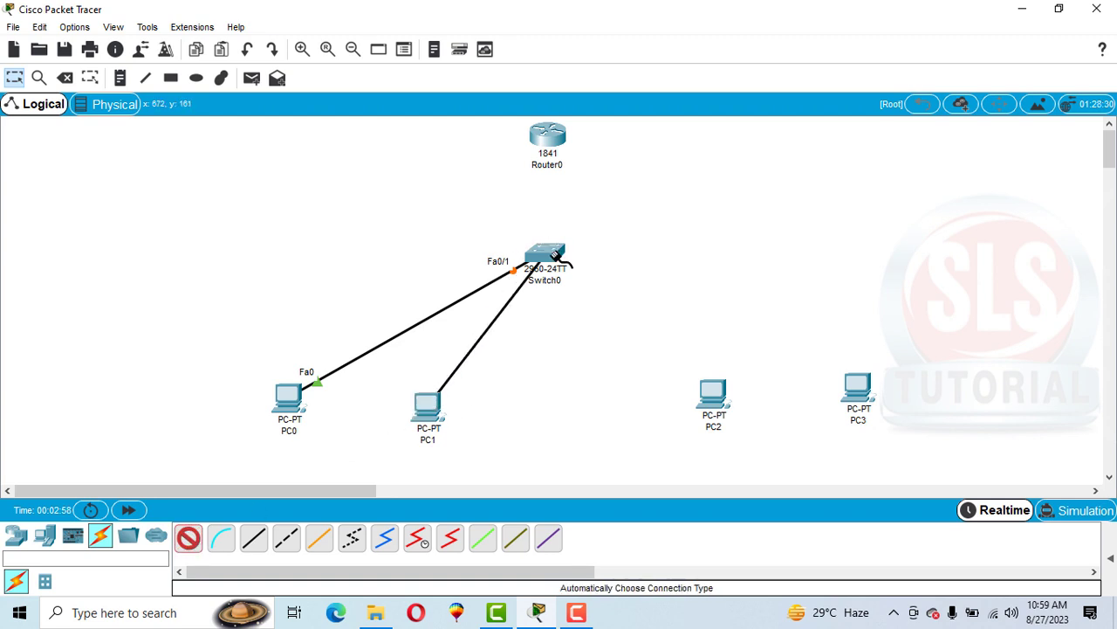
Step: Cable PC2 and PC3 to Switch0 using the automatically chosen connection type
{"action": "left_click", "coordinate": [187, 538]}
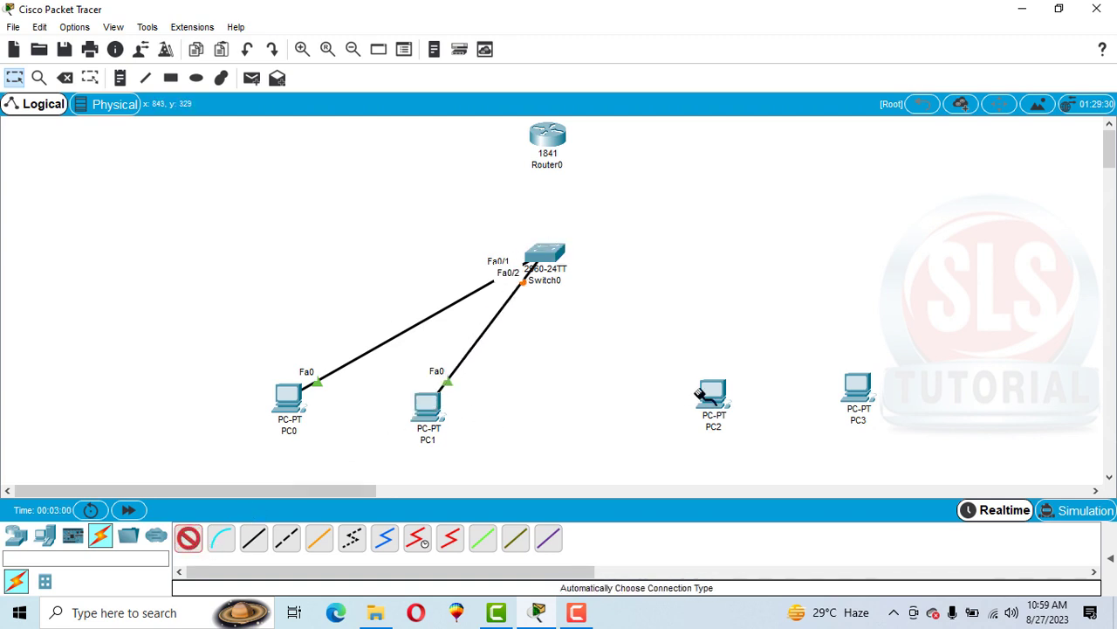
{"action": "left_click", "coordinate": [709, 393]}
{"action": "left_click", "coordinate": [545, 255]}
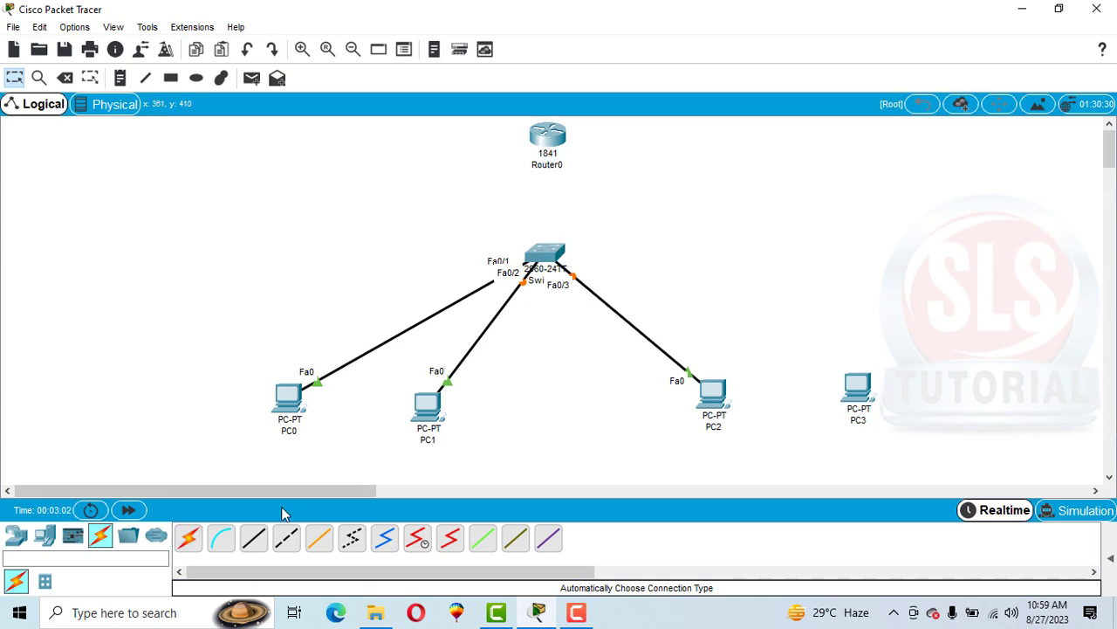
{"action": "left_click", "coordinate": [188, 539]}
{"action": "left_click", "coordinate": [859, 389]}
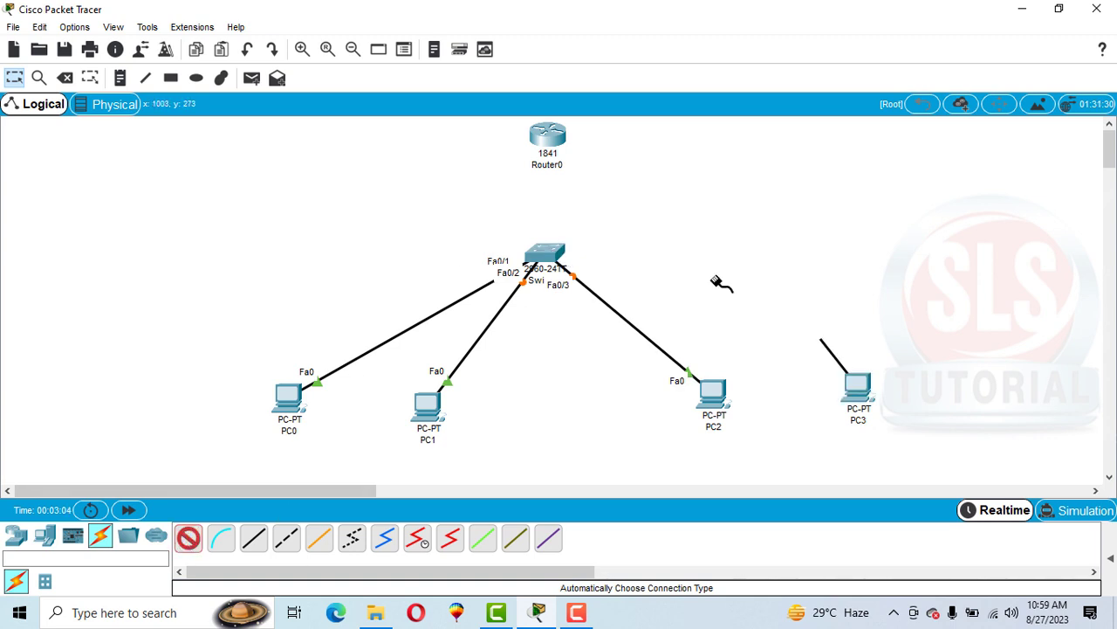
{"action": "left_click", "coordinate": [544, 254]}
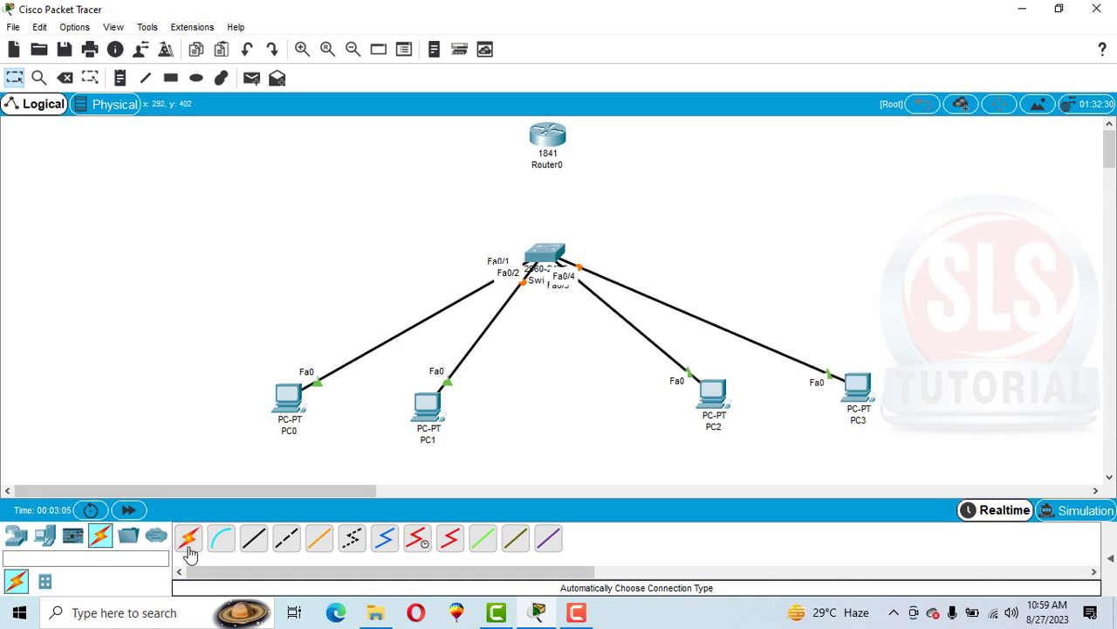
Step: Cable Switch0 to Router0 using the automatically chosen connection type
{"action": "left_click", "coordinate": [188, 538]}
{"action": "left_click", "coordinate": [545, 255]}
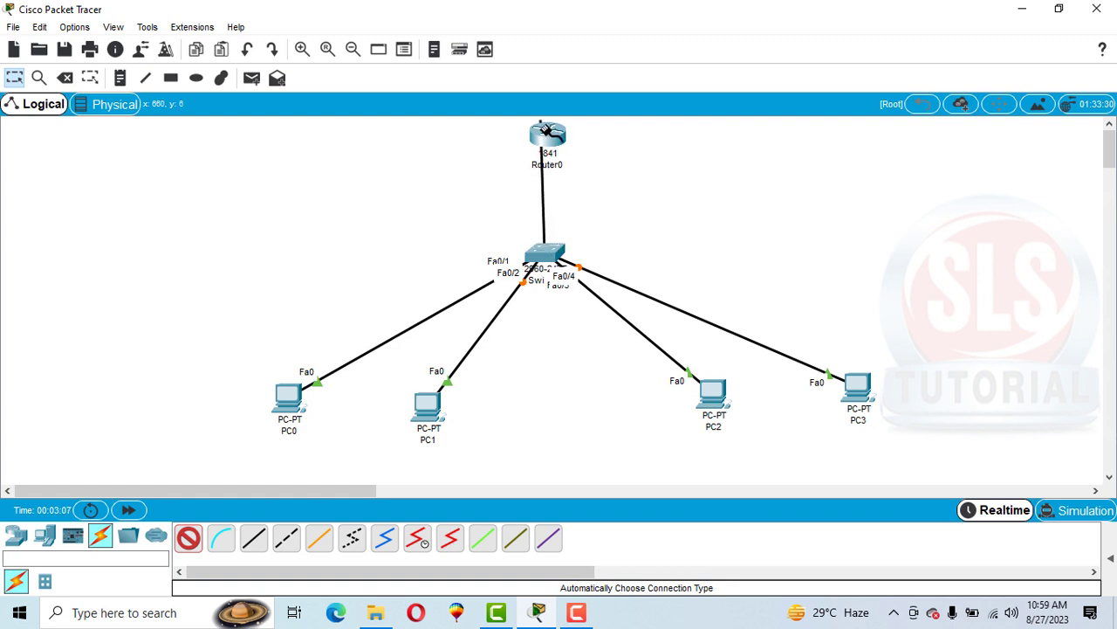
{"action": "left_click", "coordinate": [544, 131]}
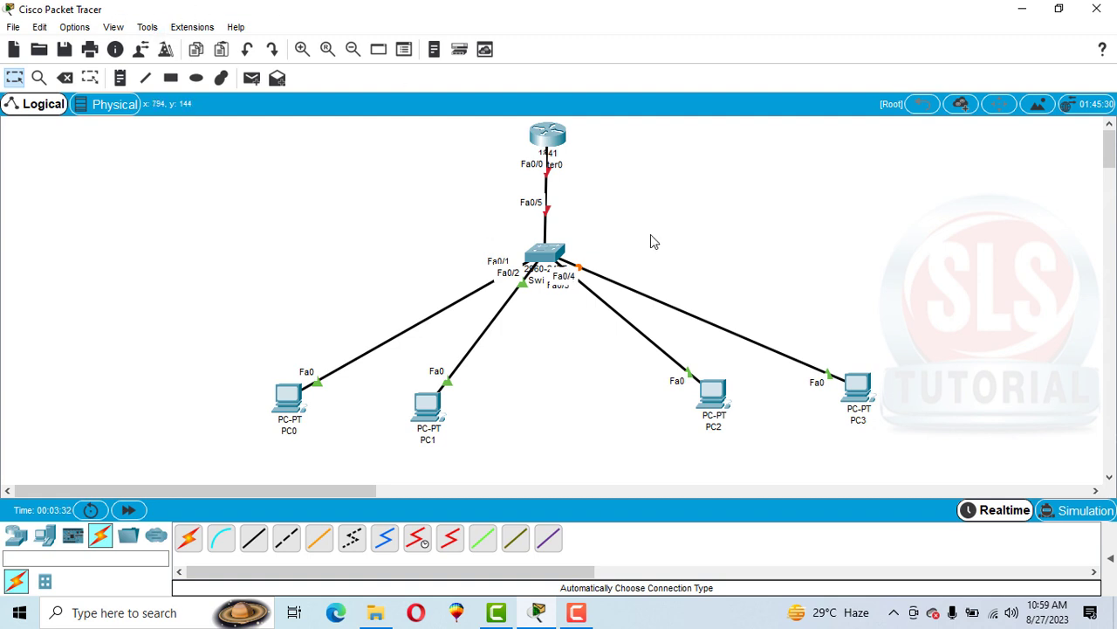
Step: Disable the preference Always Show Port Labels in Logical Workspace and return to the topology
{"action": "left_click", "coordinate": [75, 28]}
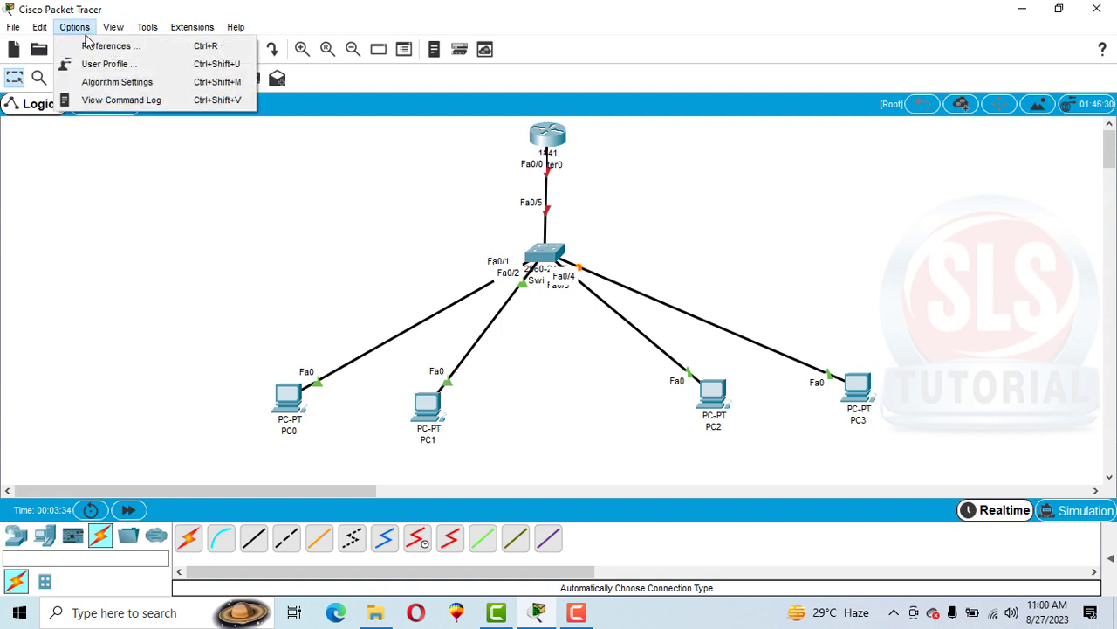
{"action": "left_click", "coordinate": [93, 46]}
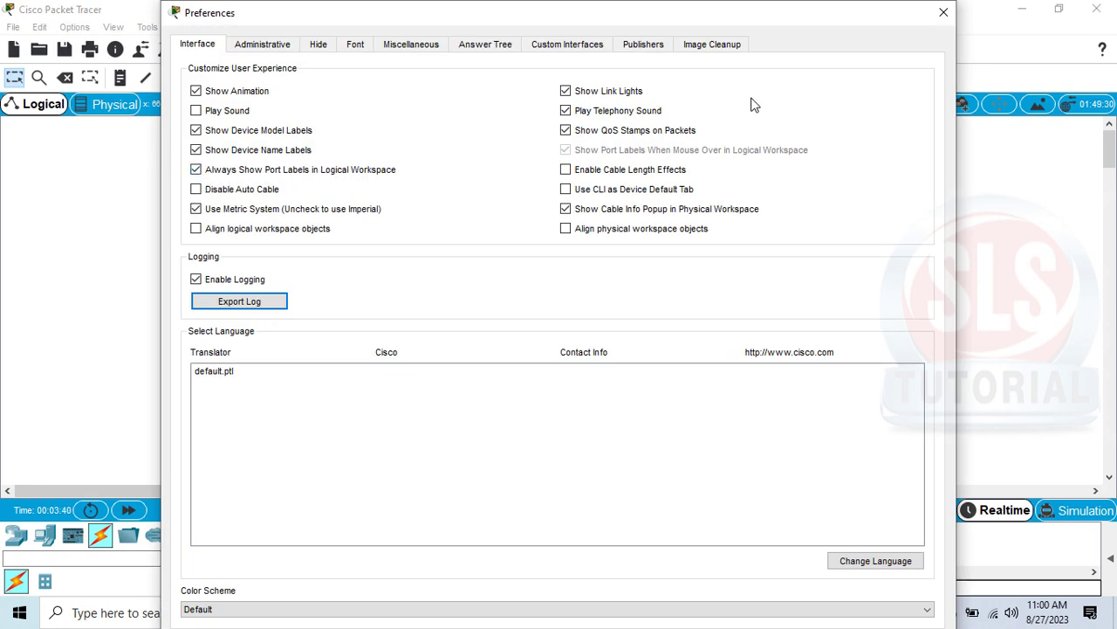
{"action": "left_click", "coordinate": [200, 174]}
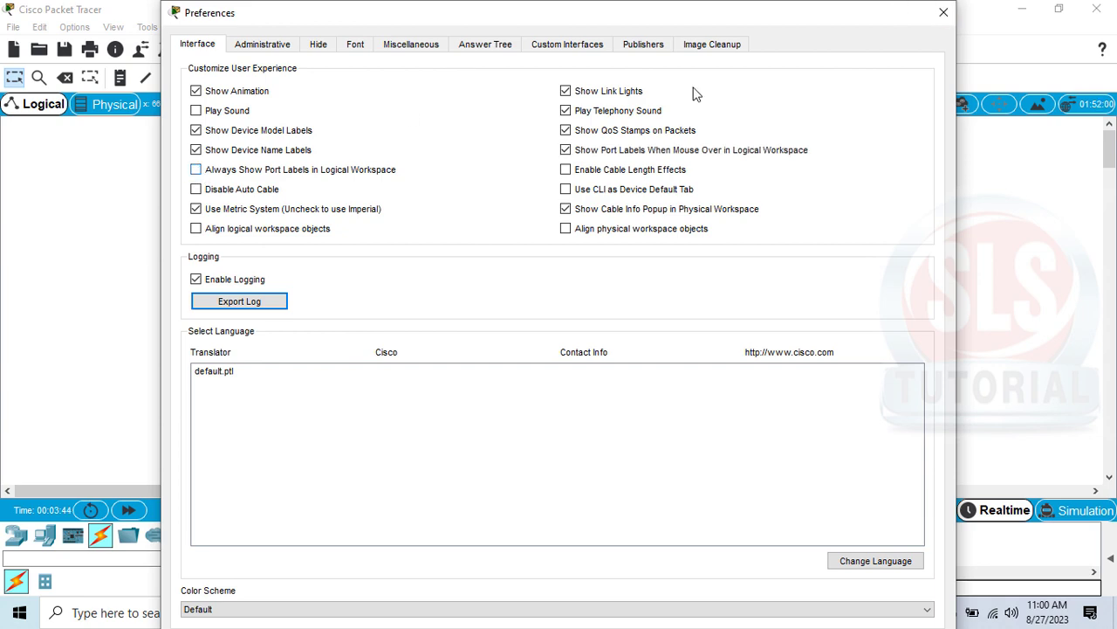
{"action": "left_click", "coordinate": [944, 12]}
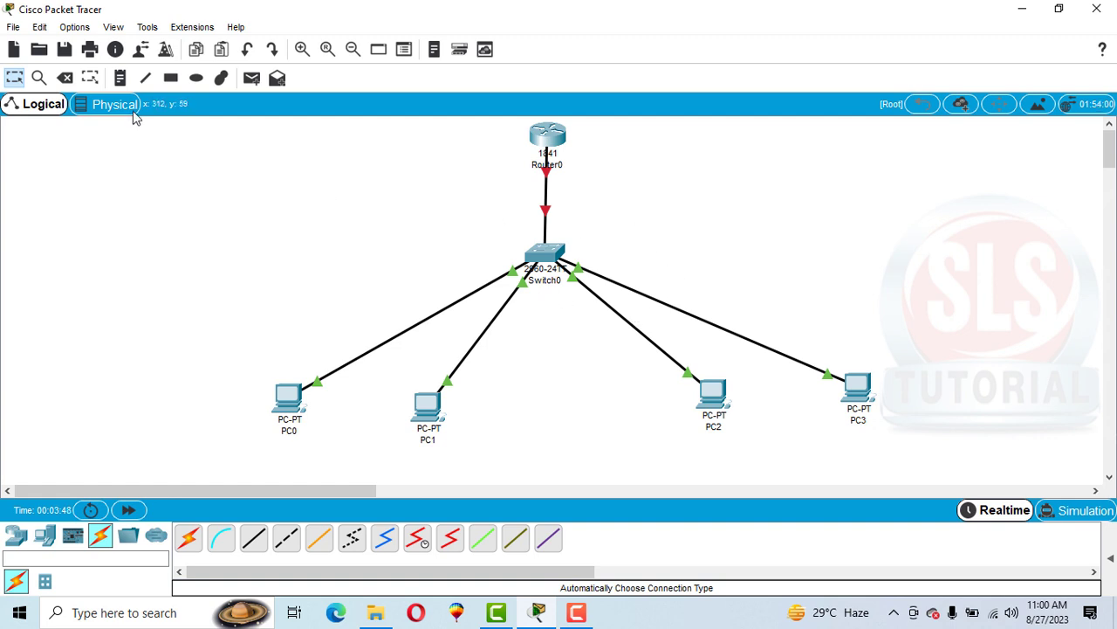
Step: Re-enable the preference Always Show Port Labels in Logical Workspace and return to the topology
{"action": "left_click", "coordinate": [103, 29]}
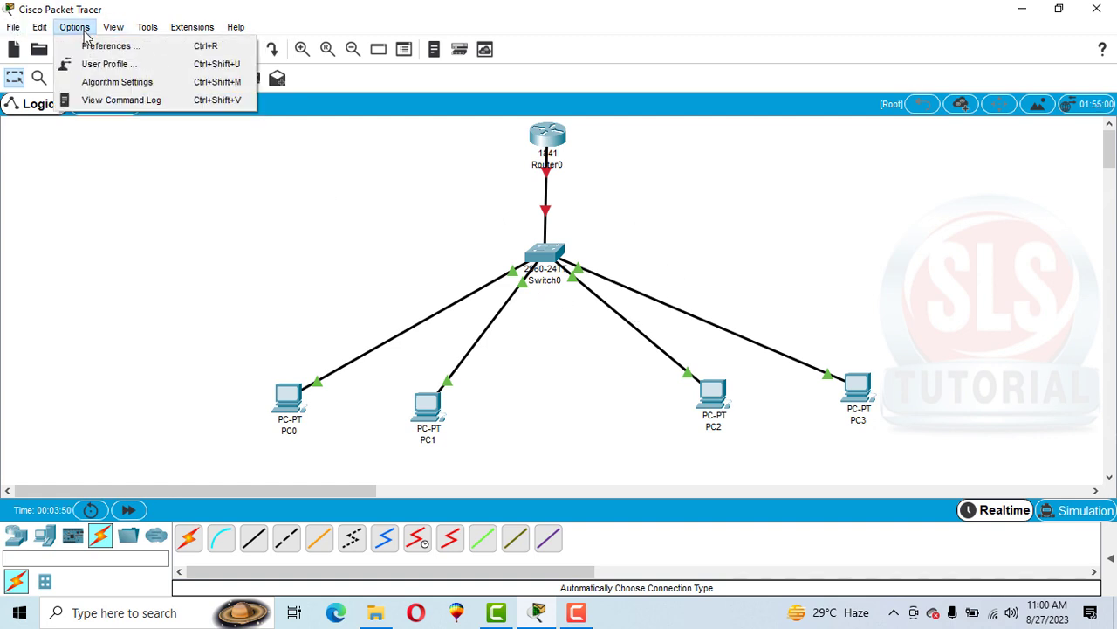
{"action": "left_click", "coordinate": [72, 43]}
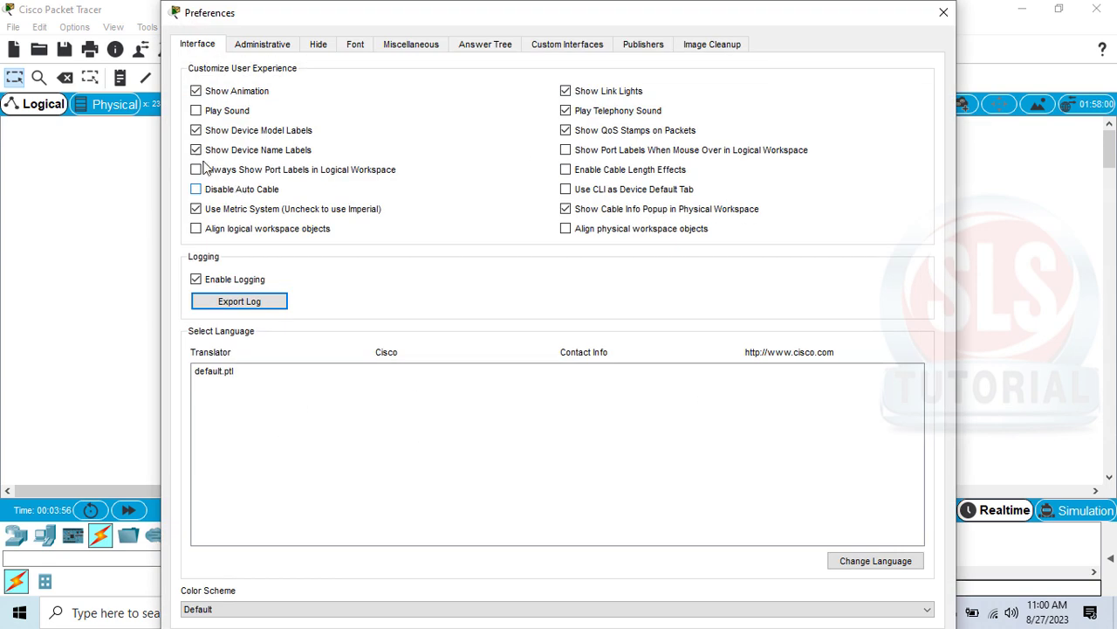
{"action": "left_click", "coordinate": [198, 170]}
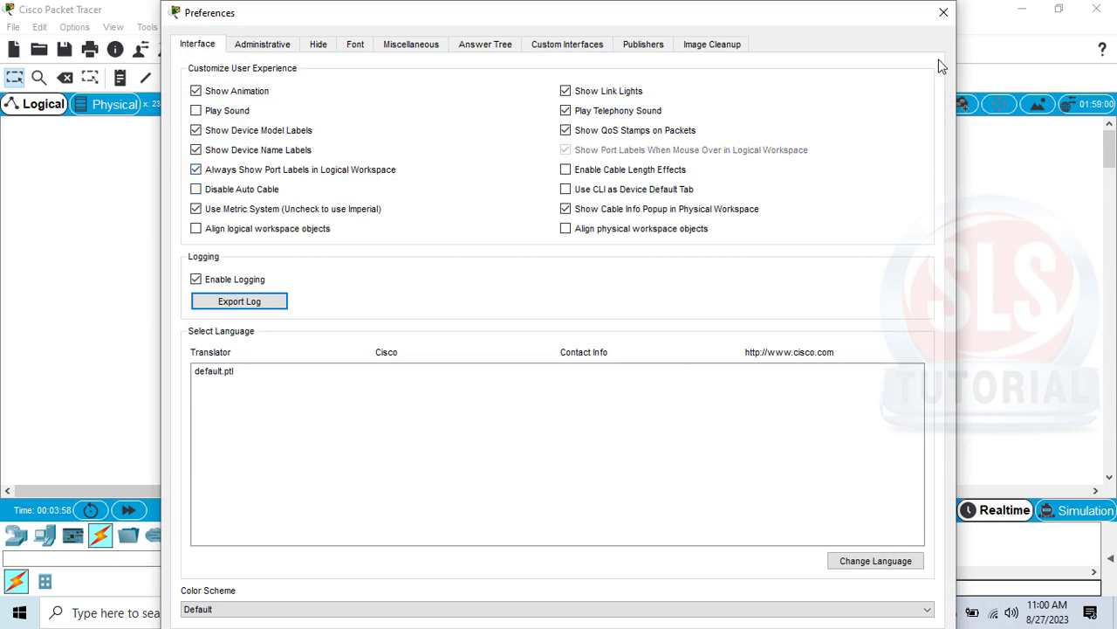
{"action": "left_click", "coordinate": [944, 12]}
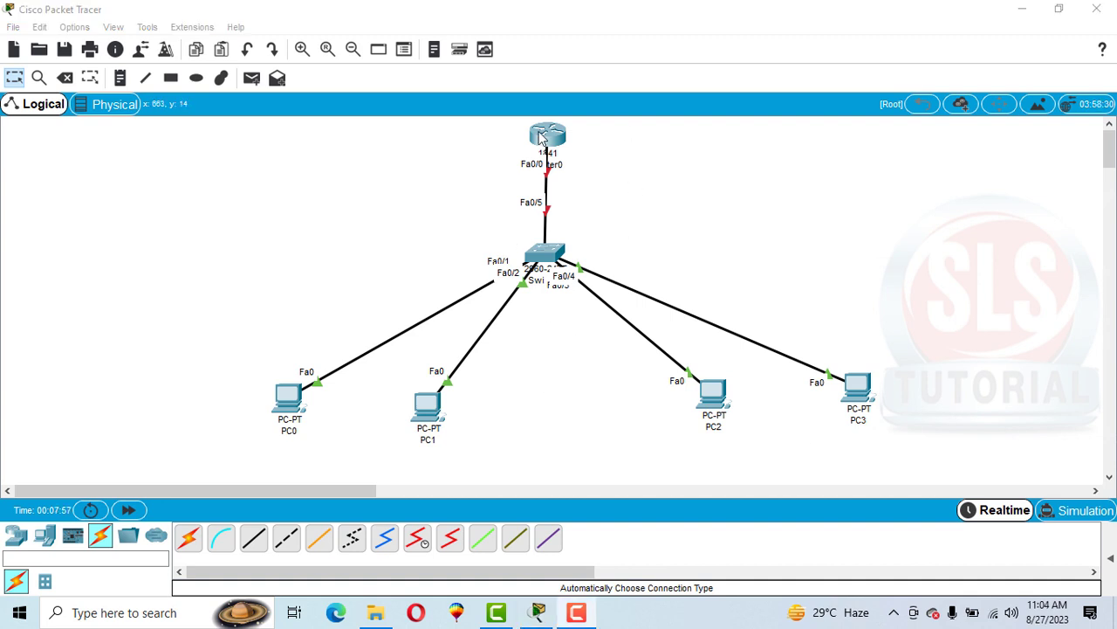
Step: Draw two rectangles filled with yellow (#ffff00), one around PC0 and PC1 and one around PC2 and PC3
{"action": "left_click", "coordinate": [171, 78]}
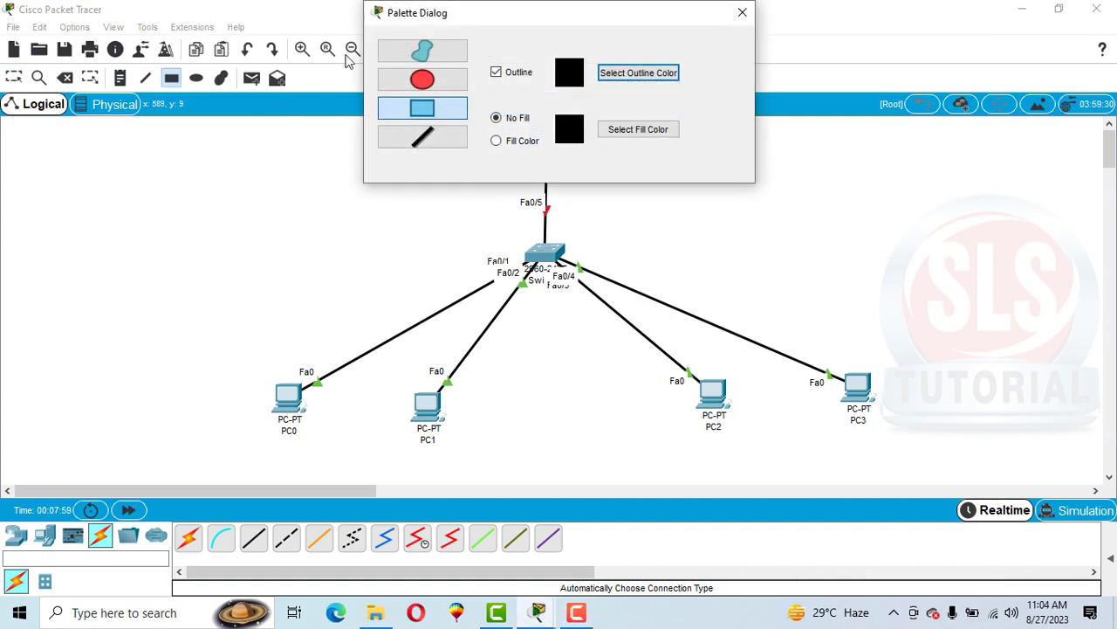
{"action": "left_click", "coordinate": [497, 142]}
{"action": "left_click", "coordinate": [616, 129]}
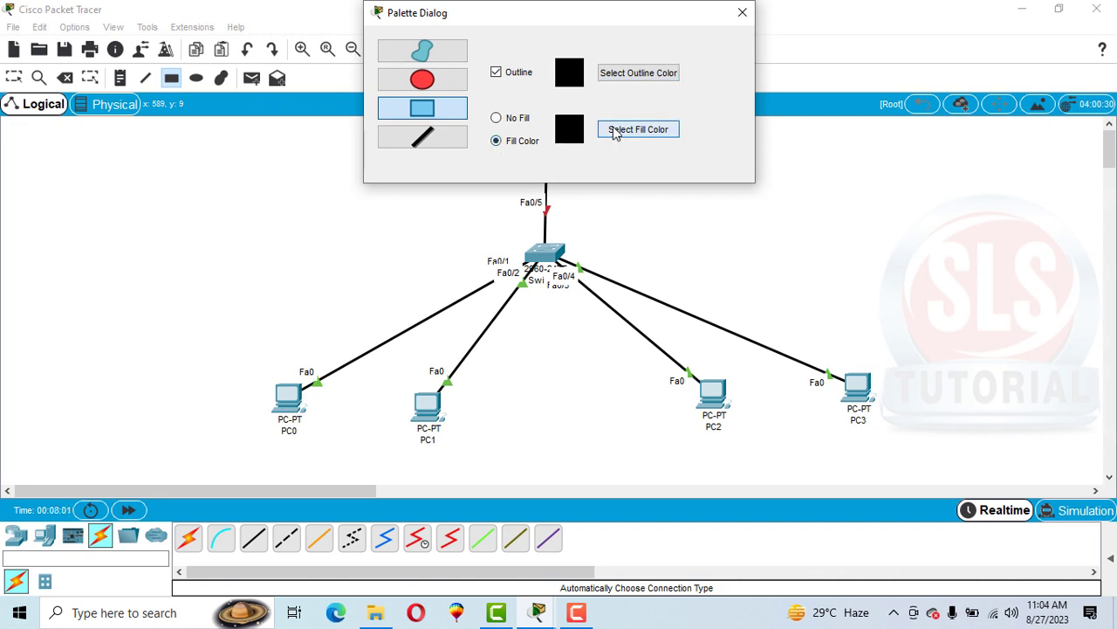
{"action": "left_click", "coordinate": [522, 234]}
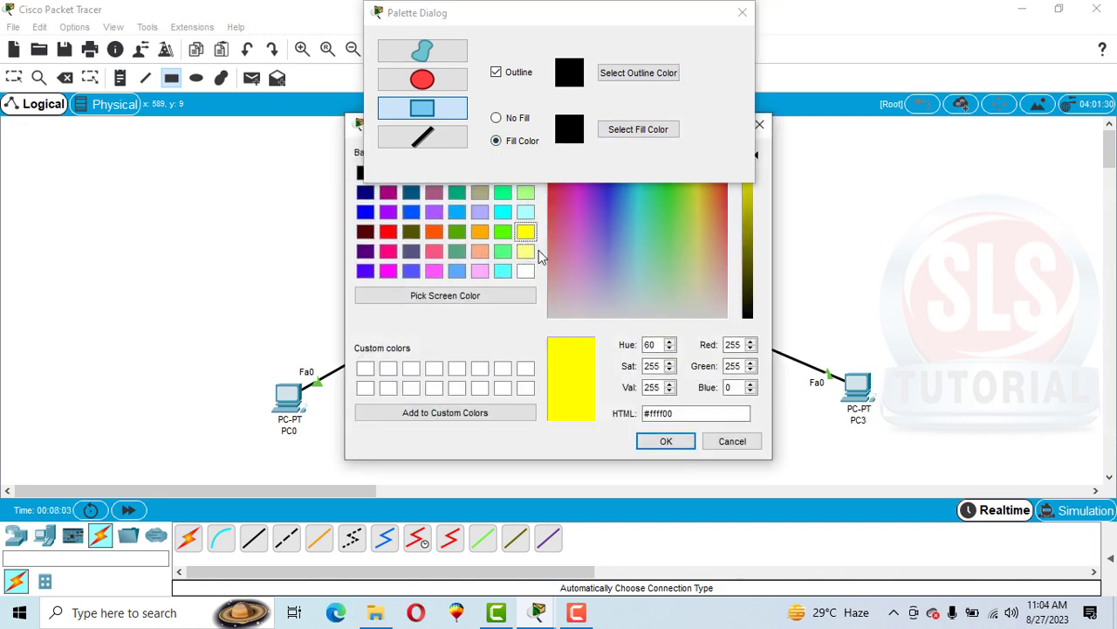
{"action": "left_click", "coordinate": [665, 441]}
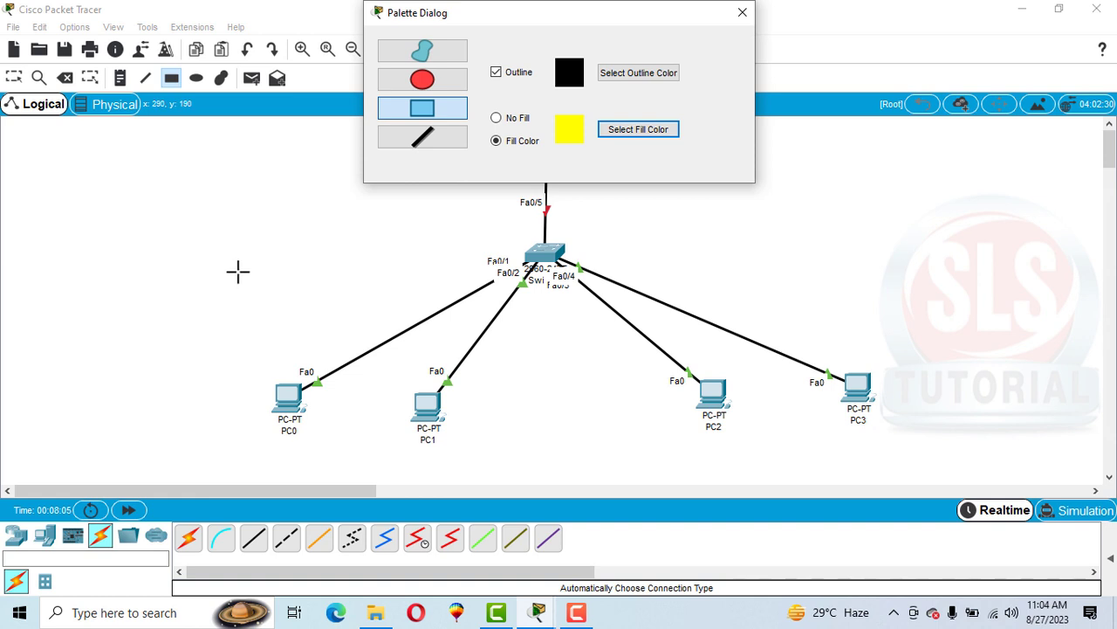
{"action": "left_click_drag", "start_coordinate": [237, 271], "coordinate": [519, 467]}
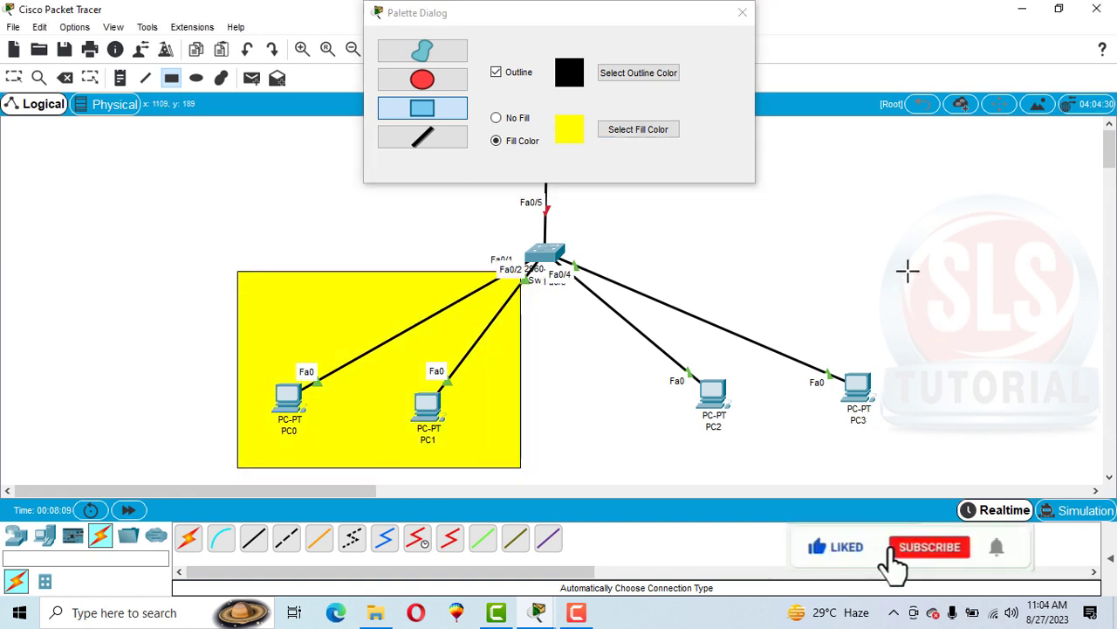
{"action": "left_click_drag", "start_coordinate": [908, 272], "coordinate": [599, 463]}
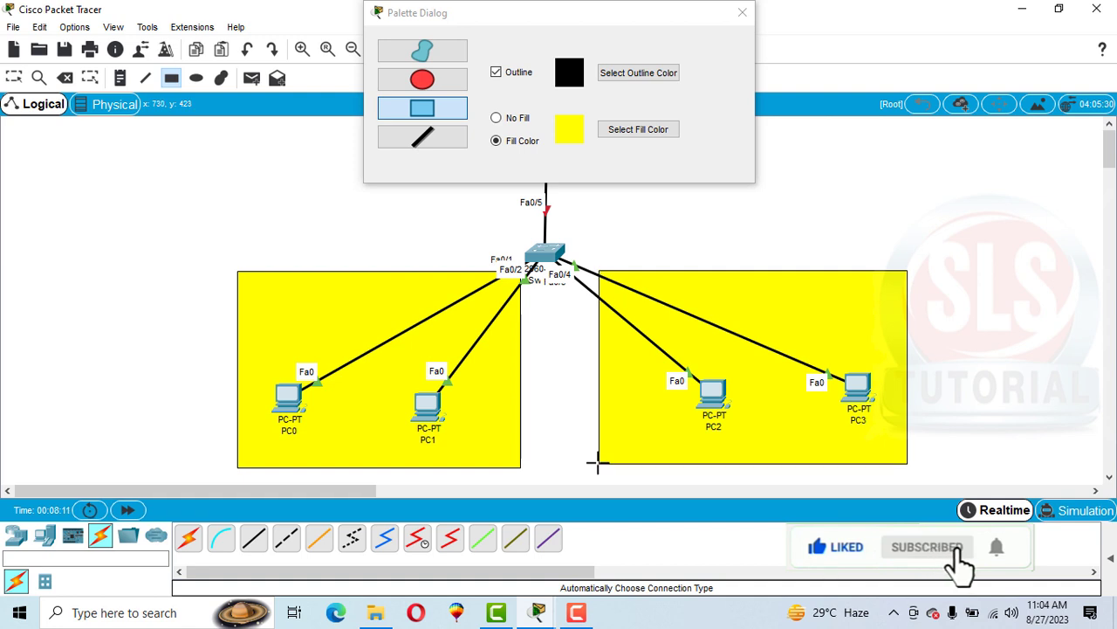
Step: Add the note Computer Science to the rectangle around PC0 and PC1, and Software Engineering to the one around PC2 and PC3
{"action": "left_click", "coordinate": [127, 78]}
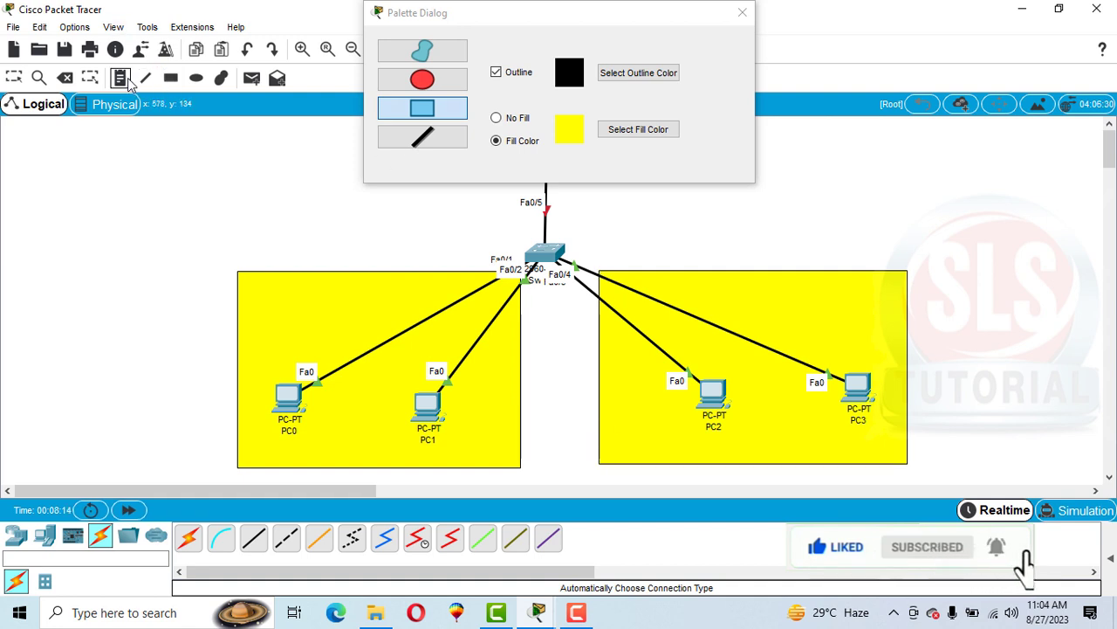
{"action": "left_click", "coordinate": [256, 289]}
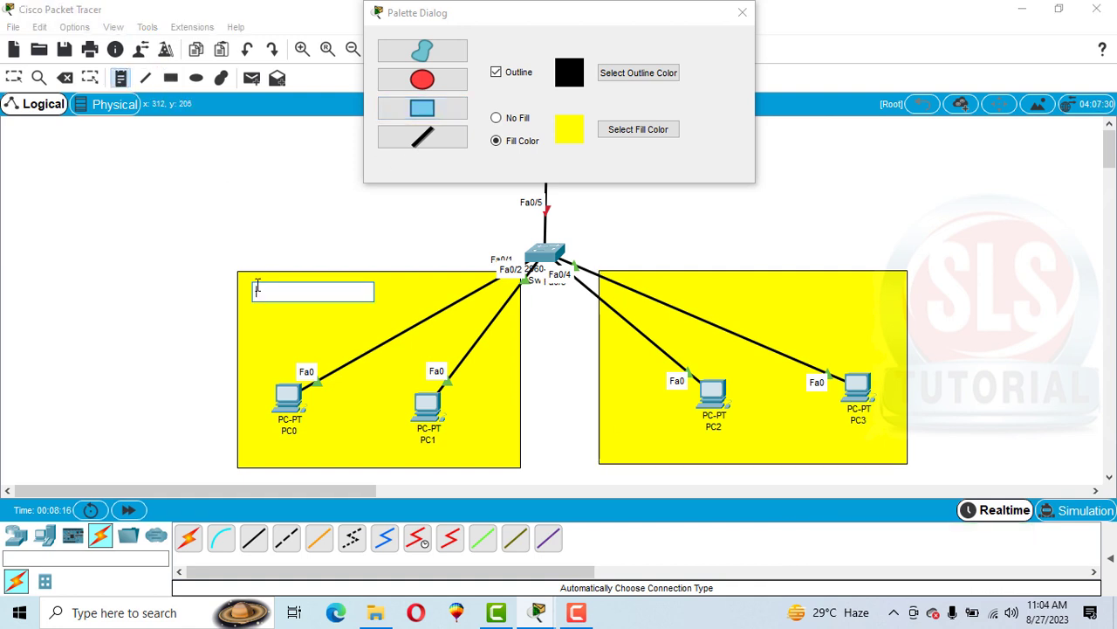
{"action": "type", "text": "Computer "}
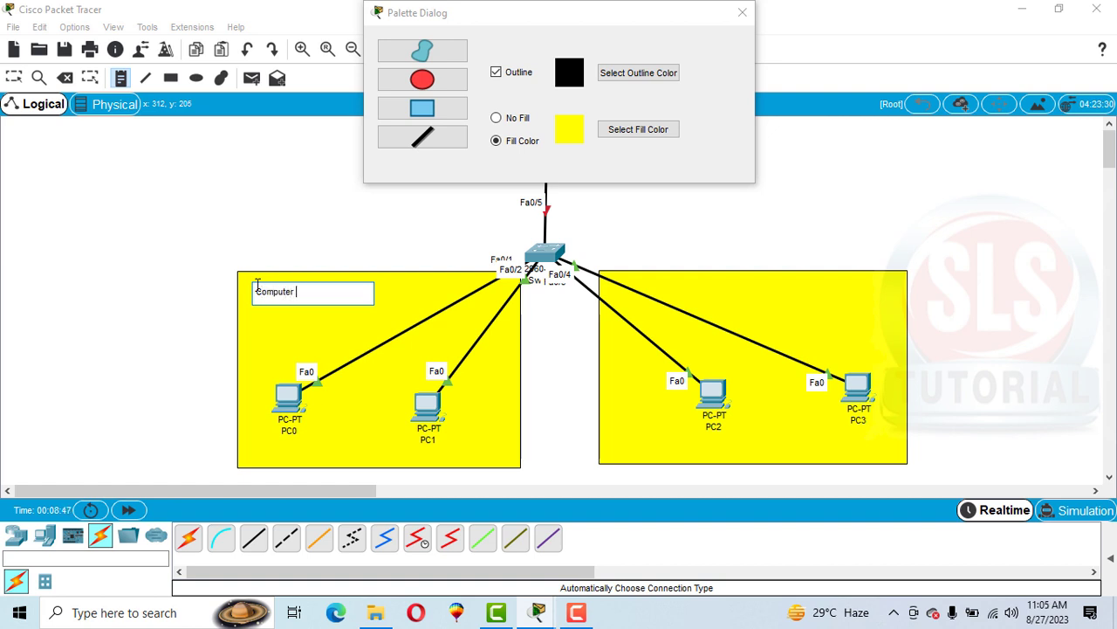
{"action": "type", "text": "Science"}
{"action": "left_click", "coordinate": [749, 285]}
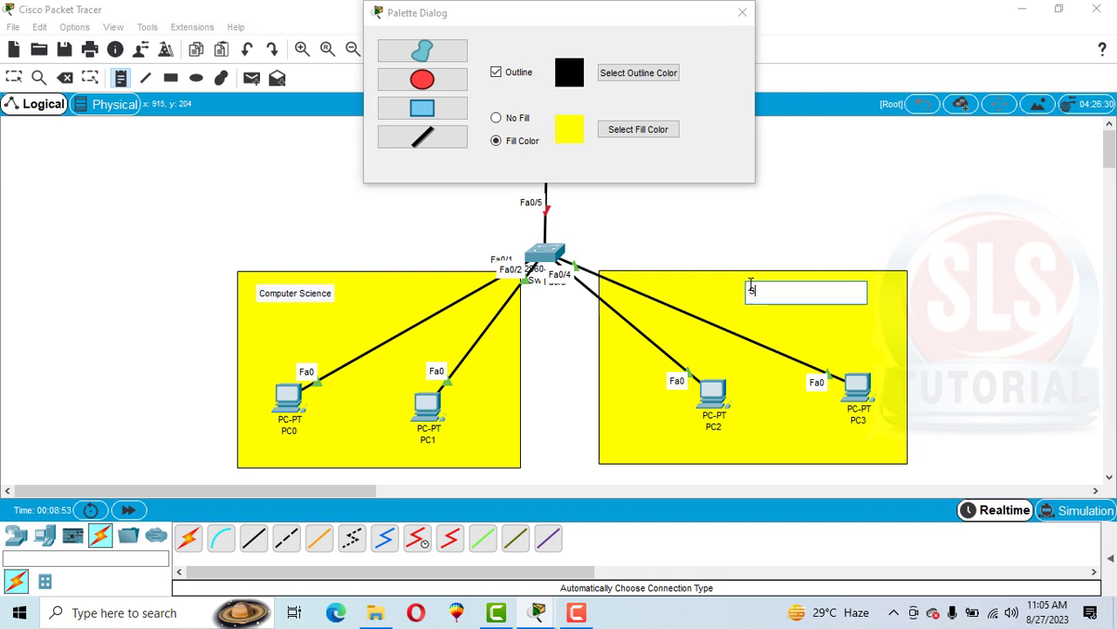
{"action": "type", "text": "Software Engi"}
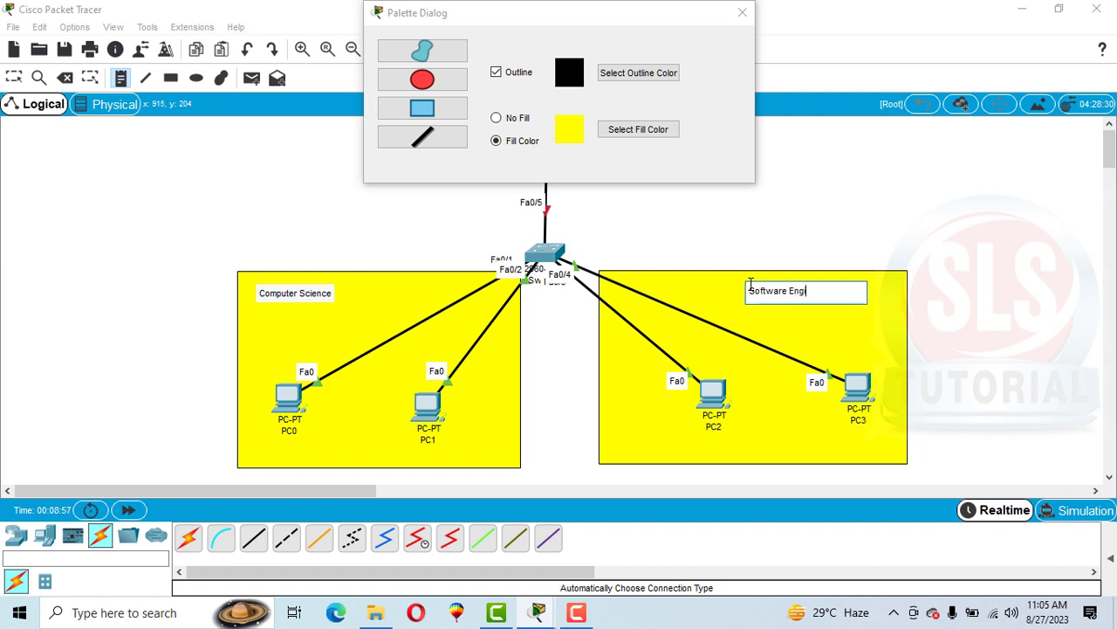
{"action": "type", "text": "neering"}
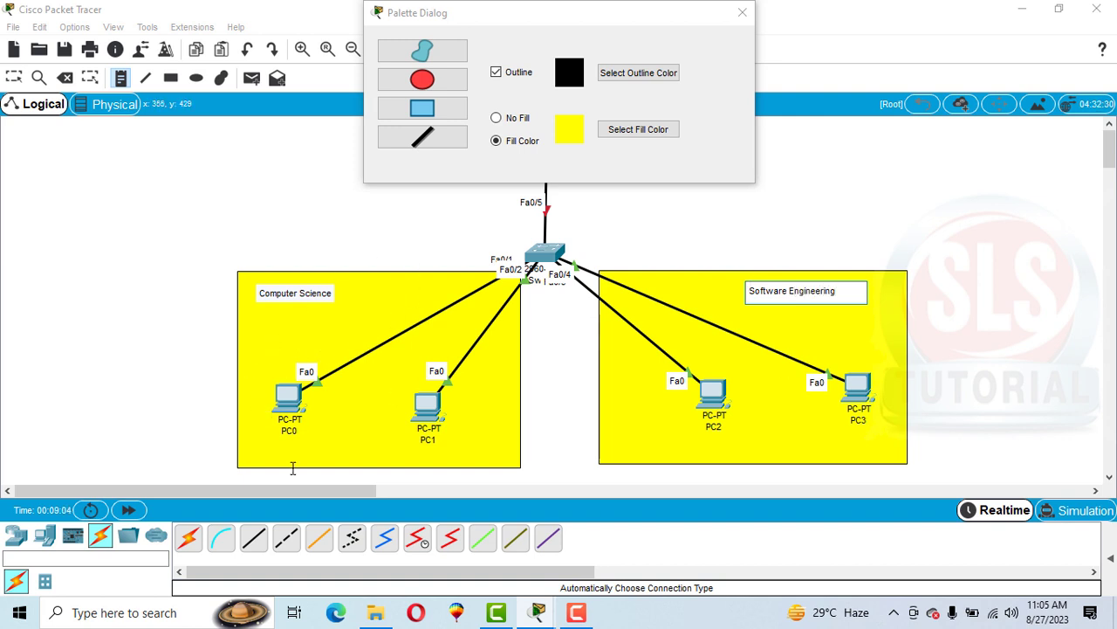
{"action": "left_click", "coordinate": [292, 392]}
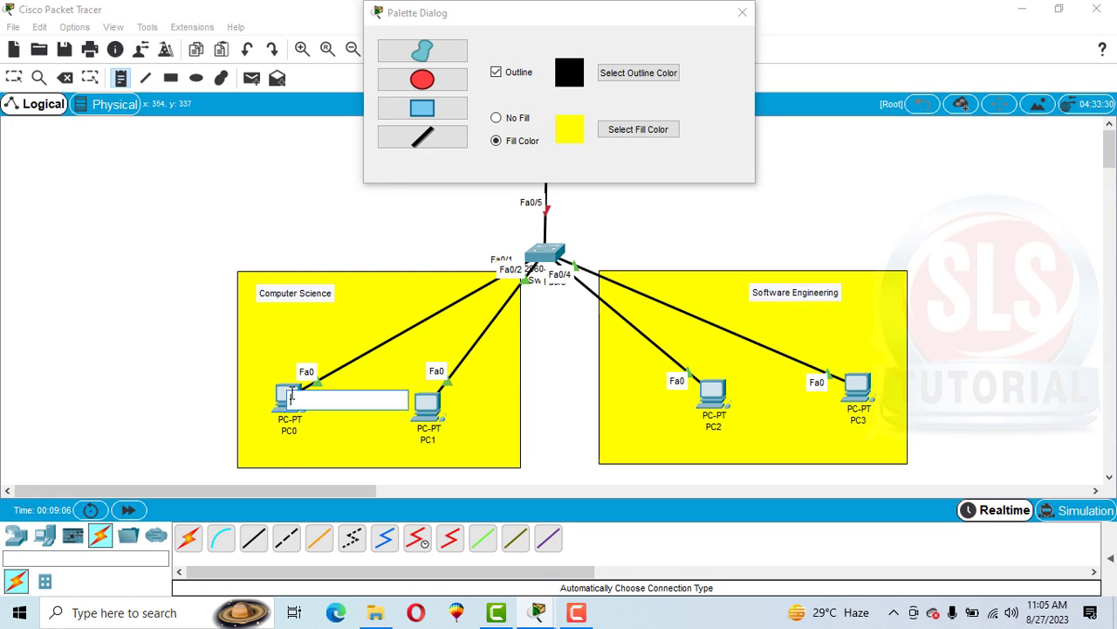
{"action": "key", "text": "Escape"}
Step: Give PC0 the static IP address 192.168.10.10 with subnet mask 255.255.255.0 in its IP configuration
{"action": "left_click", "coordinate": [283, 393]}
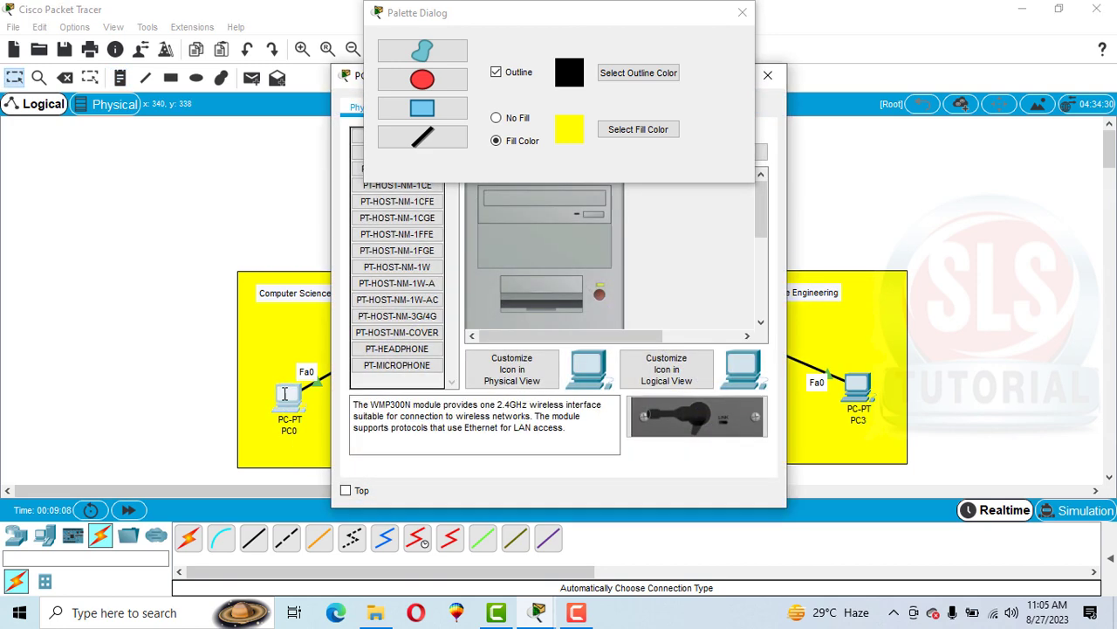
{"action": "left_click", "coordinate": [742, 12]}
{"action": "left_click", "coordinate": [464, 109]}
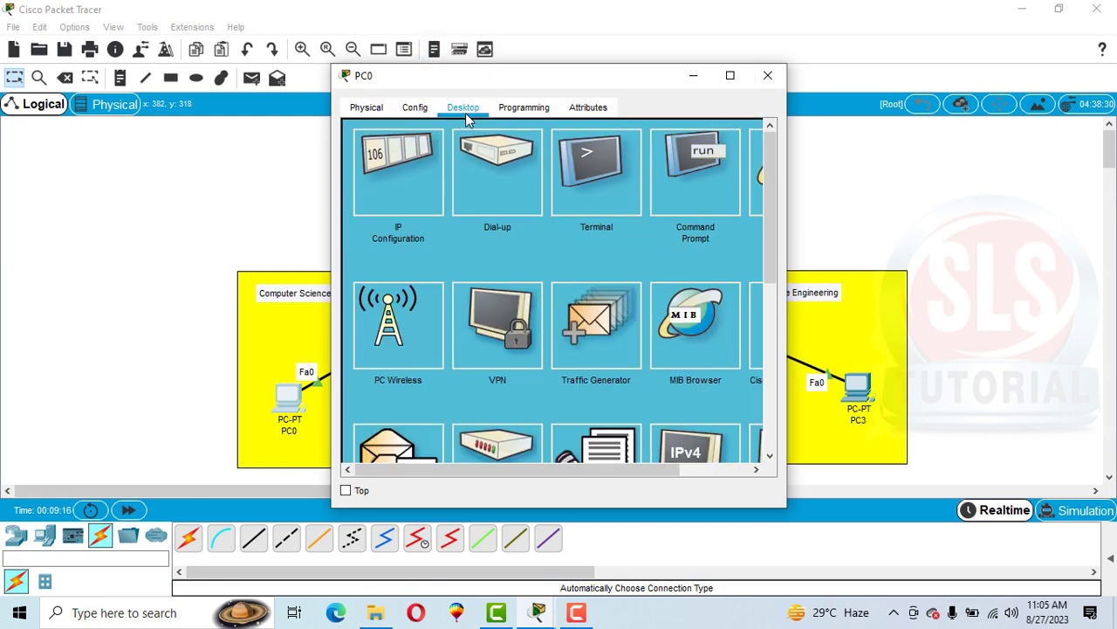
{"action": "left_click", "coordinate": [387, 181]}
{"action": "left_click", "coordinate": [517, 225]}
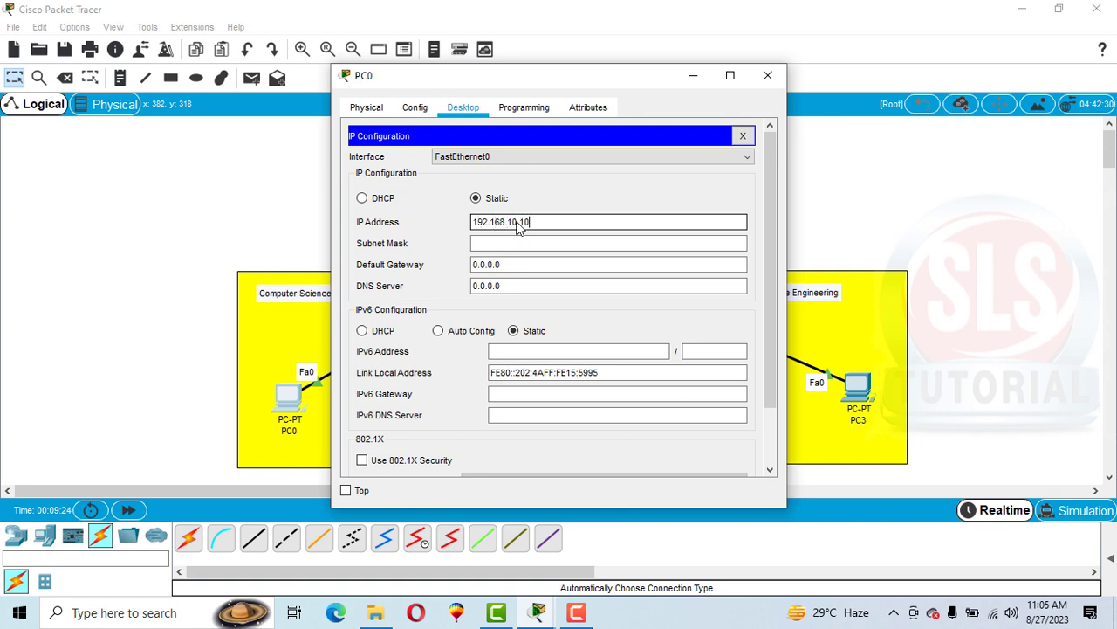
{"action": "type", "text": "192.168.10.10"}
{"action": "key", "text": "Tab"}
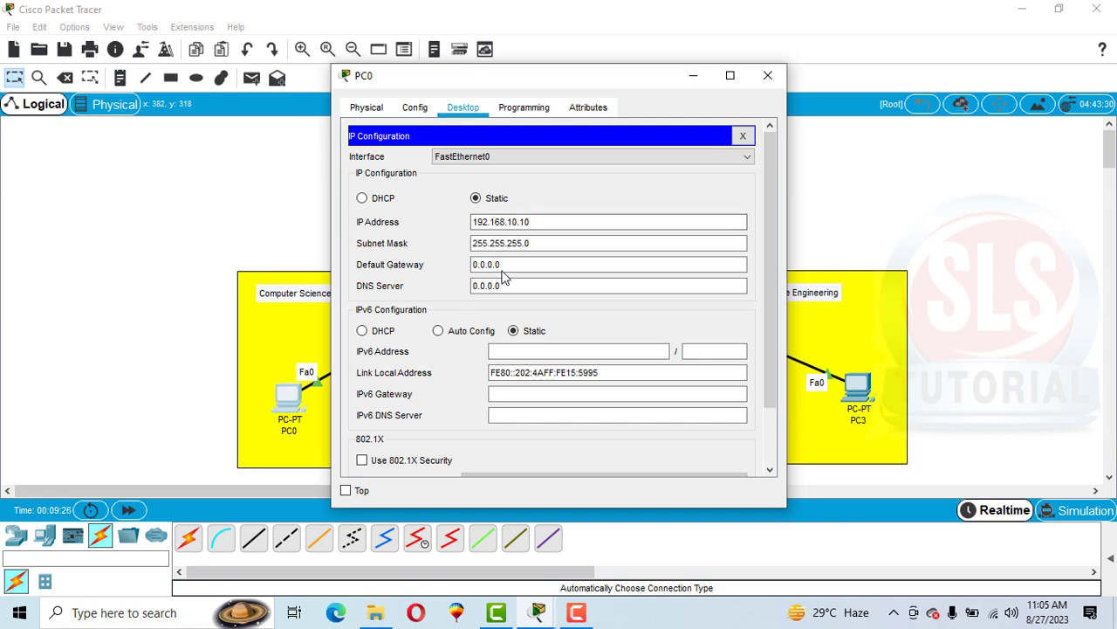
Step: Set PC0's default gateway to 192.168.10.1 and close its configuration window
{"action": "left_click_drag", "start_coordinate": [440, 93], "coordinate": [709, 74]}
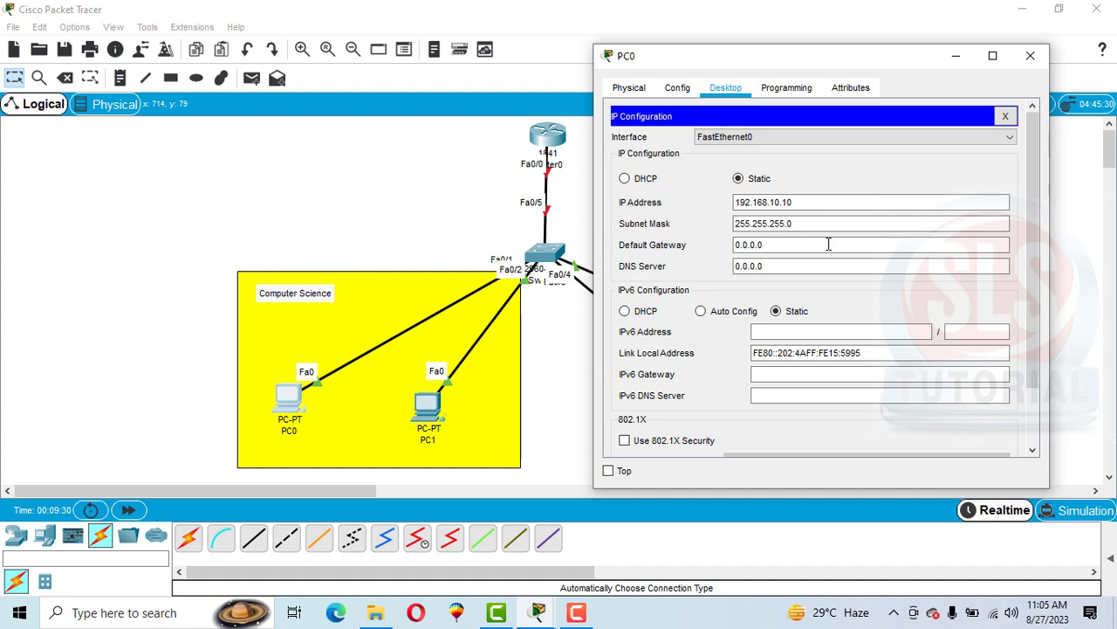
{"action": "left_click_drag", "start_coordinate": [770, 247], "coordinate": [723, 244]}
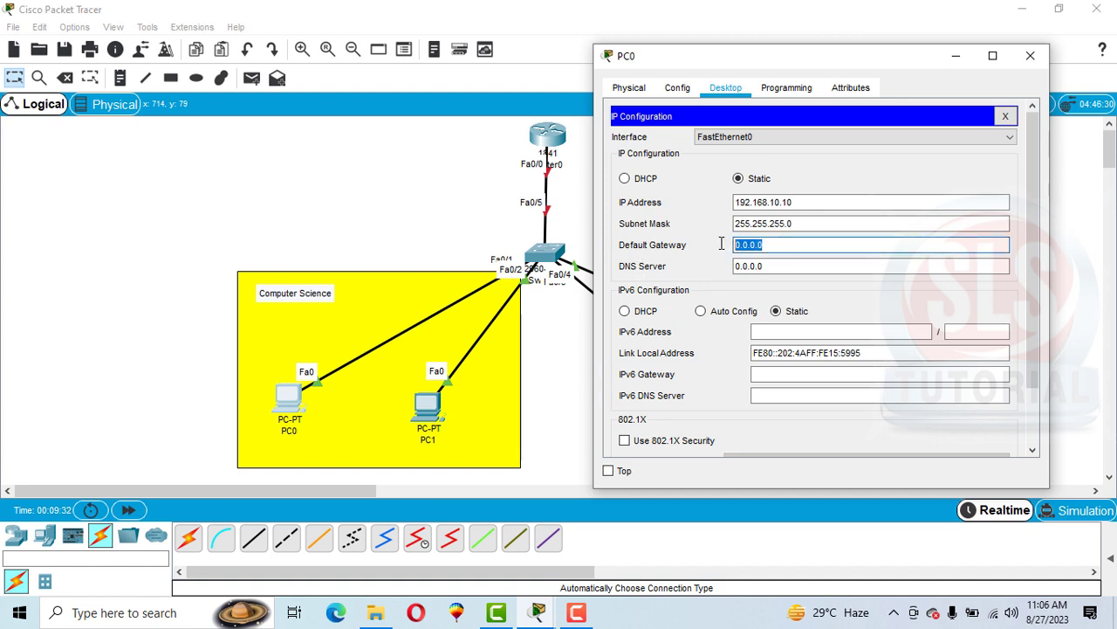
{"action": "type", "text": "192.168.10.1"}
{"action": "left_click", "coordinate": [871, 173]}
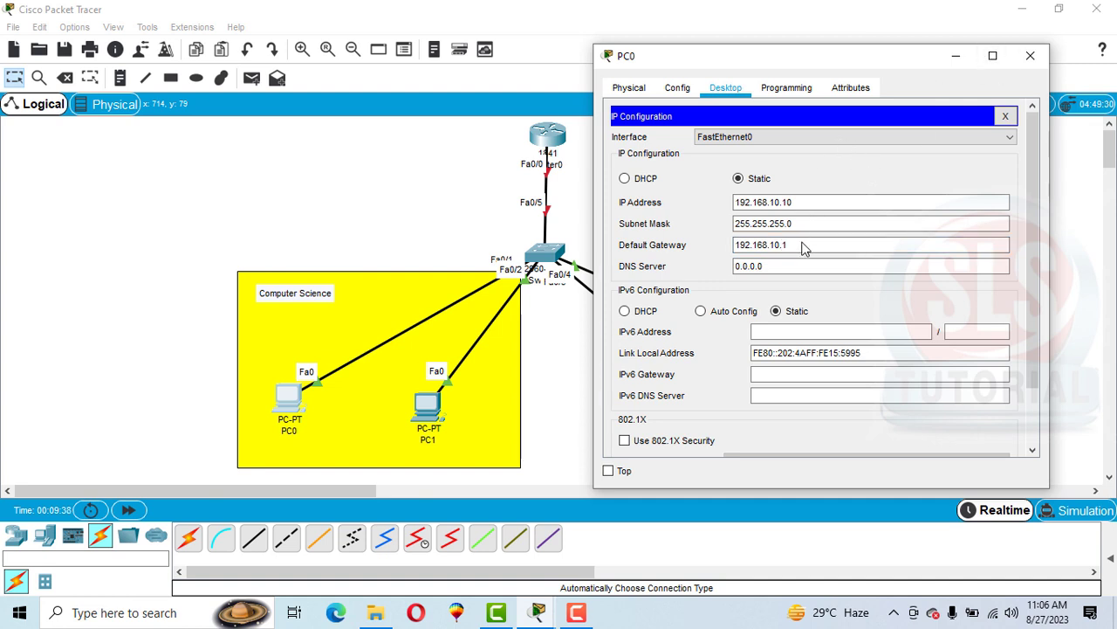
{"action": "left_click_drag", "start_coordinate": [801, 248], "coordinate": [733, 250]}
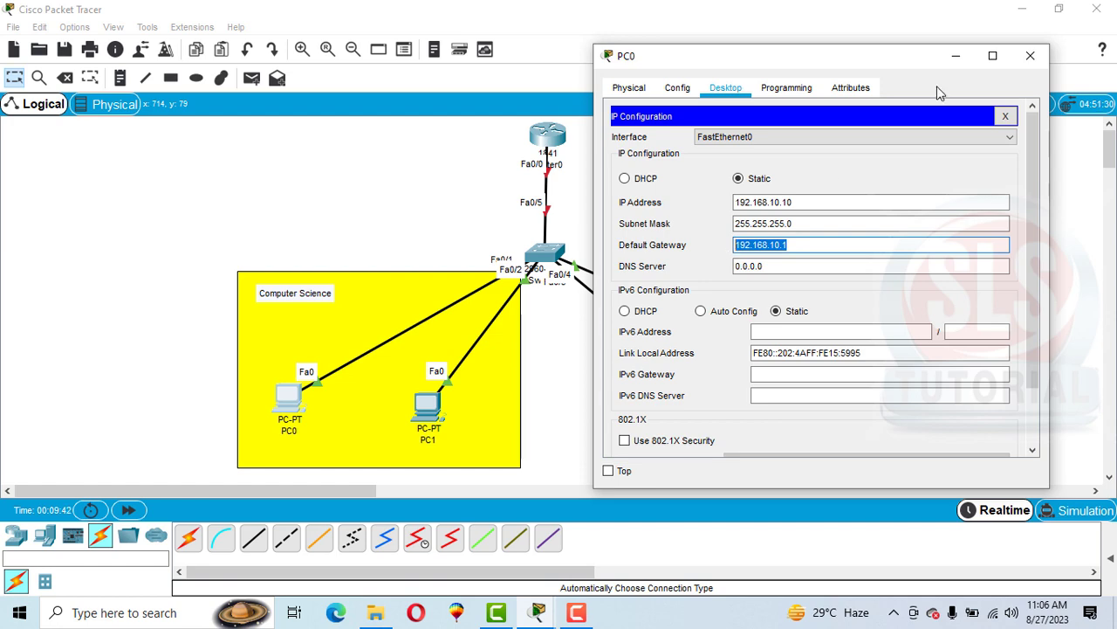
{"action": "left_click", "coordinate": [1029, 55]}
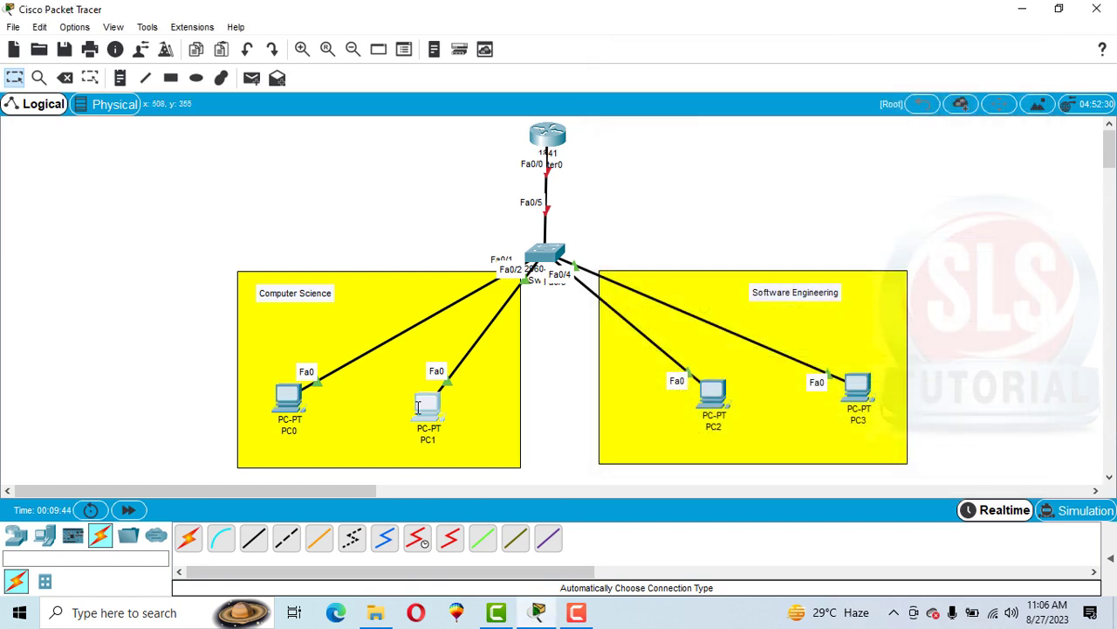
Step: Give PC1 the static IP address 192.168.10.11 with subnet mask 255.255.255.0 in its IP configuration
{"action": "left_click", "coordinate": [417, 407]}
{"action": "left_click", "coordinate": [463, 106]}
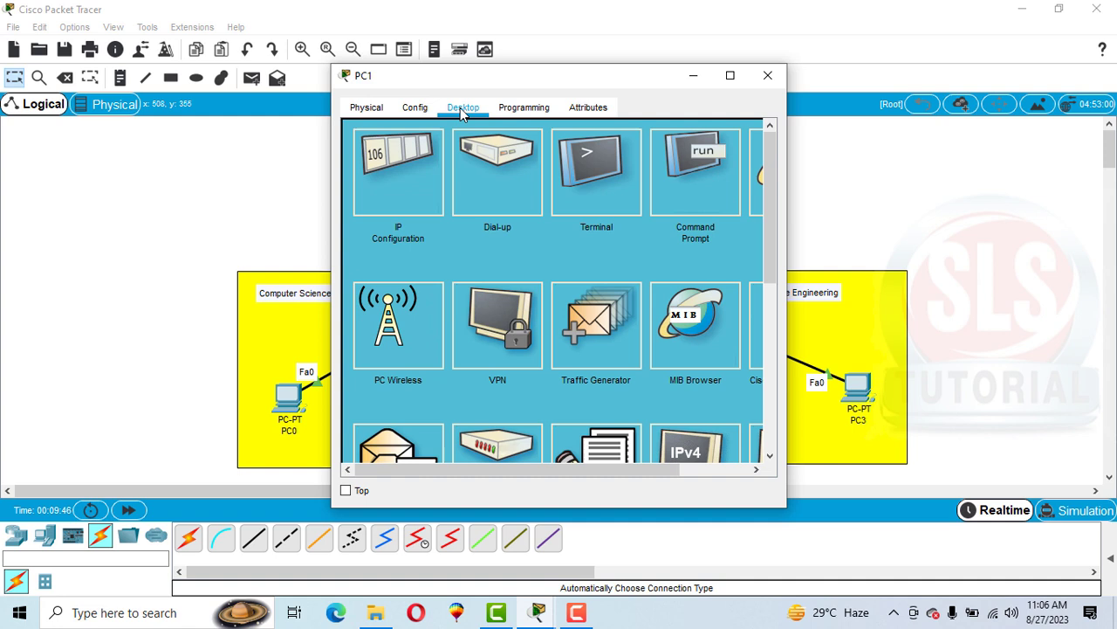
{"action": "left_click", "coordinate": [395, 179]}
{"action": "left_click", "coordinate": [490, 225]}
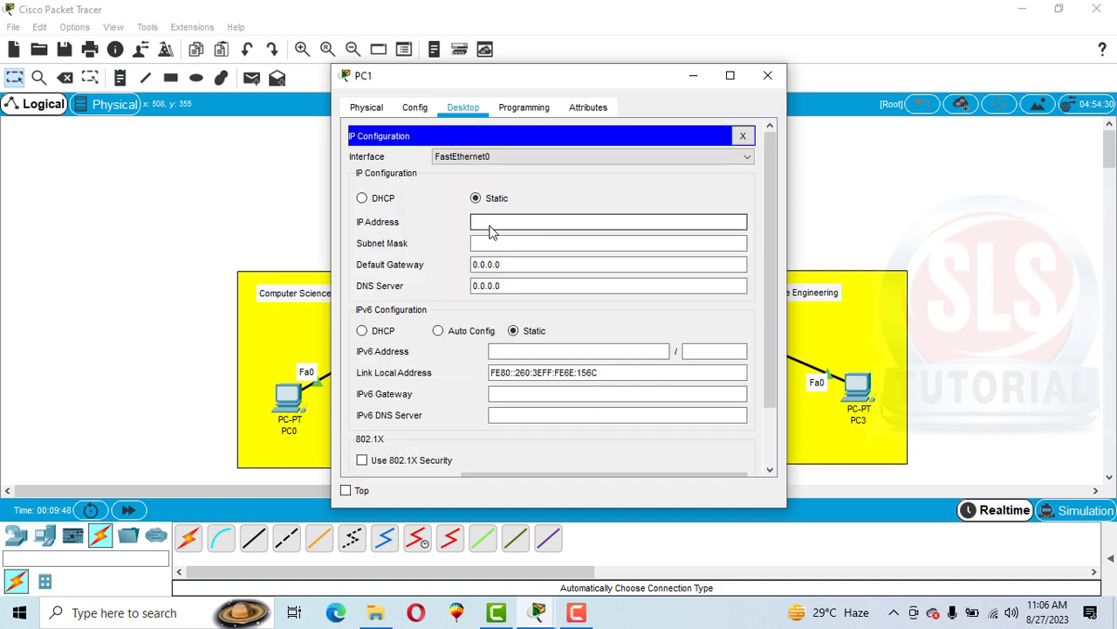
{"action": "type", "text": "192.168.10.11"}
{"action": "key", "text": "Tab"}
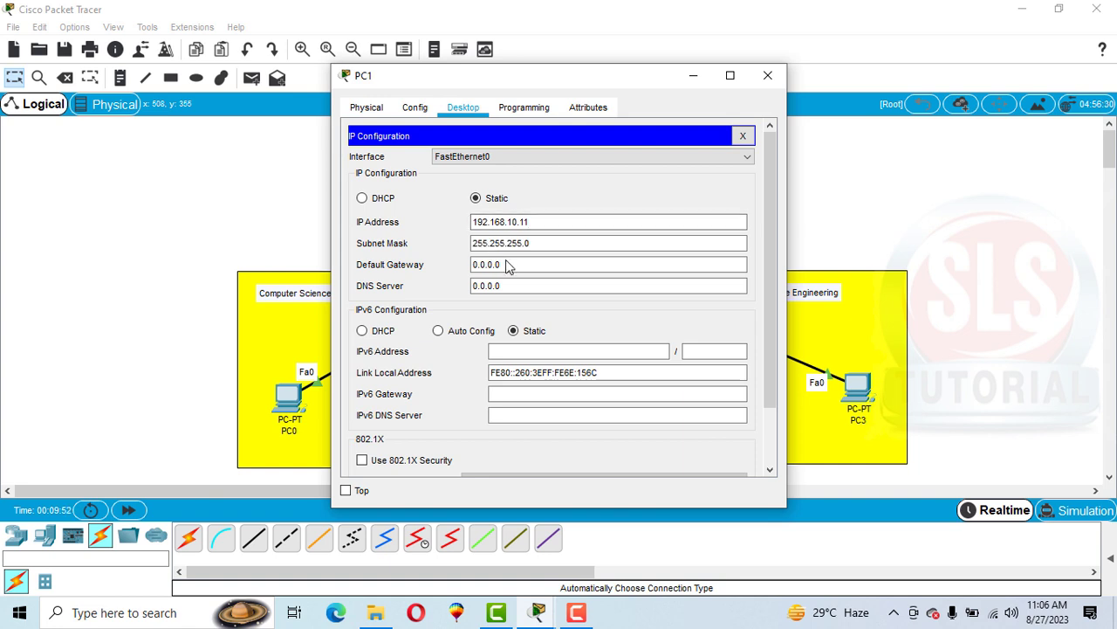
Step: Set PC1's default gateway to 192.168.10.1 and close its configuration window
{"action": "left_click_drag", "start_coordinate": [511, 266], "coordinate": [468, 265]}
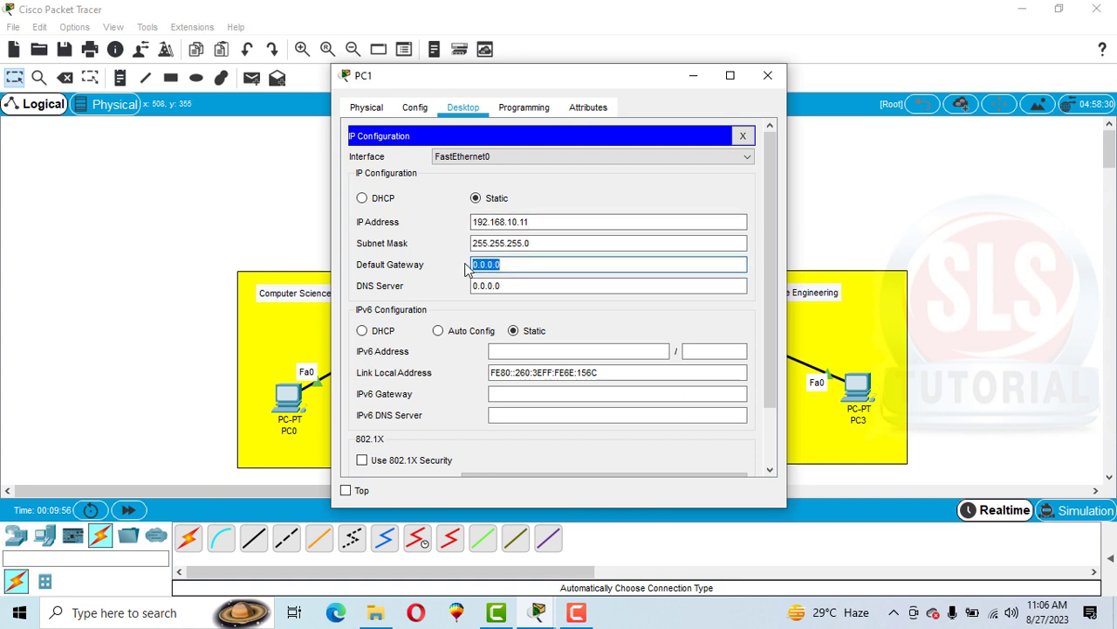
{"action": "type", "text": "192.168.10.1"}
{"action": "left_click", "coordinate": [660, 154]}
{"action": "left_click", "coordinate": [759, 75]}
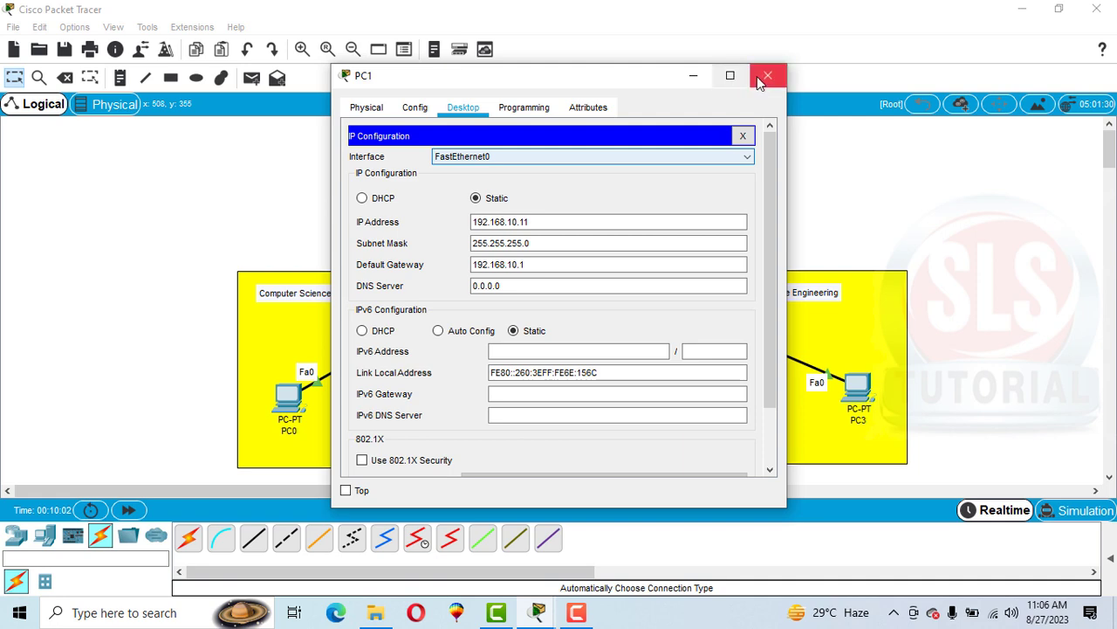
{"action": "left_click", "coordinate": [766, 78]}
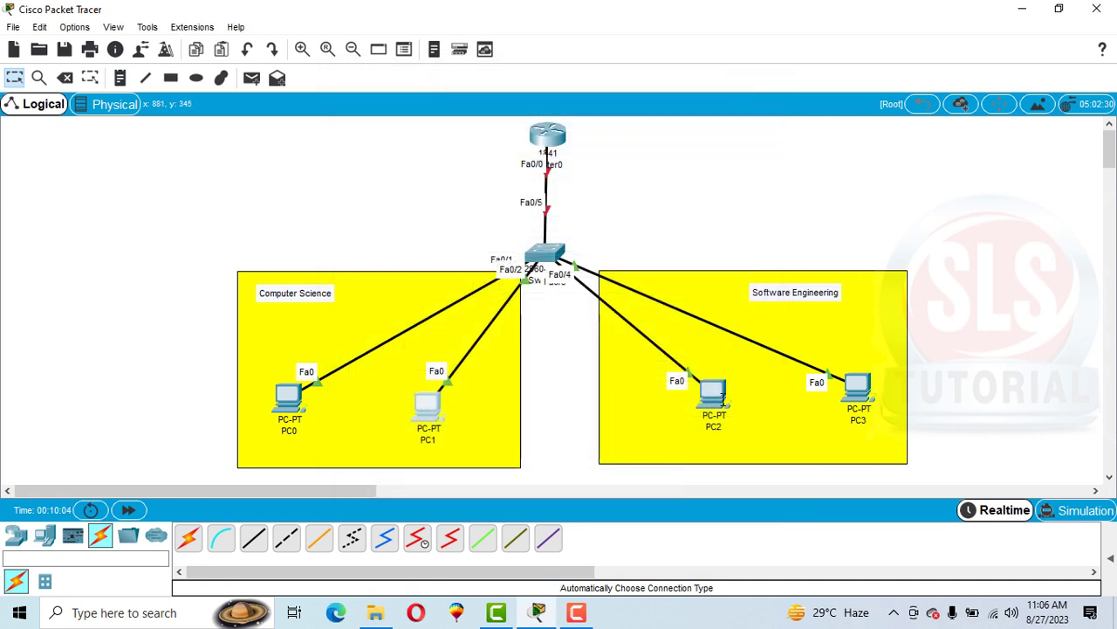
Step: Give PC2 the static IP address 192.168.11.10 with subnet mask 255.255.255.0 in its IP configuration
{"action": "left_click", "coordinate": [714, 394]}
{"action": "left_click", "coordinate": [462, 108]}
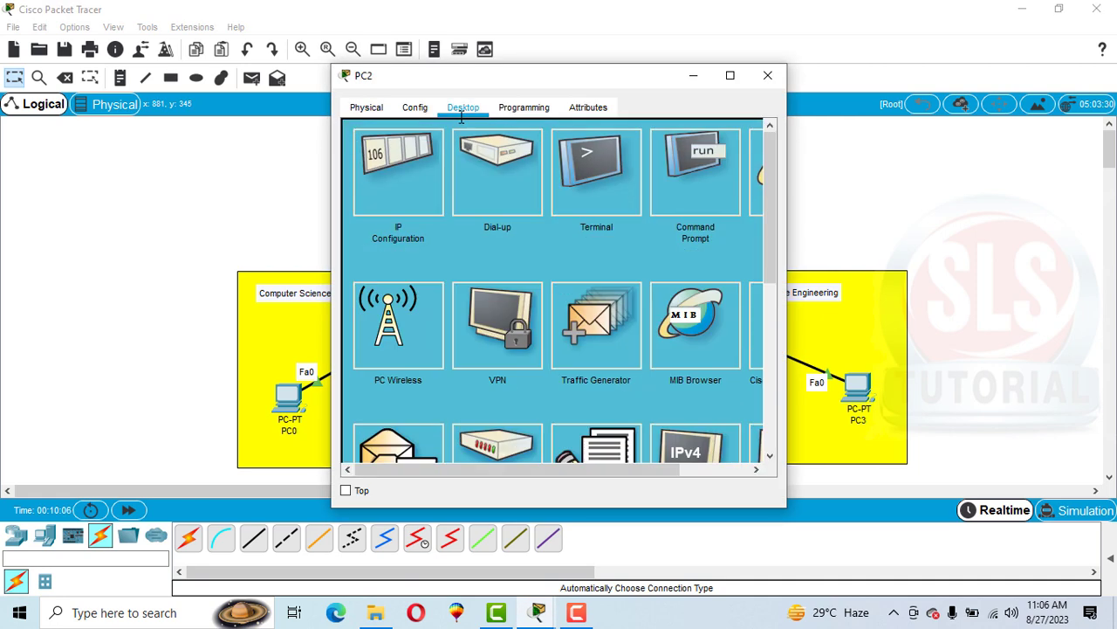
{"action": "left_click", "coordinate": [393, 203]}
{"action": "left_click", "coordinate": [506, 222]}
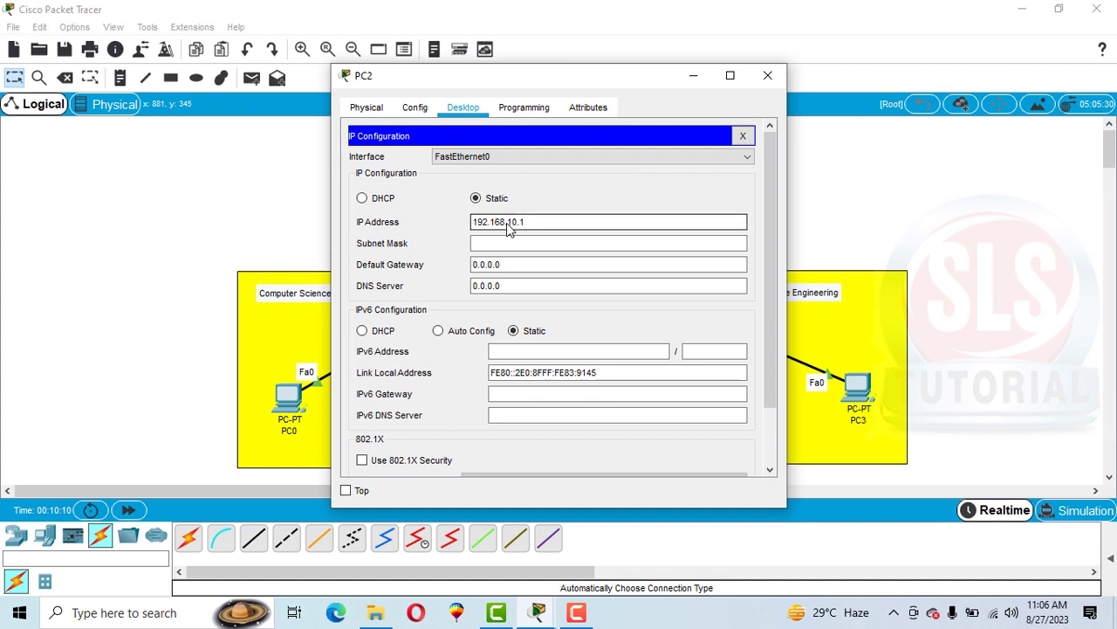
{"action": "left_click", "coordinate": [528, 226]}
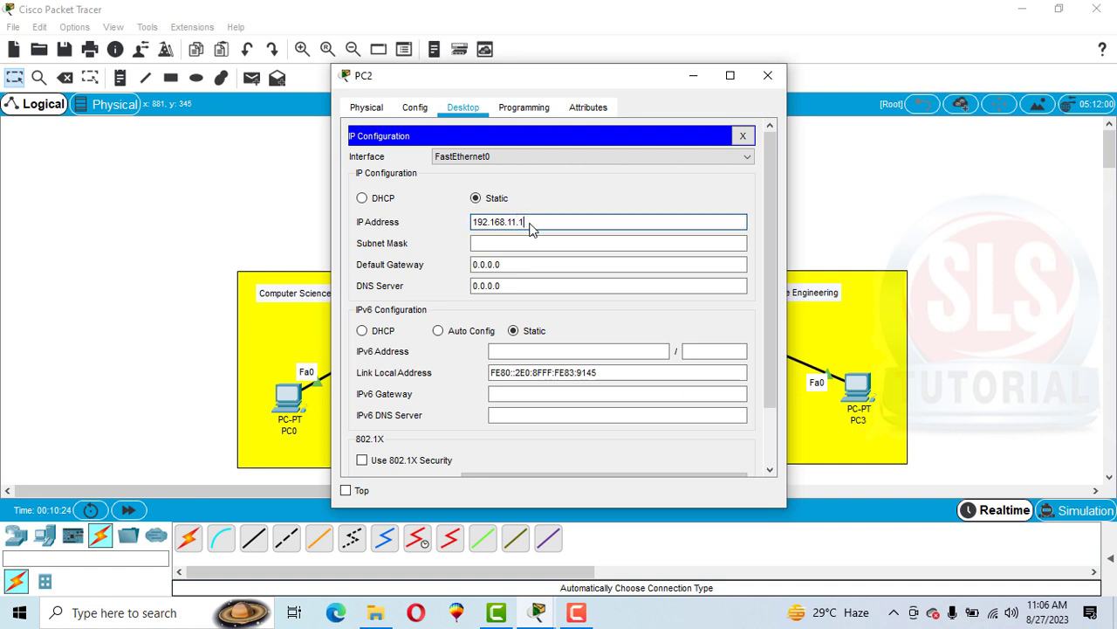
{"action": "type", "text": "0"}
{"action": "key", "text": "Tab"}
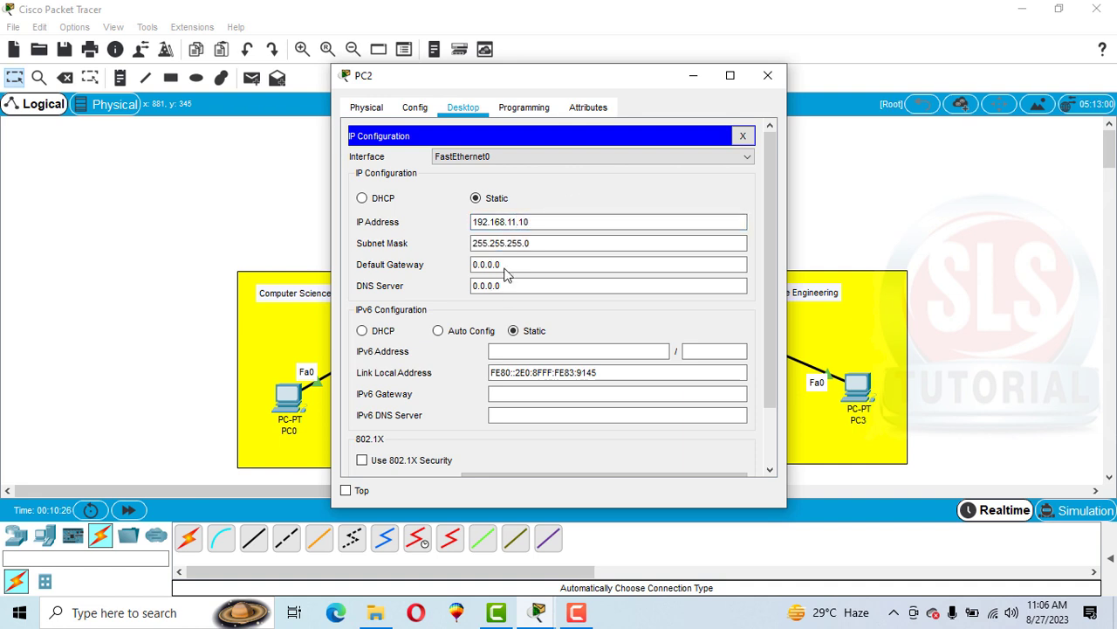
Step: Set PC2's default gateway to 192.168.11.1 and close its configuration window
{"action": "left_click_drag", "start_coordinate": [506, 272], "coordinate": [456, 270]}
{"action": "type", "text": "192.168.10.1"}
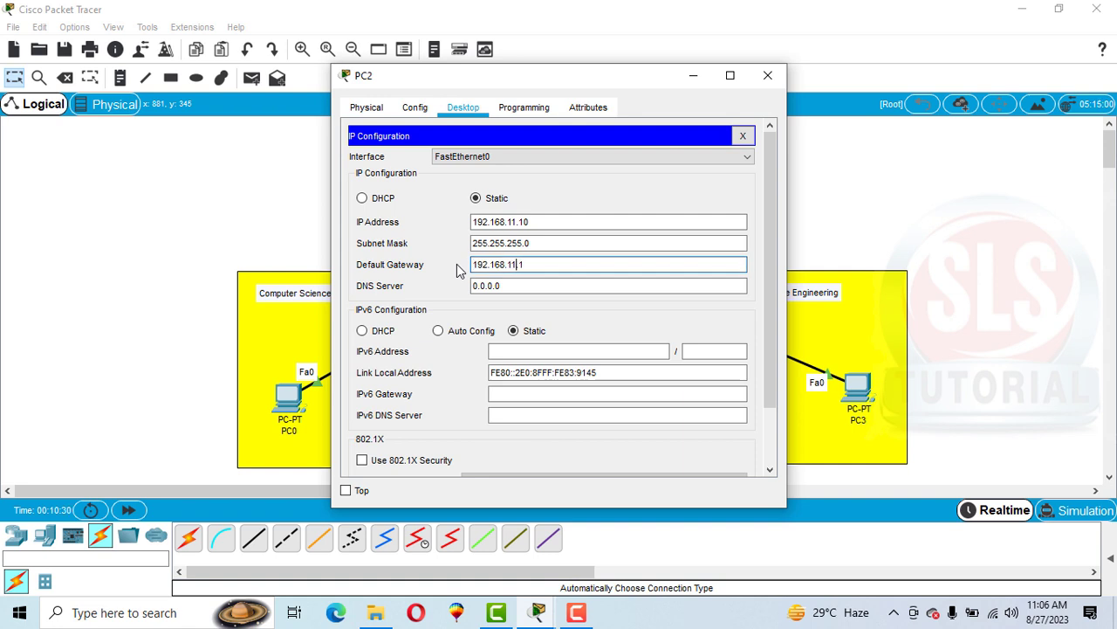
{"action": "left_click", "coordinate": [768, 75]}
Step: Give PC3 the static IP address 192.168.11.11 with subnet mask 255.255.255.0 in its IP configuration
{"action": "left_click", "coordinate": [857, 386]}
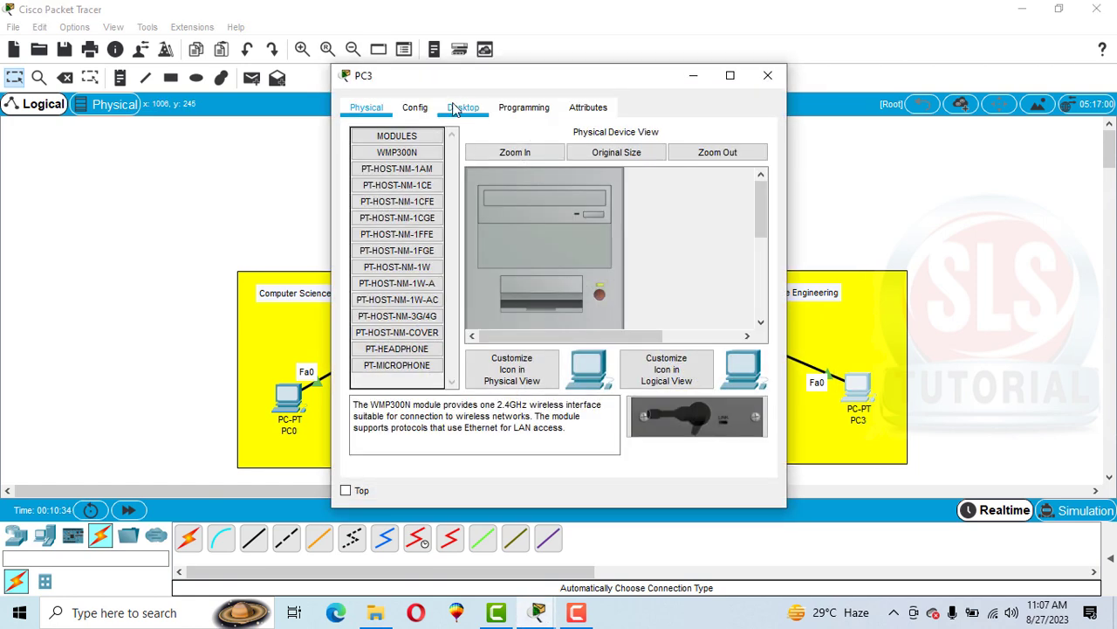
{"action": "left_click", "coordinate": [455, 103]}
{"action": "left_click", "coordinate": [400, 163]}
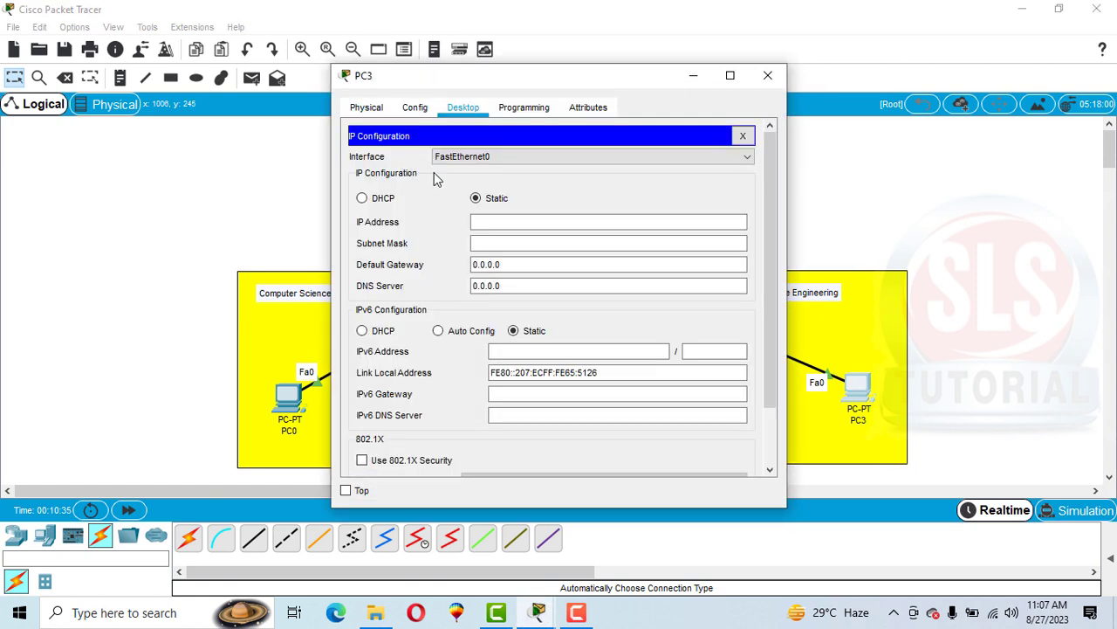
{"action": "left_click", "coordinate": [490, 225]}
{"action": "type", "text": "192.168.11.11"}
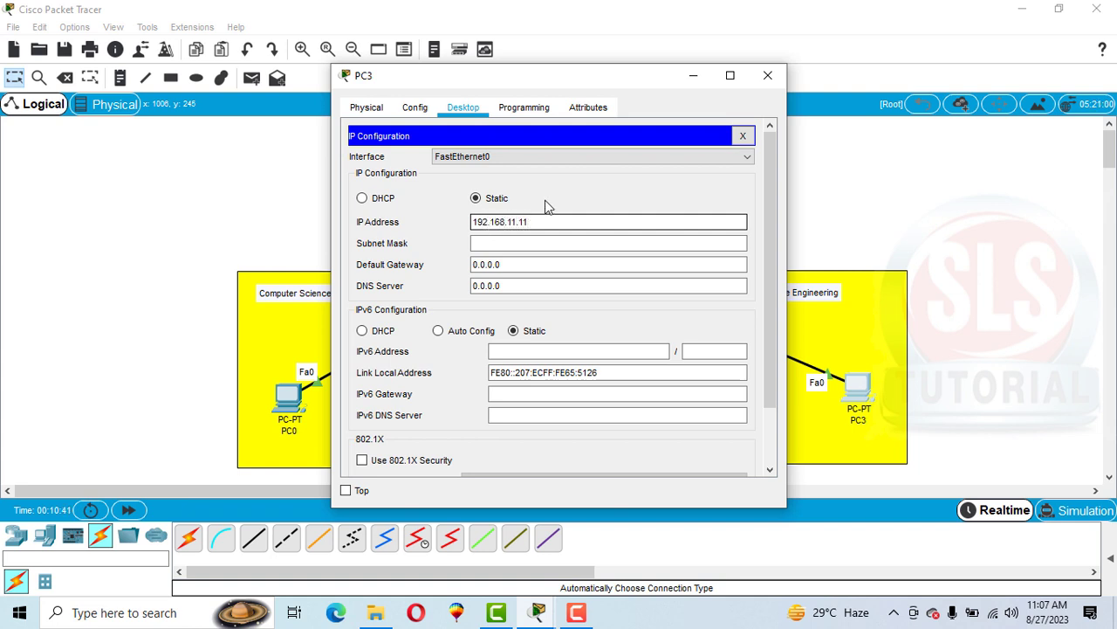
{"action": "key", "text": "Tab"}
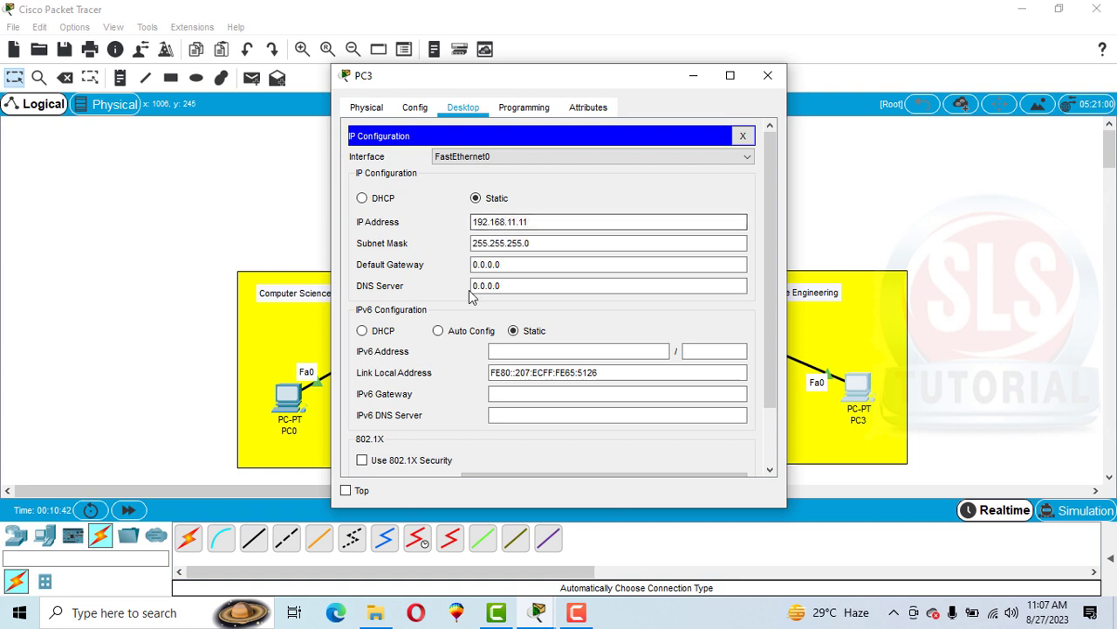
{"action": "key", "text": "Tab"}
Step: Set PC3's default gateway to 192.168.10.1 and close its configuration window
{"action": "left_click_drag", "start_coordinate": [454, 274], "coordinate": [448, 275]}
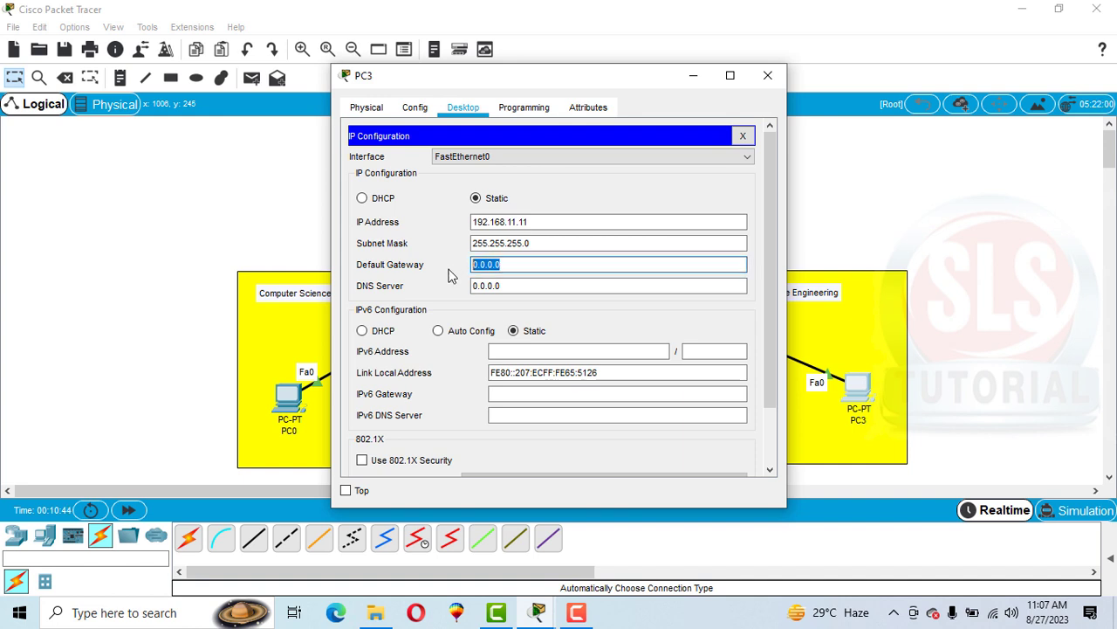
{"action": "type", "text": "192.168.10.1"}
{"action": "left_click", "coordinate": [769, 75]}
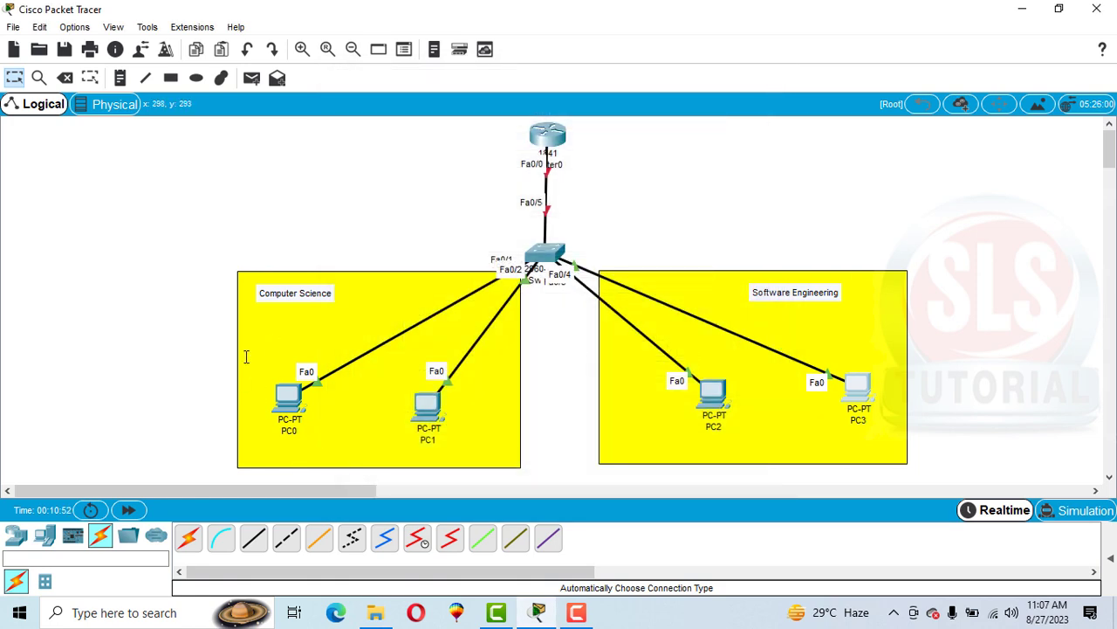
Step: Add the note 192.168.10.10 below PC0 and the note 192.168.10.11 below PC1
{"action": "left_click", "coordinate": [120, 78]}
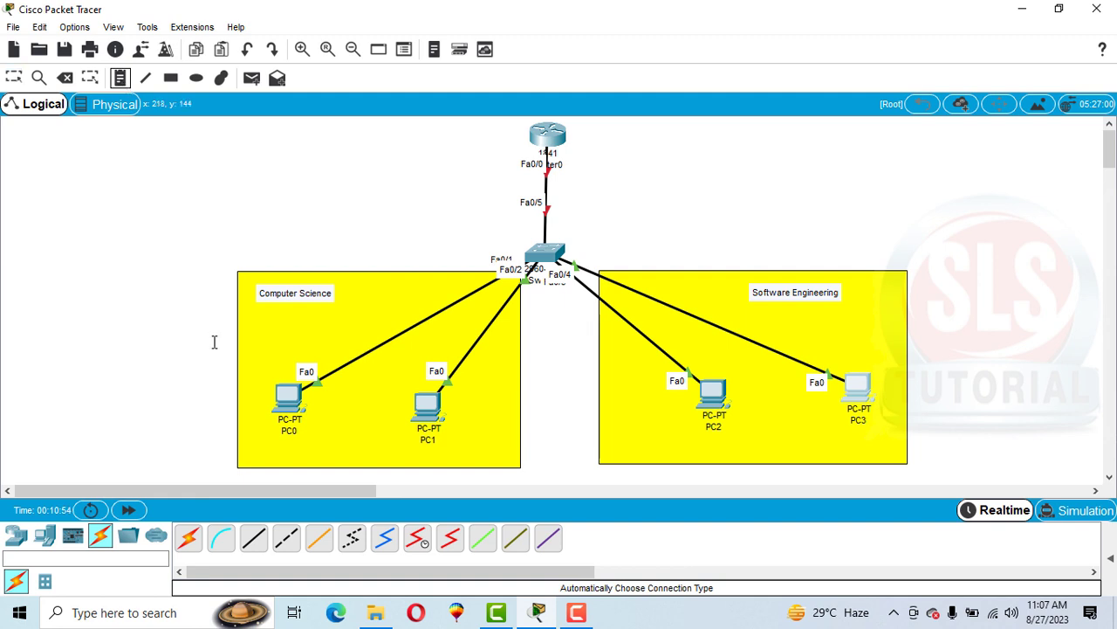
{"action": "left_click", "coordinate": [251, 450]}
{"action": "type", "text": "192.168.10.1"}
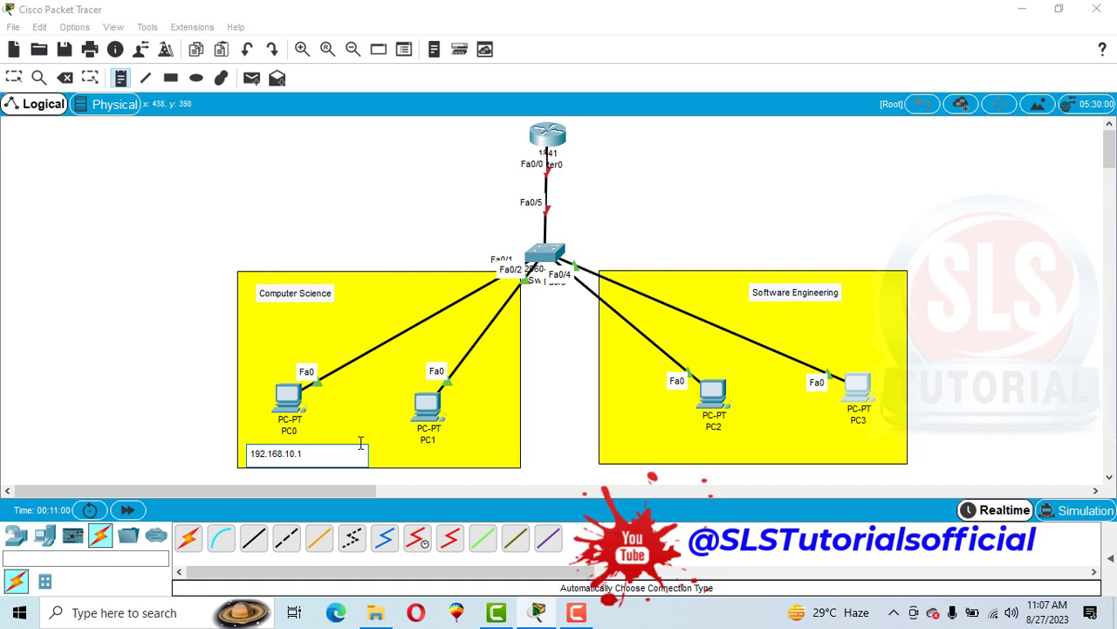
{"action": "type", "text": "0"}
{"action": "left_click", "coordinate": [401, 450]}
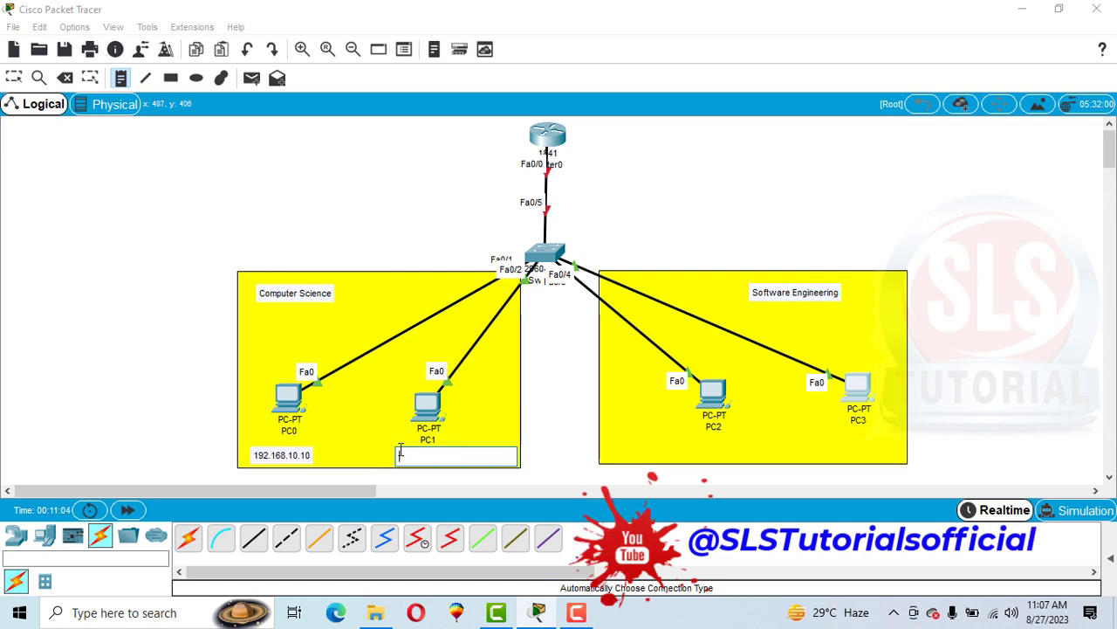
{"action": "type", "text": "192.168.10.1"}
{"action": "type", "text": "1"}
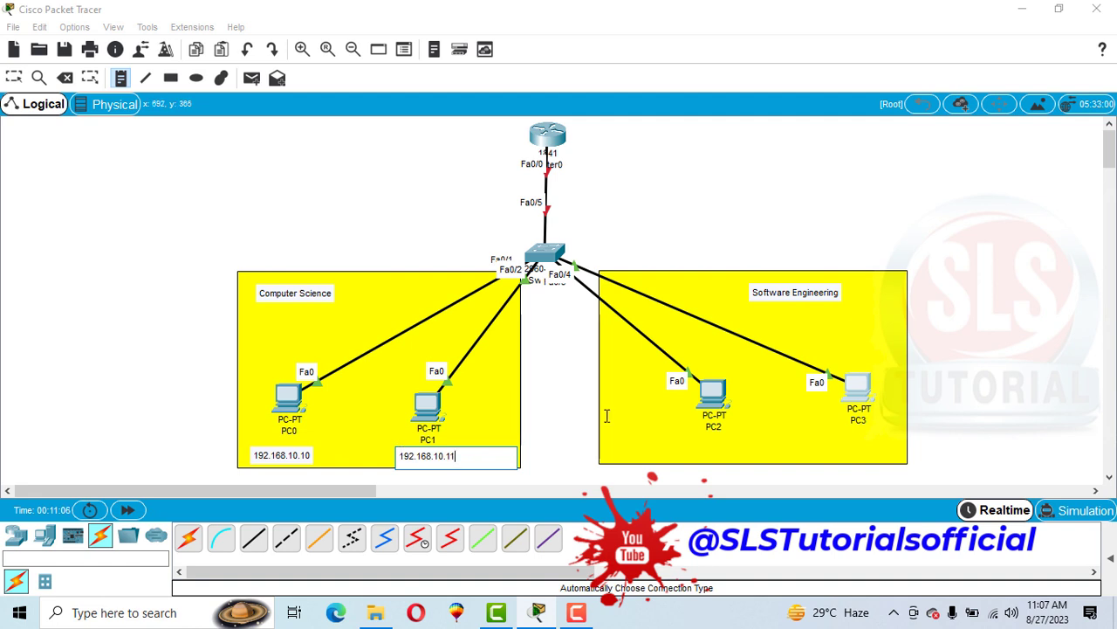
Step: Add the note 192.168.11.10 below PC2 and the note 192.168.11.11 below PC3
{"action": "left_click", "coordinate": [678, 439]}
{"action": "type", "text": "192.168.10.1"}
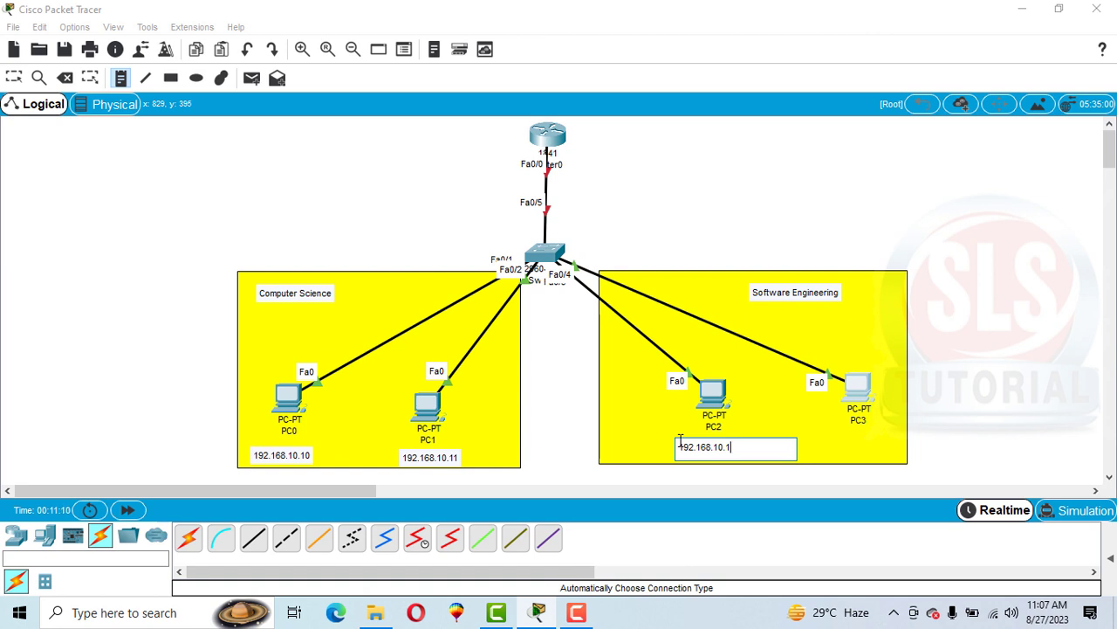
{"action": "key", "text": "BackSpace"}
{"action": "type", "text": "1"}
{"action": "key", "text": "End"}
{"action": "type", "text": "0"}
{"action": "left_click", "coordinate": [826, 434]}
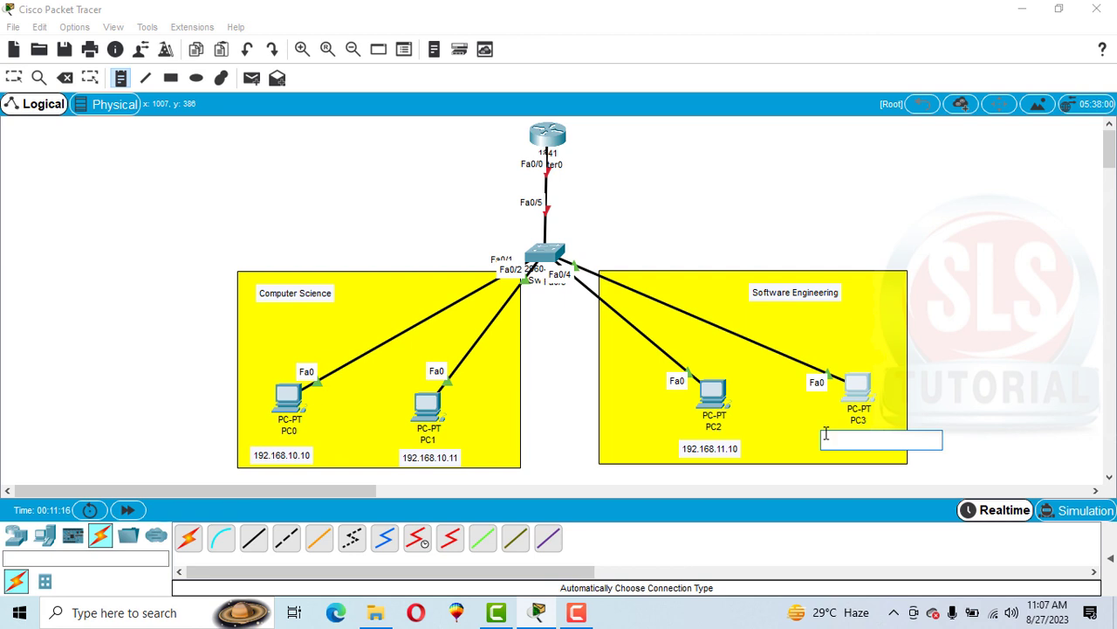
{"action": "type", "text": "192.168.10.1"}
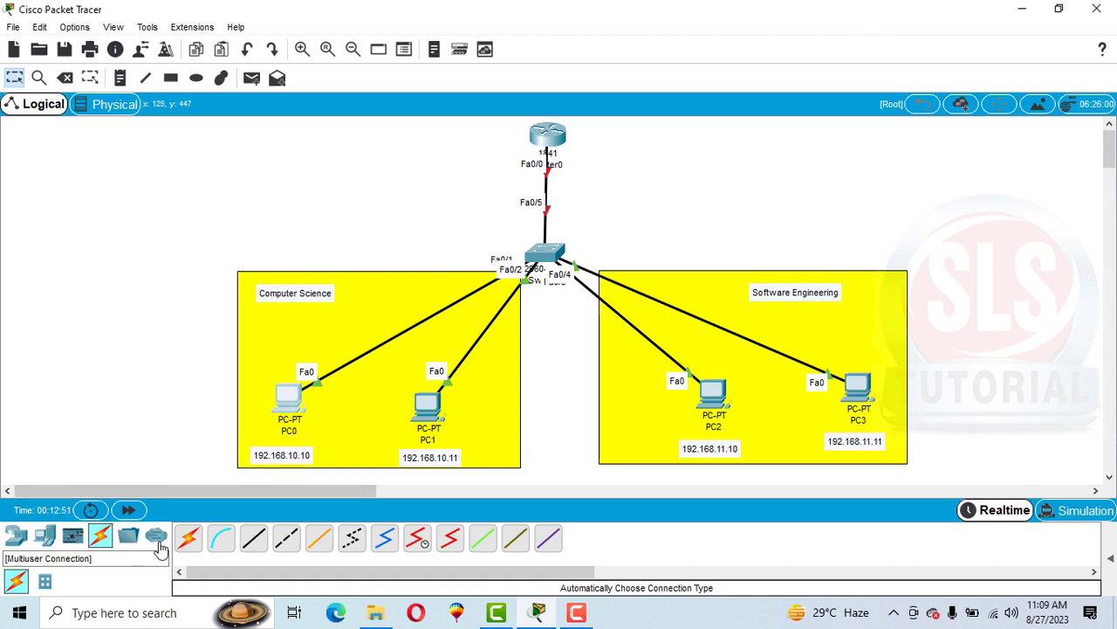
Step: Connect the switch to the router with a second cable using the automatically chosen connection type
{"action": "left_click", "coordinate": [188, 538]}
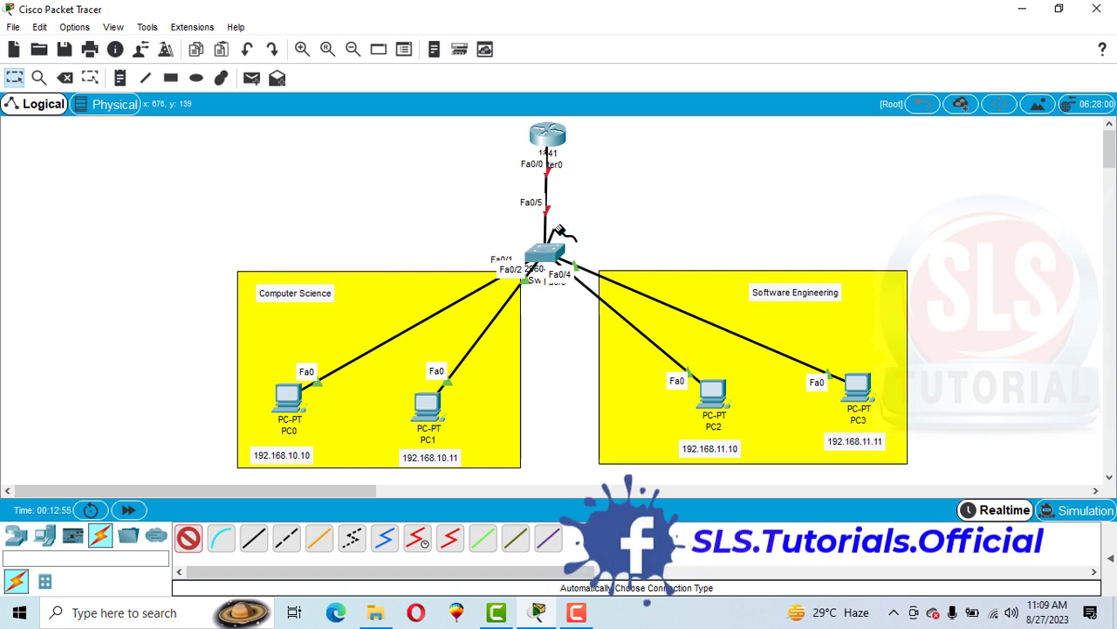
{"action": "left_click", "coordinate": [552, 249]}
{"action": "left_click", "coordinate": [548, 137]}
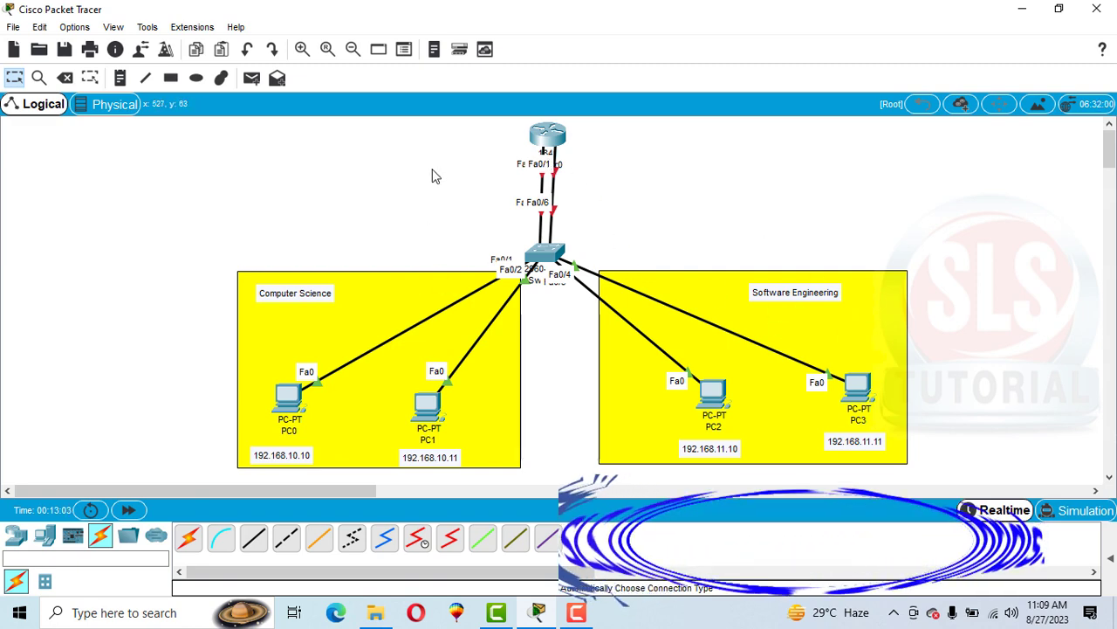
Step: Add the notes 192.168.10.1 and 192.168.11.1 on either side of the router, the former on the Computer Science side
{"action": "left_click", "coordinate": [125, 80]}
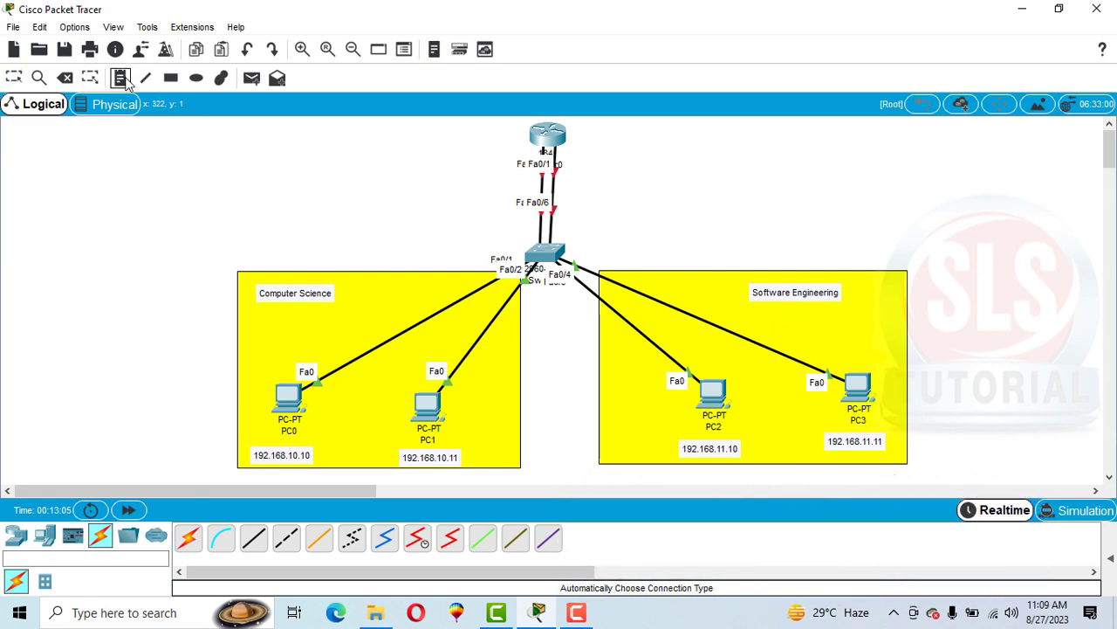
{"action": "left_click", "coordinate": [439, 145]}
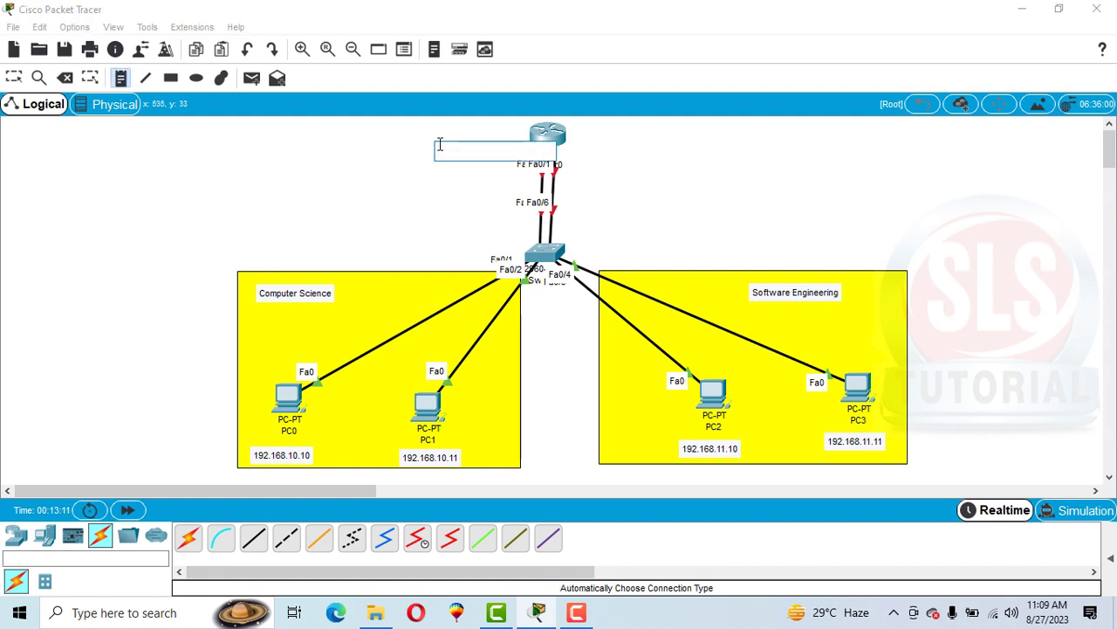
{"action": "type", "text": "192.168.10.1"}
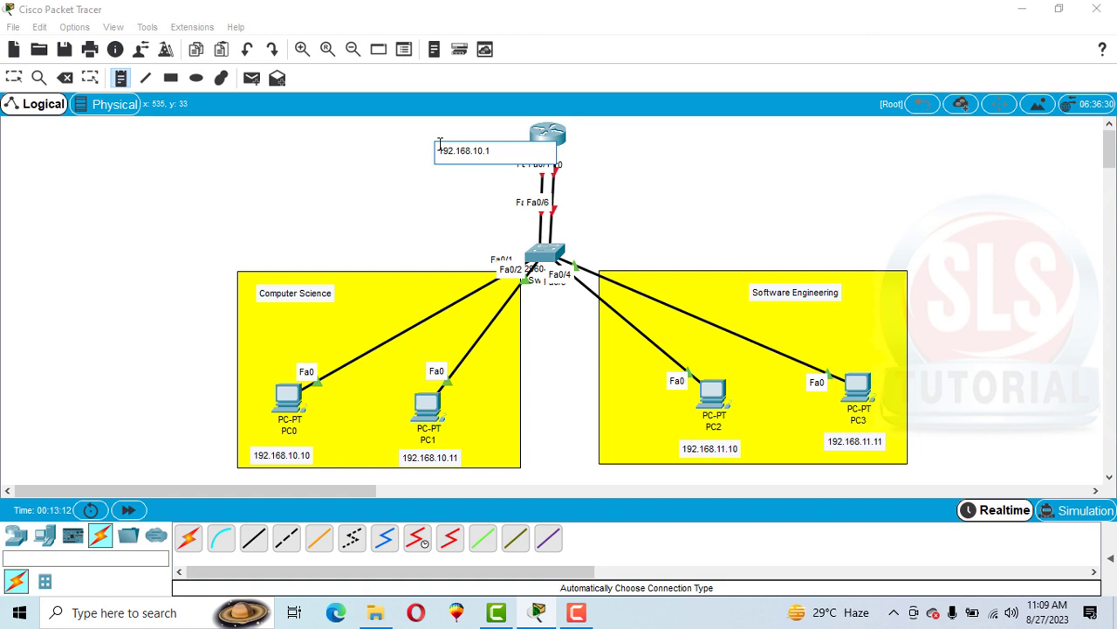
{"action": "left_click", "coordinate": [588, 145]}
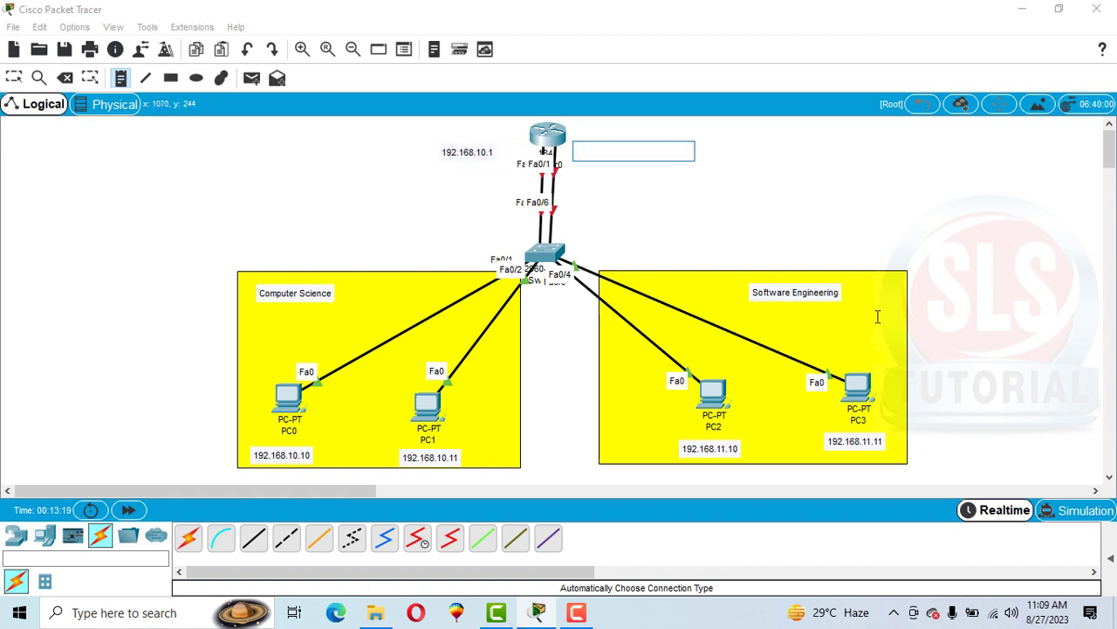
{"action": "type", "text": "192.168.10.1"}
{"action": "key", "text": "BackSpace"}
{"action": "key", "text": "BackSpace"}
{"action": "key", "text": "BackSpace"}
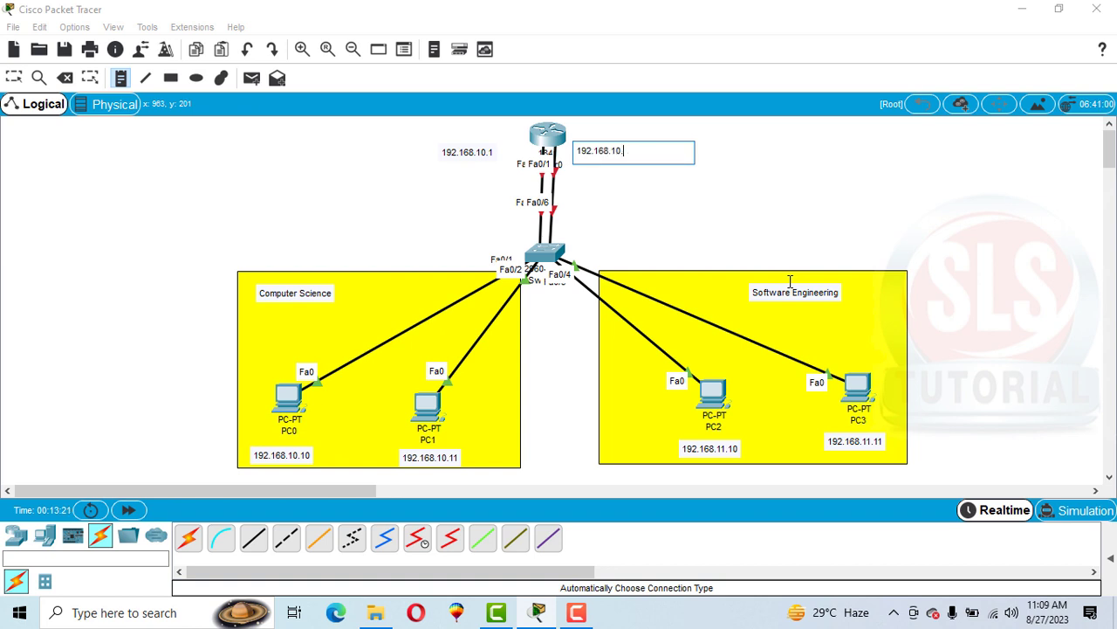
{"action": "type", "text": "1.1"}
{"action": "key", "text": "Escape"}
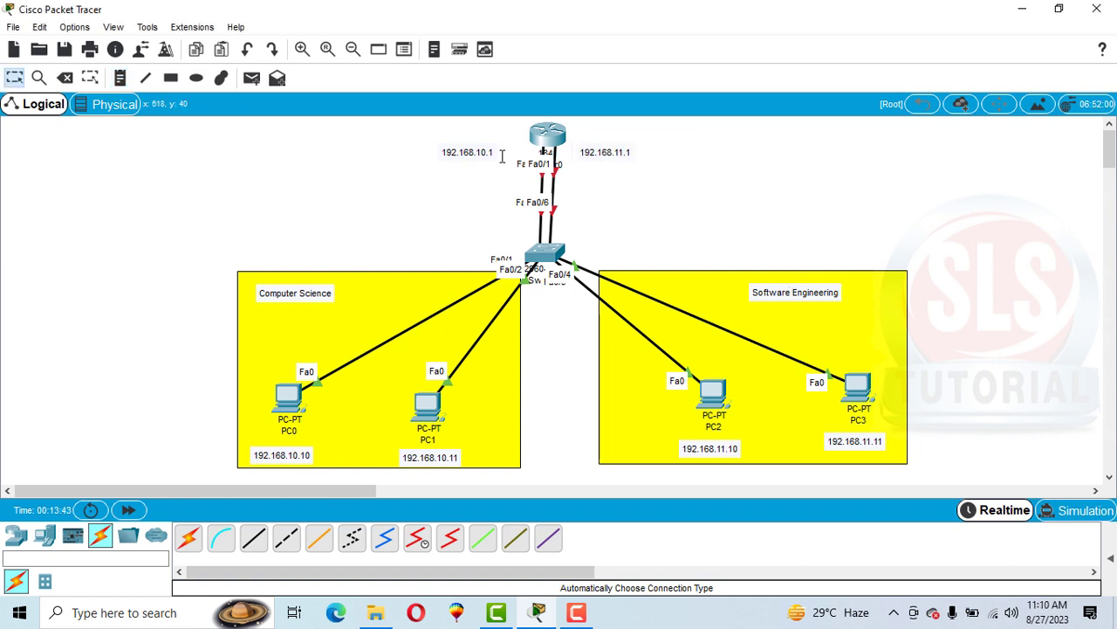
Step: Open the switch's command line and enter global configuration mode with en and config t
{"action": "left_click", "coordinate": [539, 253]}
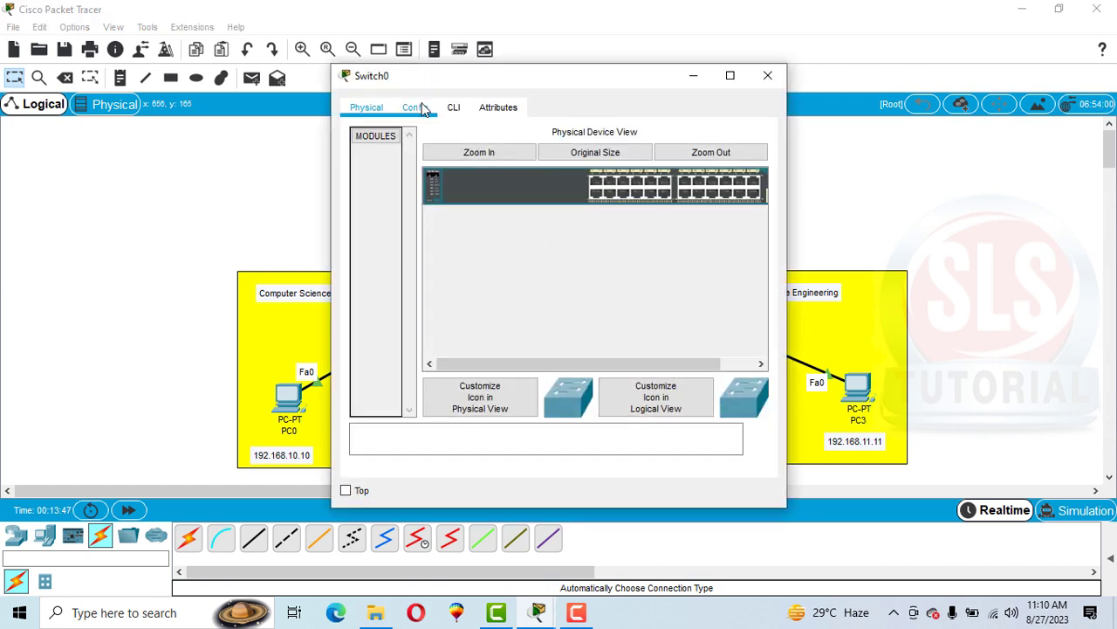
{"action": "left_click", "coordinate": [448, 108]}
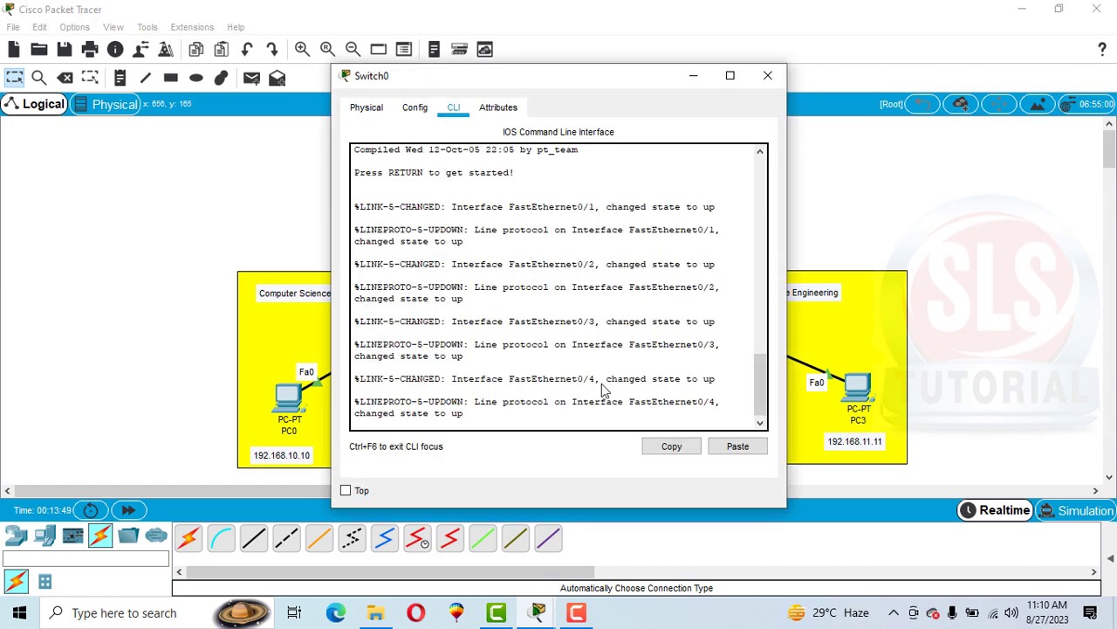
{"action": "key", "text": "Return"}
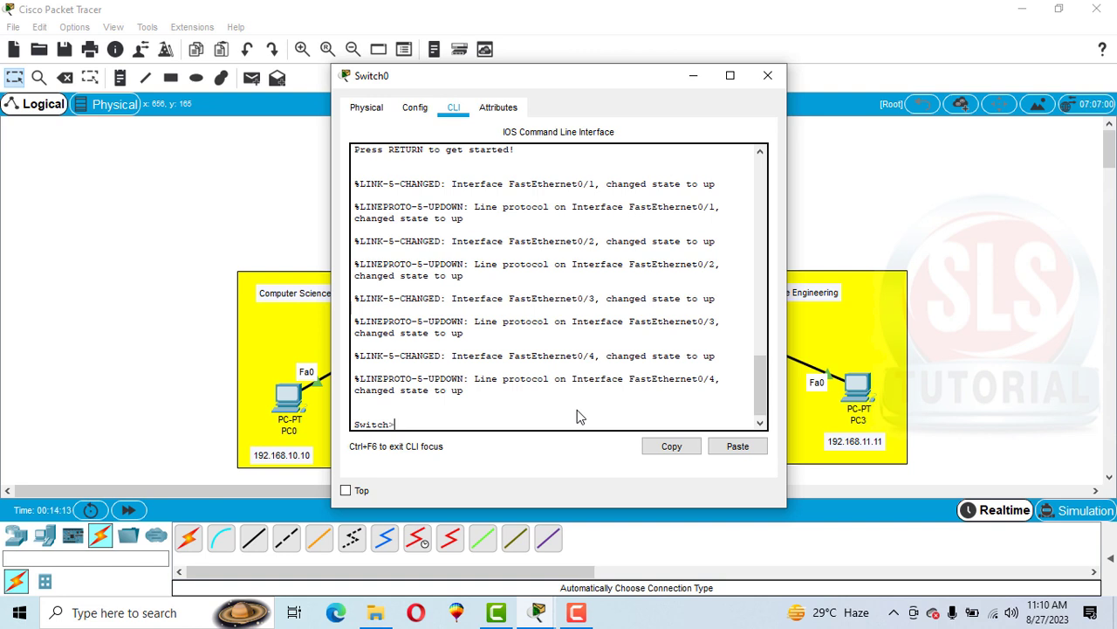
{"action": "type", "text": "en"}
{"action": "key", "text": "Return"}
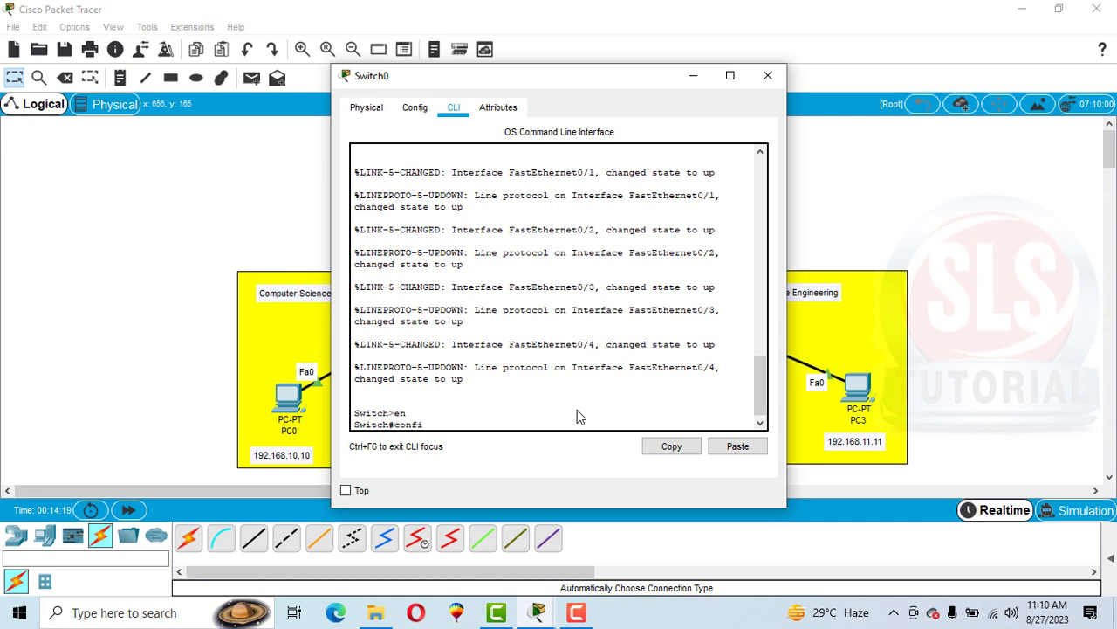
{"action": "type", "text": "config t"}
{"action": "key", "text": "Return"}
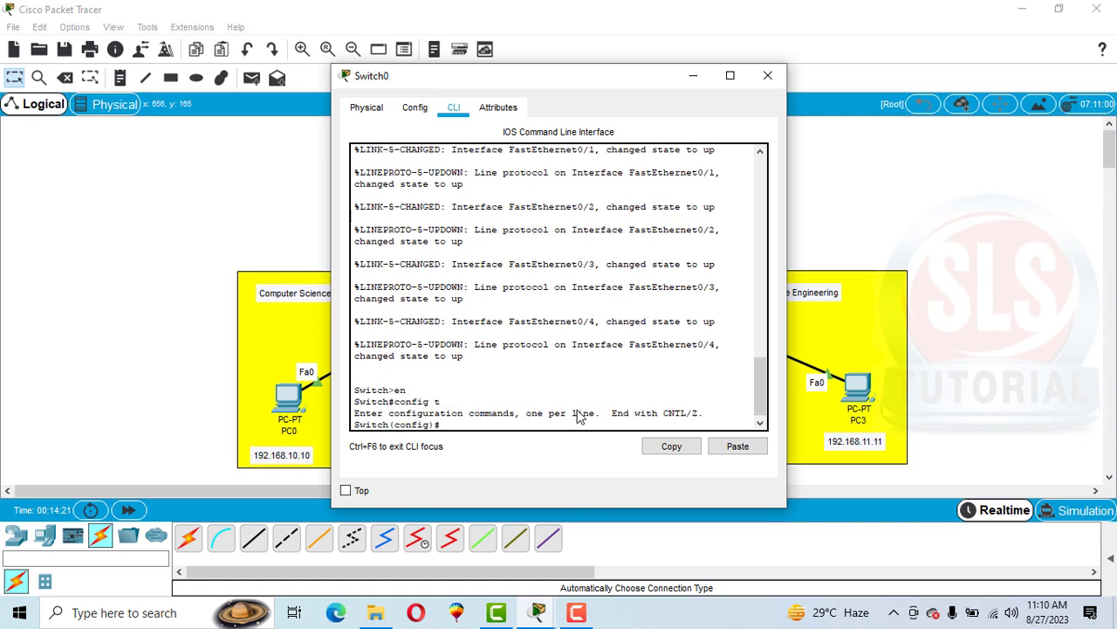
Step: Set the switch's hostname to SLS
{"action": "left_click_drag", "start_coordinate": [397, 424], "coordinate": [434, 424]}
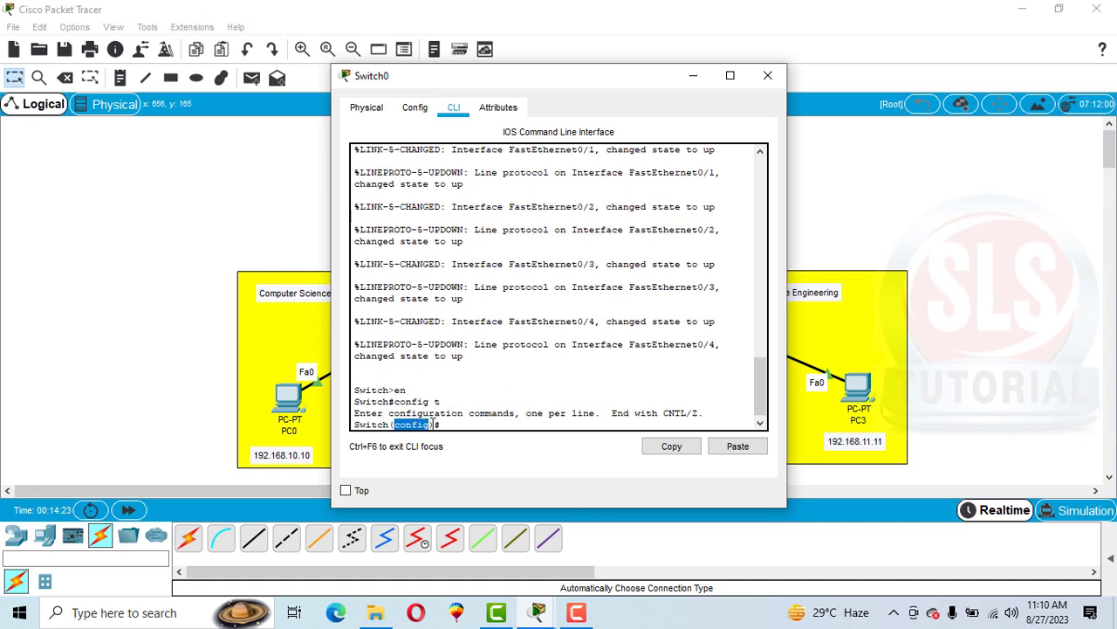
{"action": "left_click", "coordinate": [468, 417]}
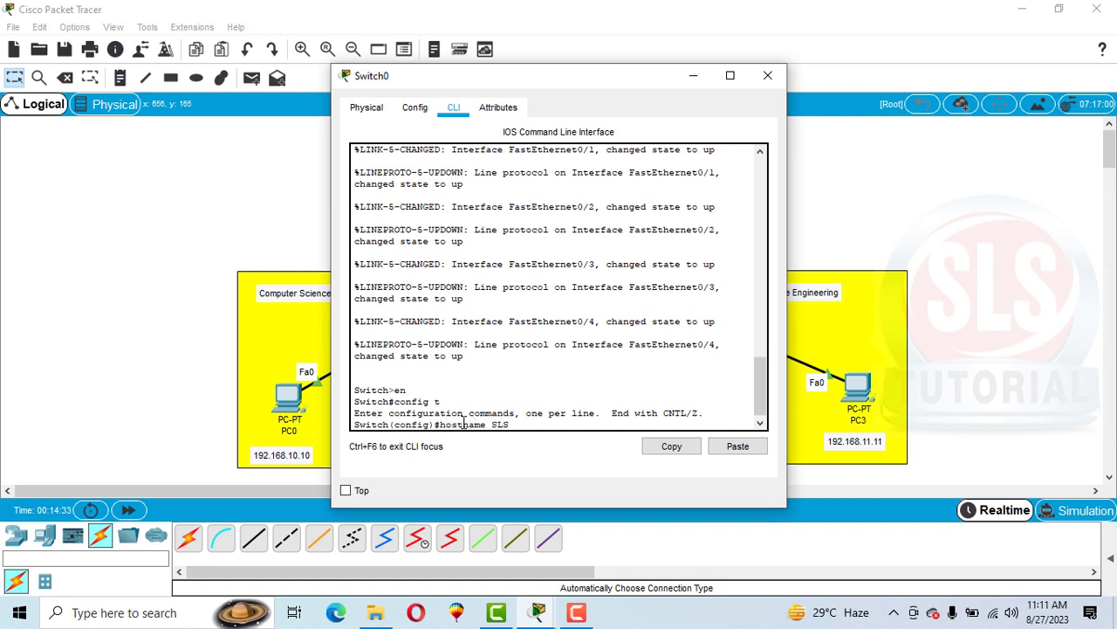
{"action": "left_click_drag", "start_coordinate": [511, 424], "coordinate": [499, 424]}
{"action": "left_click", "coordinate": [517, 424]}
{"action": "key", "text": "Return"}
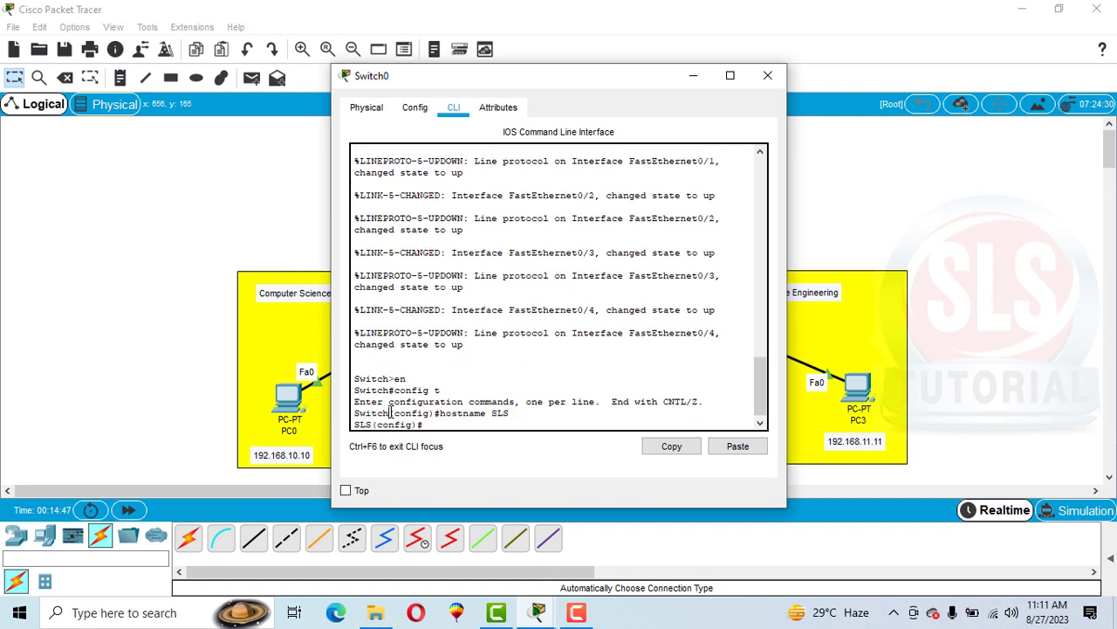
{"action": "left_click_drag", "start_coordinate": [392, 412], "coordinate": [353, 414]}
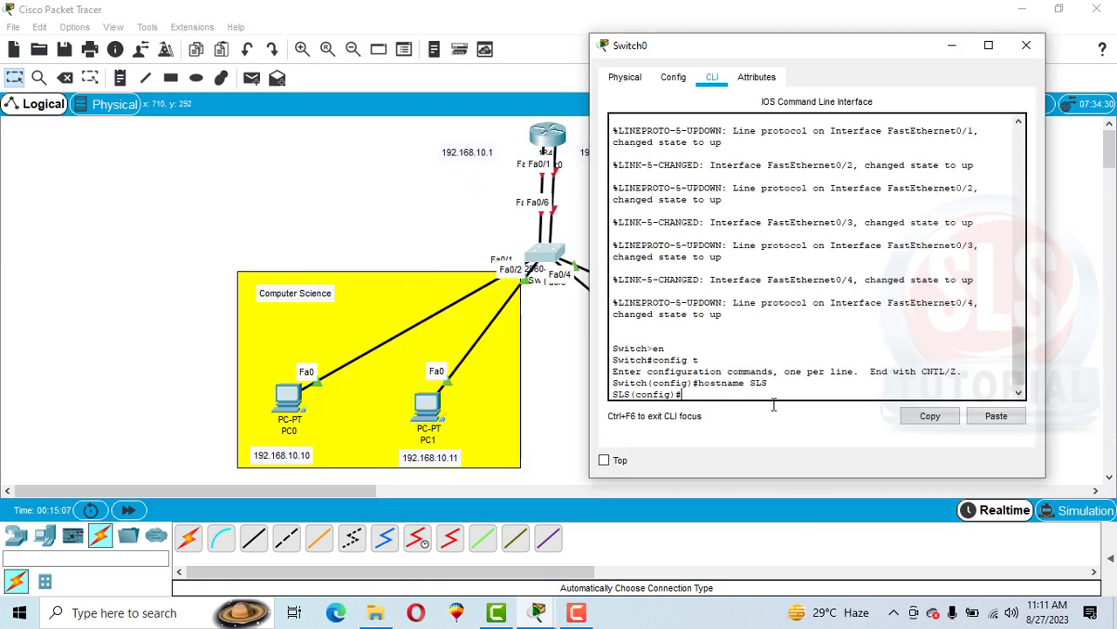
Step: Create VLAN 10 on the switch and name it CS
{"action": "type", "text": "vlan 10"}
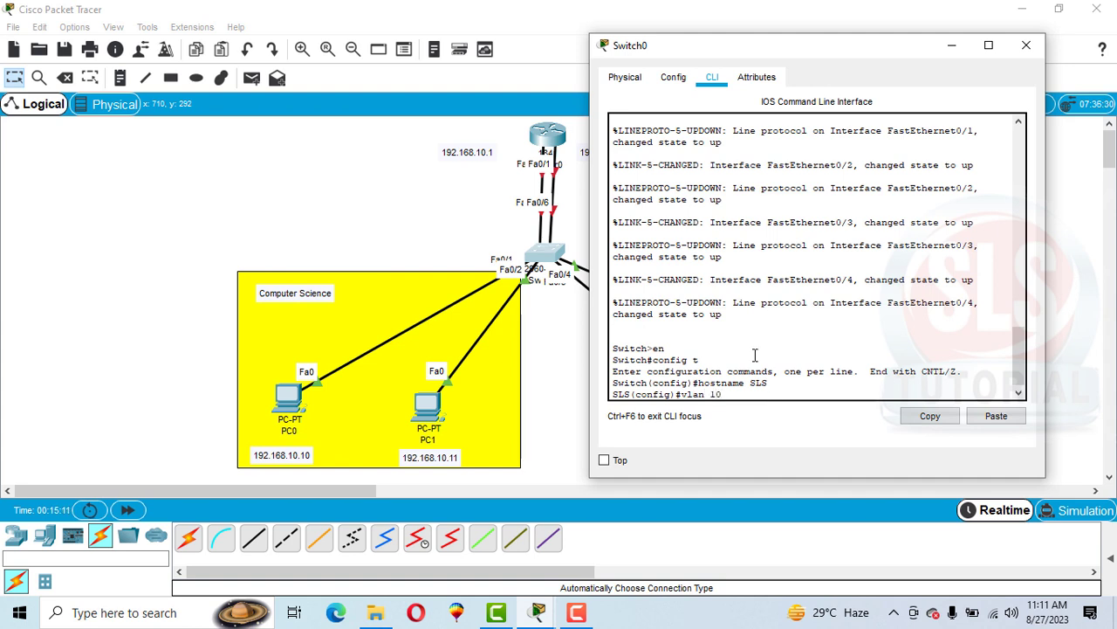
{"action": "key", "text": "Return"}
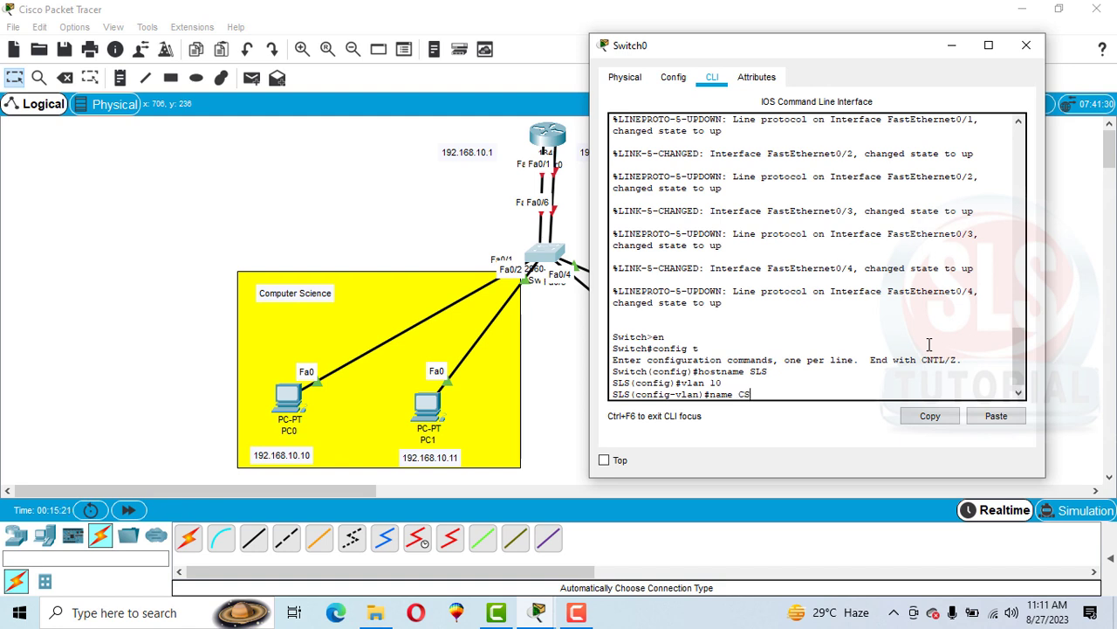
{"action": "key", "text": "Return"}
Step: Create VLAN 20 on the switch and name it SE
{"action": "type", "text": "vlan)#vl"}
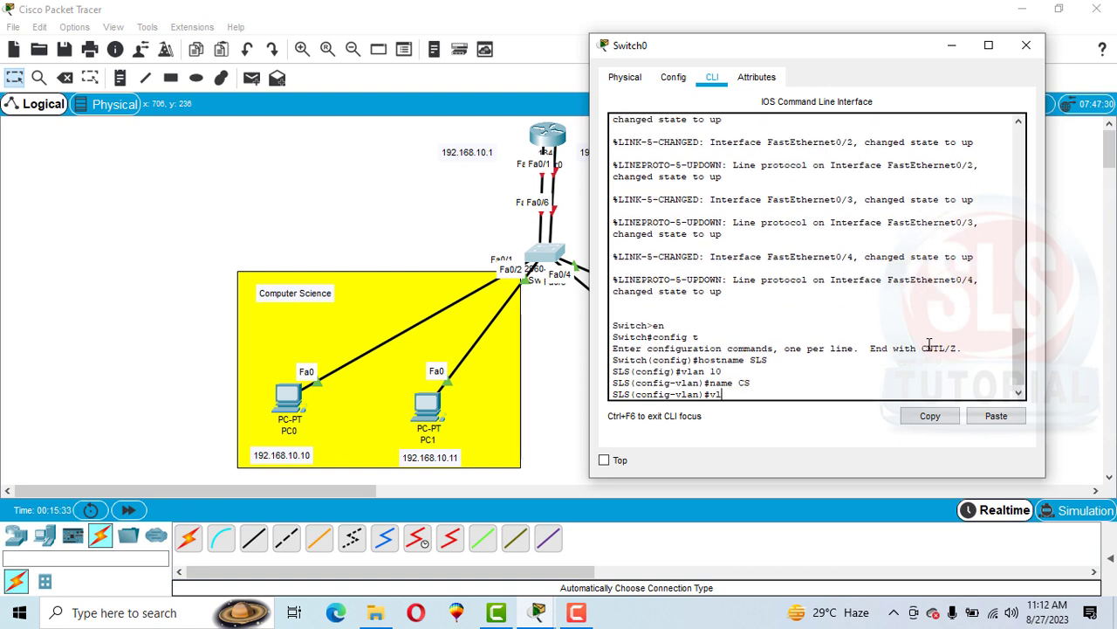
{"action": "type", "text": "an 20"}
{"action": "key", "text": "Return"}
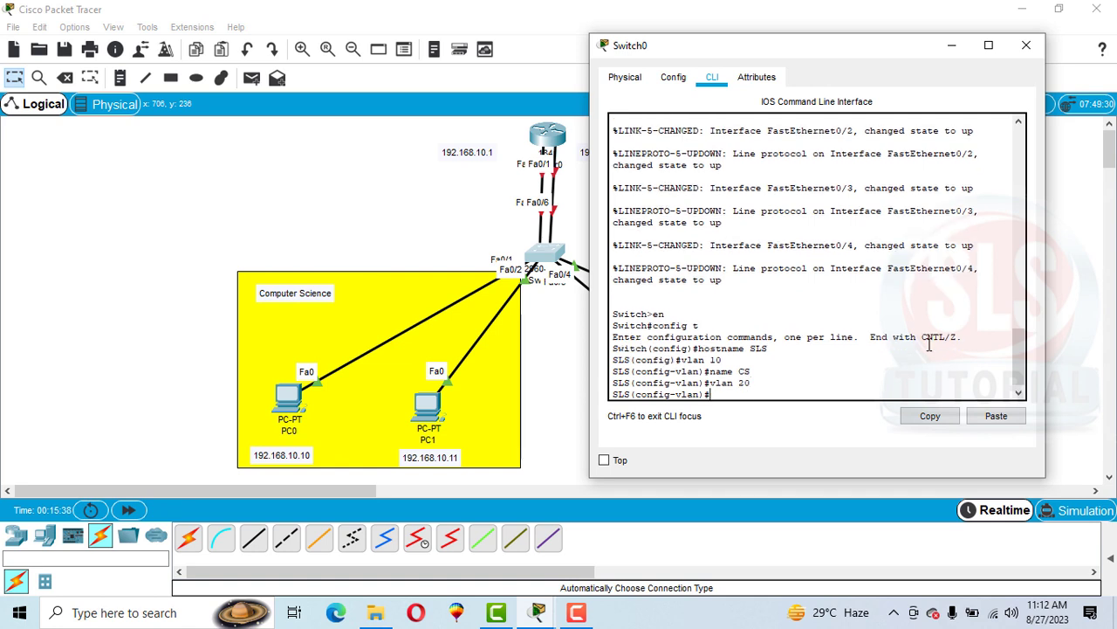
{"action": "type", "text": "name SE"}
{"action": "key", "text": "Return"}
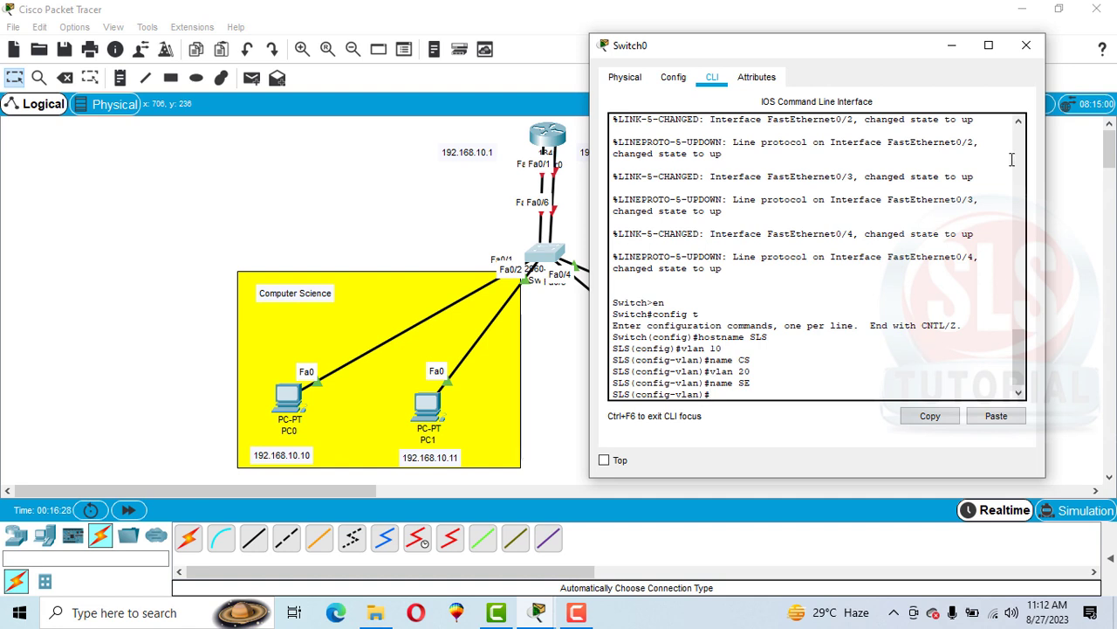
{"action": "left_click_drag", "start_coordinate": [288, 397], "coordinate": [259, 338]}
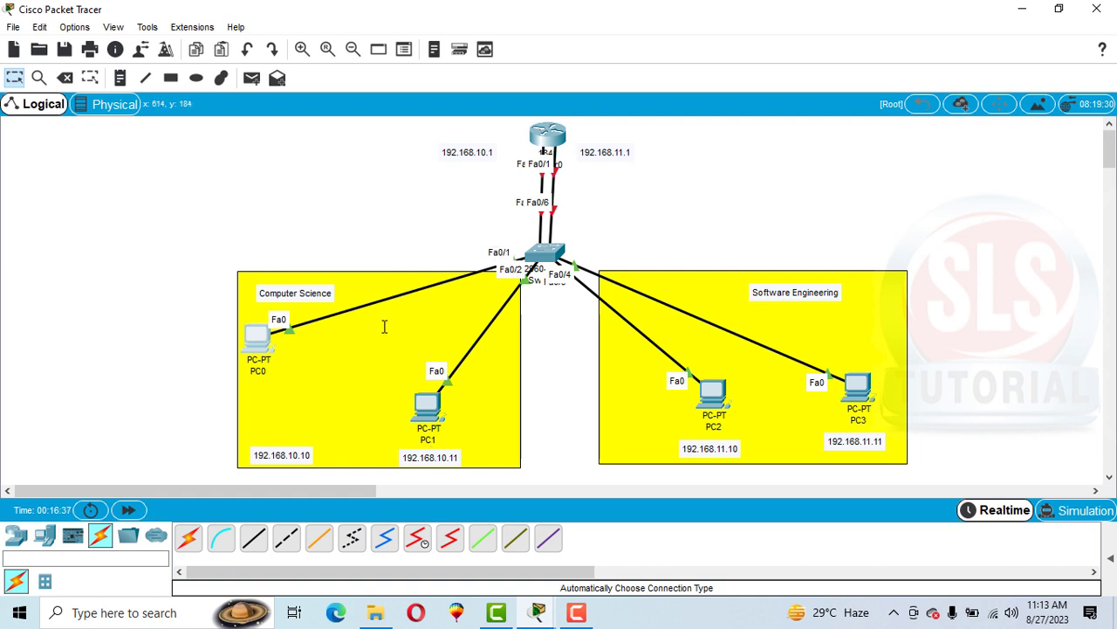
{"action": "left_click_drag", "start_coordinate": [247, 341], "coordinate": [280, 406]}
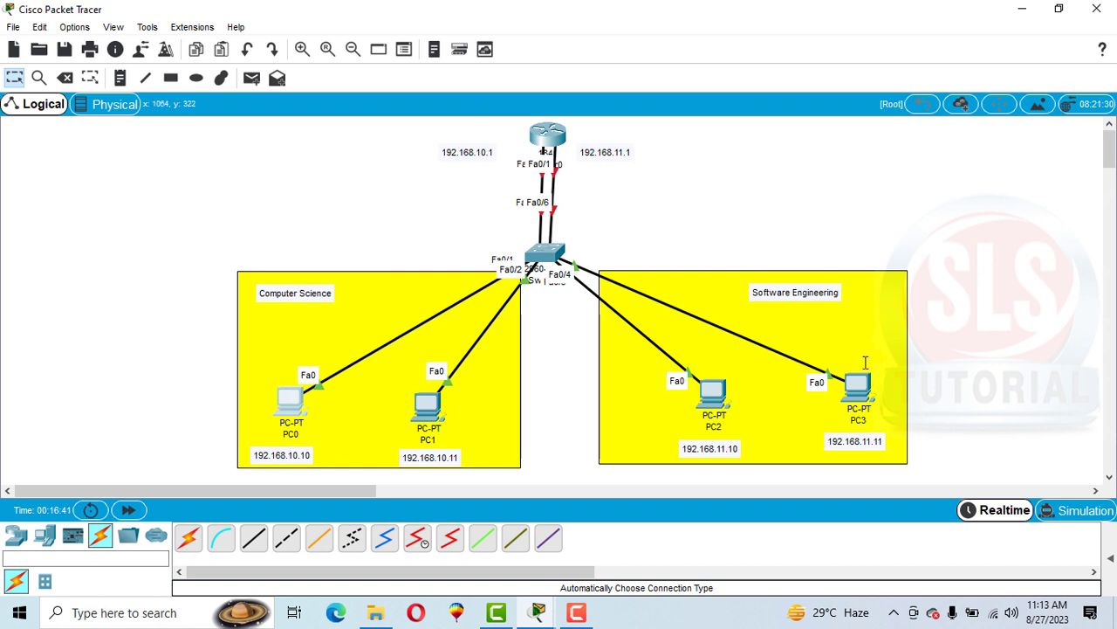
{"action": "mouse_move", "coordinate": [871, 388]}
{"action": "left_mouse_down"}
{"action": "mouse_move", "coordinate": [890, 335]}
{"action": "mouse_move", "coordinate": [859, 389]}
{"action": "left_mouse_up"}
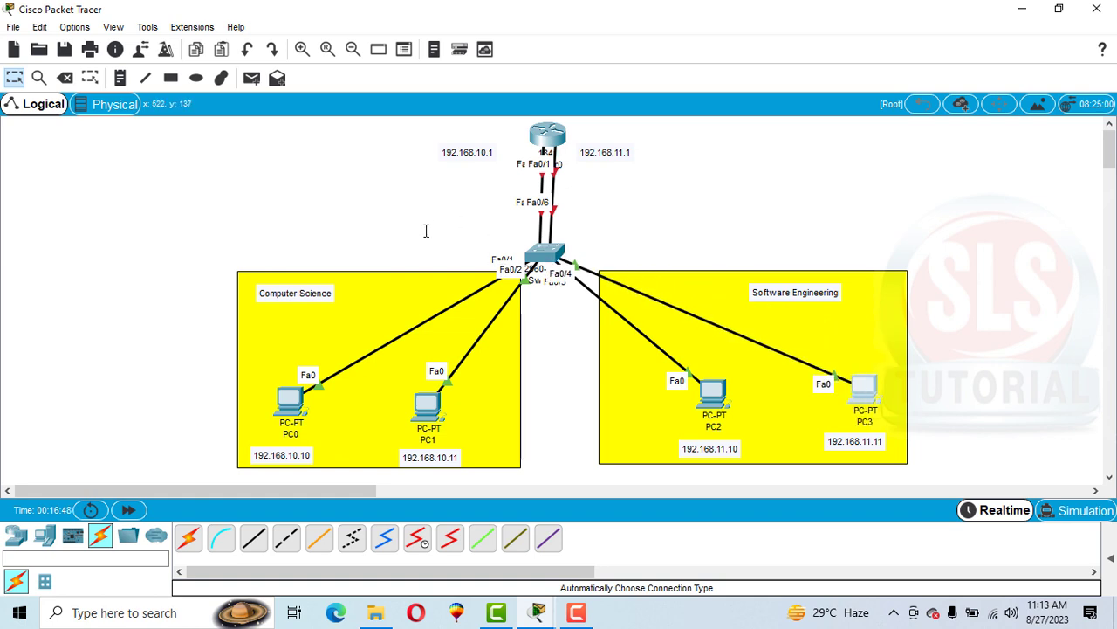
Step: Try to select the switch's first two FastEthernet ports for configuration with the command int f0/1-2
{"action": "left_click", "coordinate": [539, 253]}
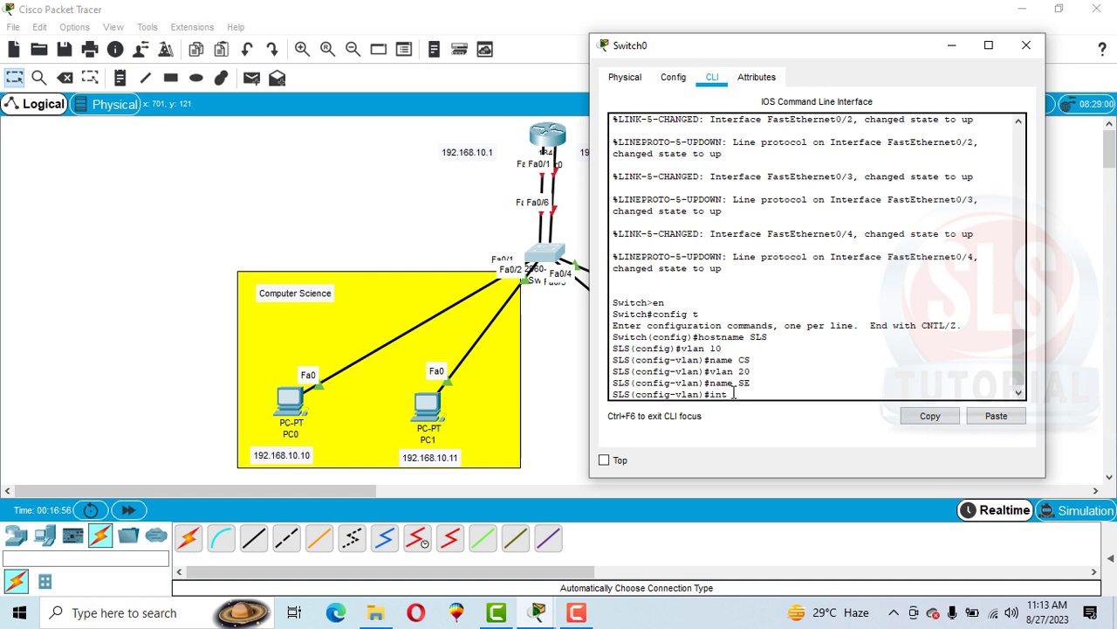
{"action": "type", "text": "F0/"}
{"action": "key", "text": "Return"}
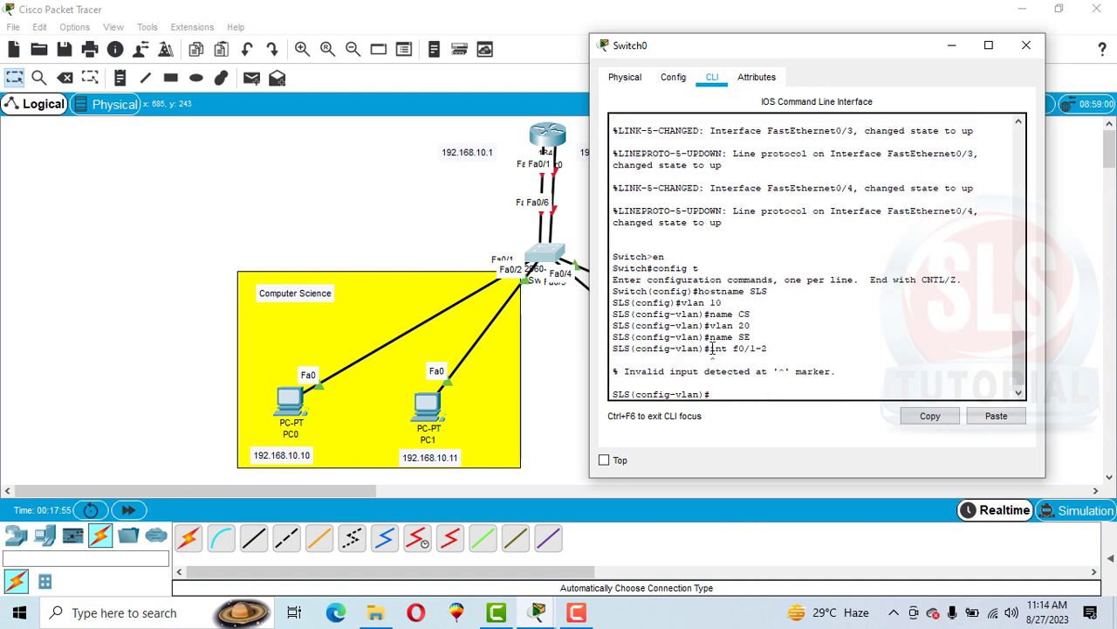
{"action": "left_click_drag", "start_coordinate": [711, 348], "coordinate": [766, 349]}
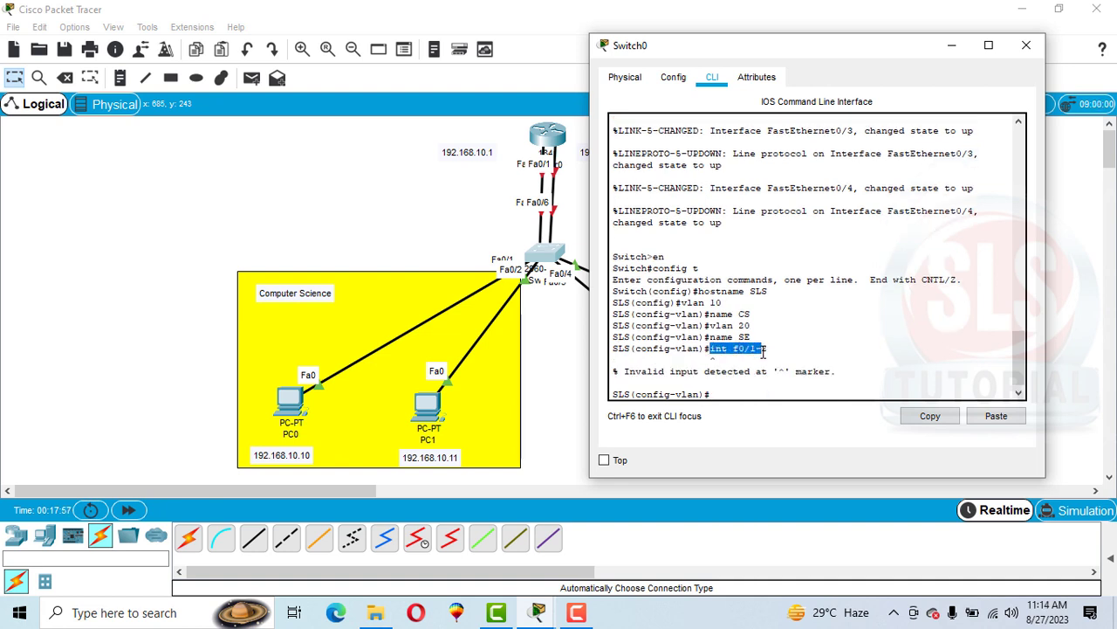
Step: Assign switch ports FastEthernet 0/1-2 to VLAN 10 and set them to access mode
{"action": "left_click", "coordinate": [724, 394]}
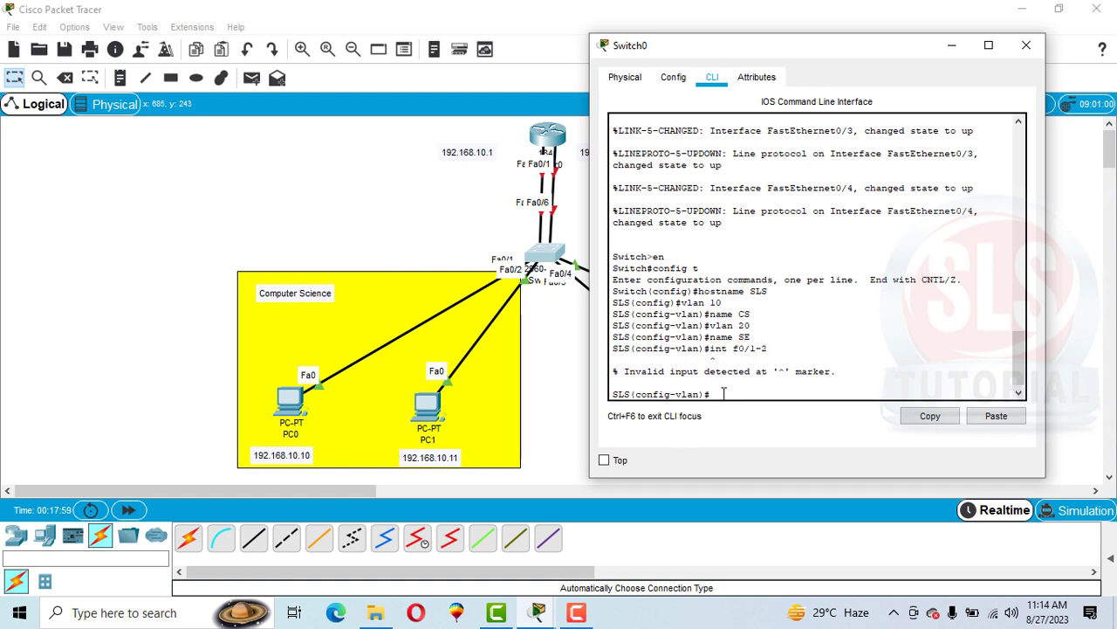
{"action": "type", "text": "int range f0/1-2"}
{"action": "key", "text": "Return"}
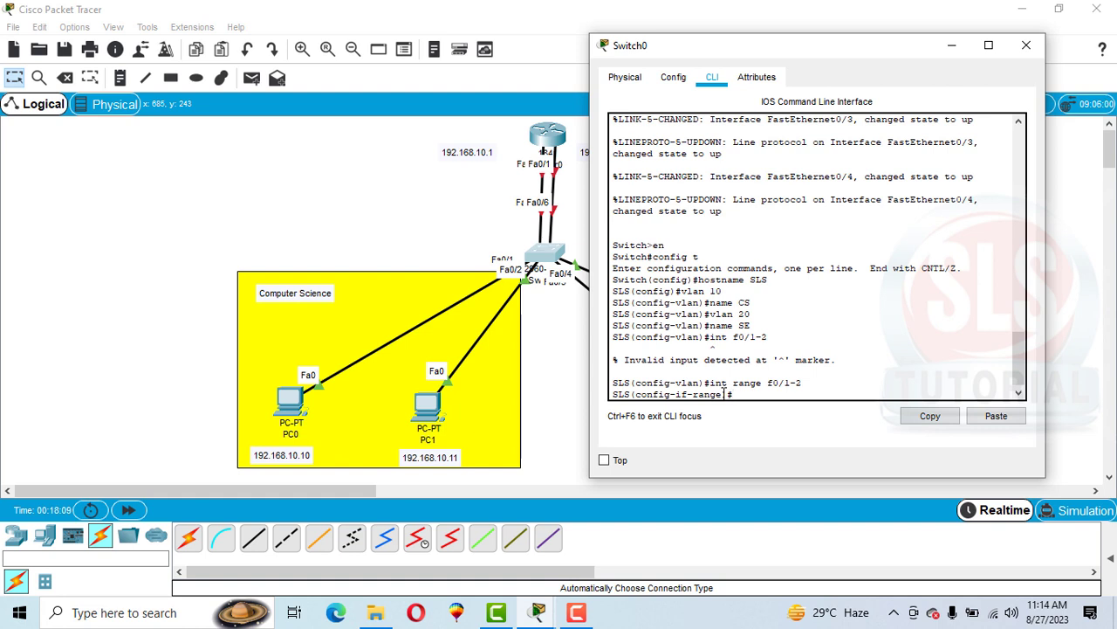
{"action": "type", "text": "switchport access vlan 10"}
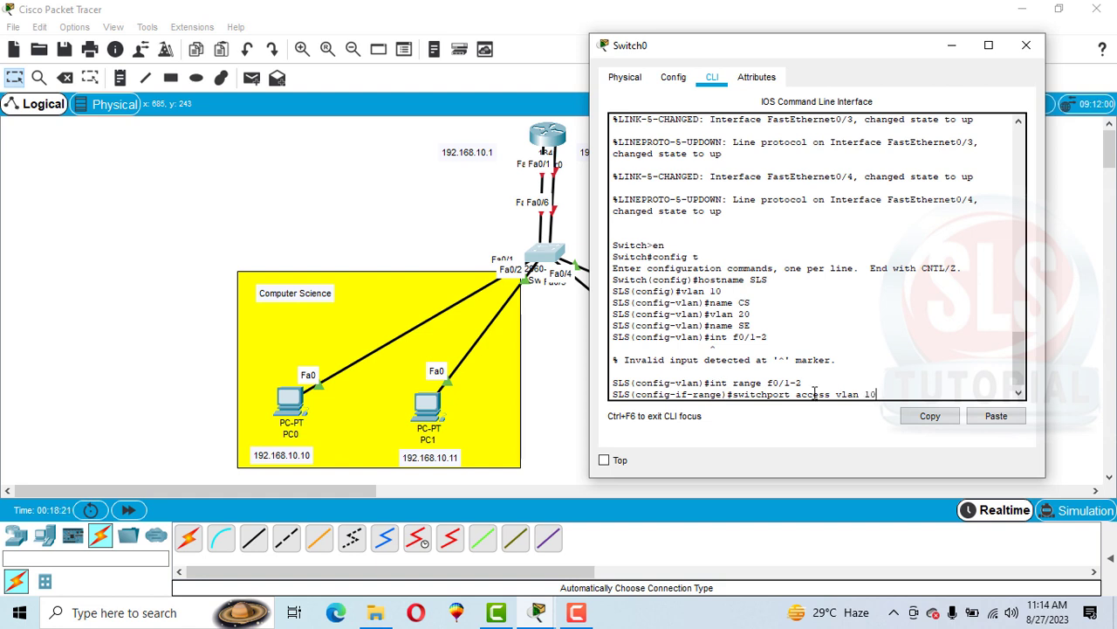
{"action": "left_click_drag", "start_coordinate": [784, 382], "coordinate": [808, 382]}
{"action": "left_click_drag", "start_coordinate": [723, 292], "coordinate": [673, 292]}
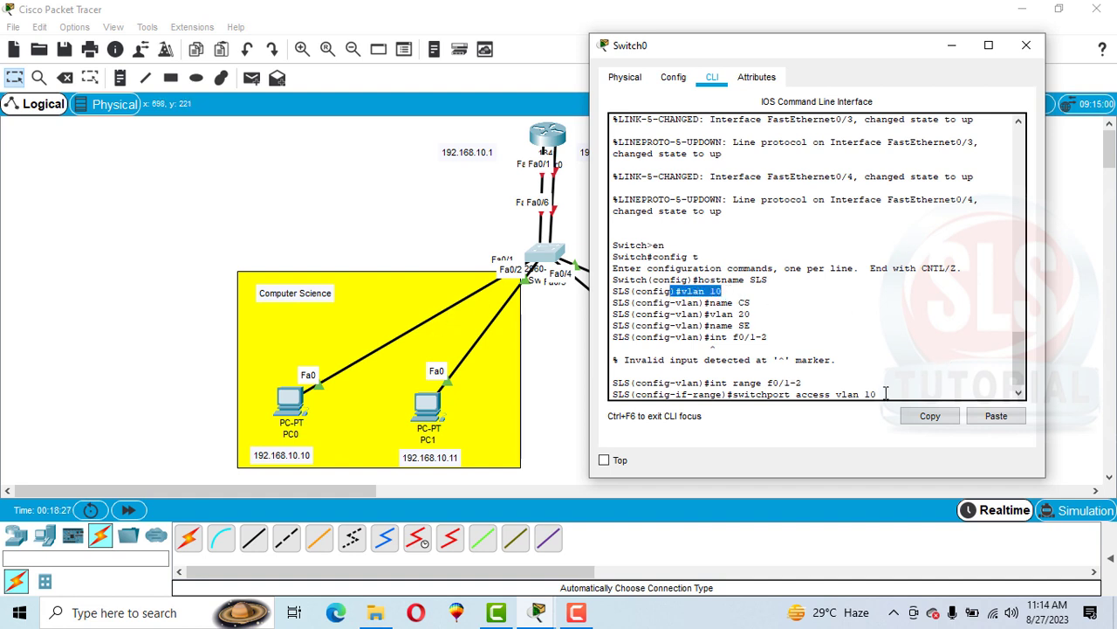
{"action": "left_click_drag", "start_coordinate": [882, 394], "coordinate": [836, 394]}
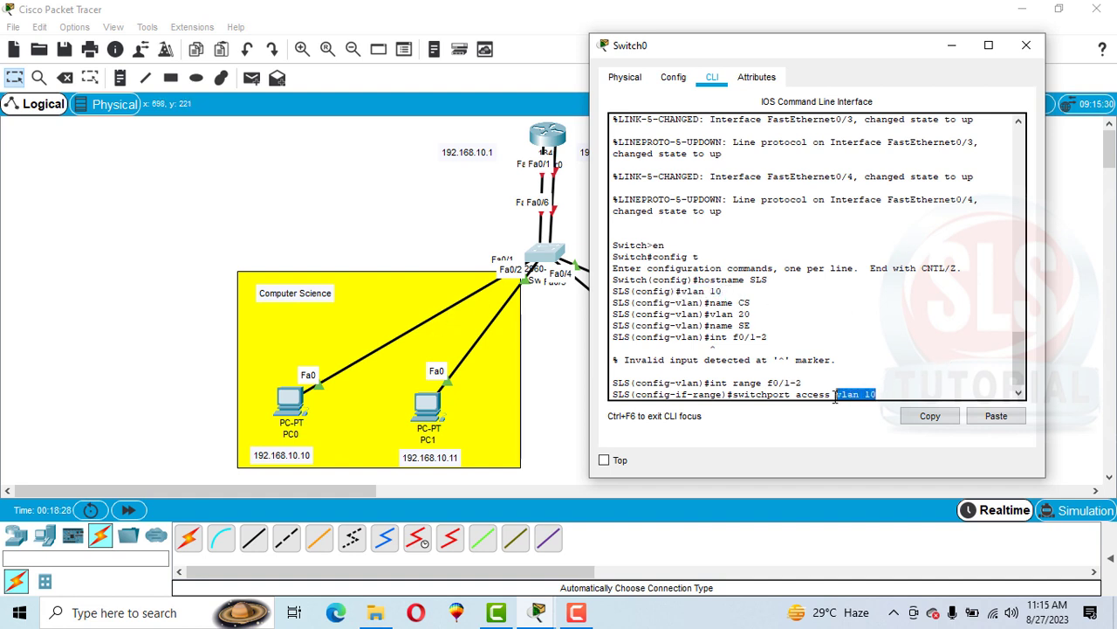
{"action": "left_click", "coordinate": [883, 394]}
{"action": "key", "text": "Return"}
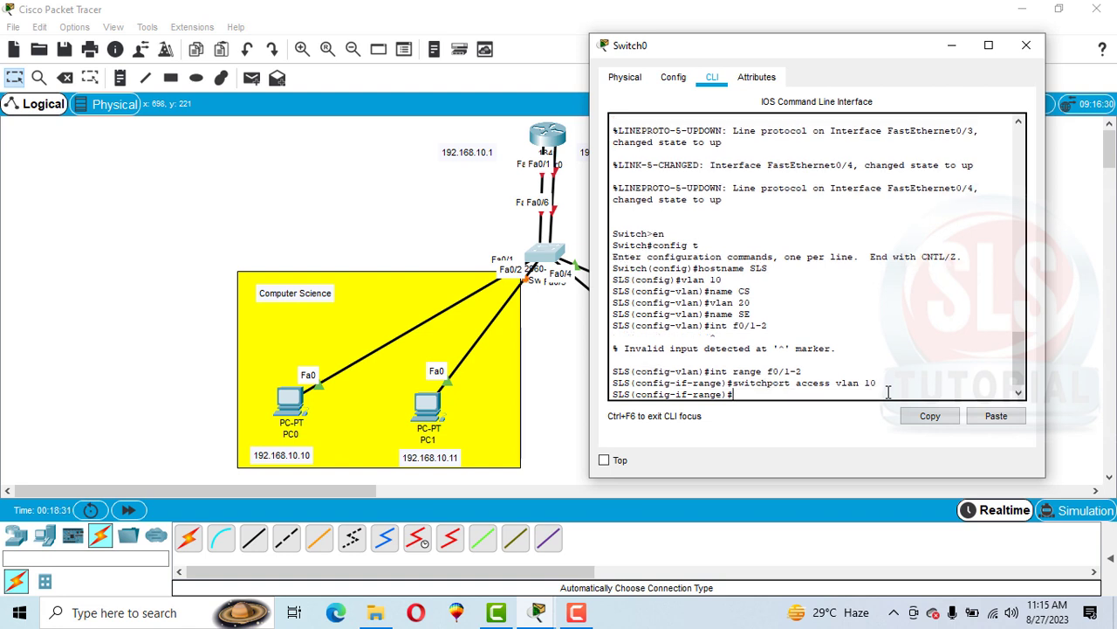
{"action": "type", "text": "switchport mode access"}
{"action": "key", "text": "Return"}
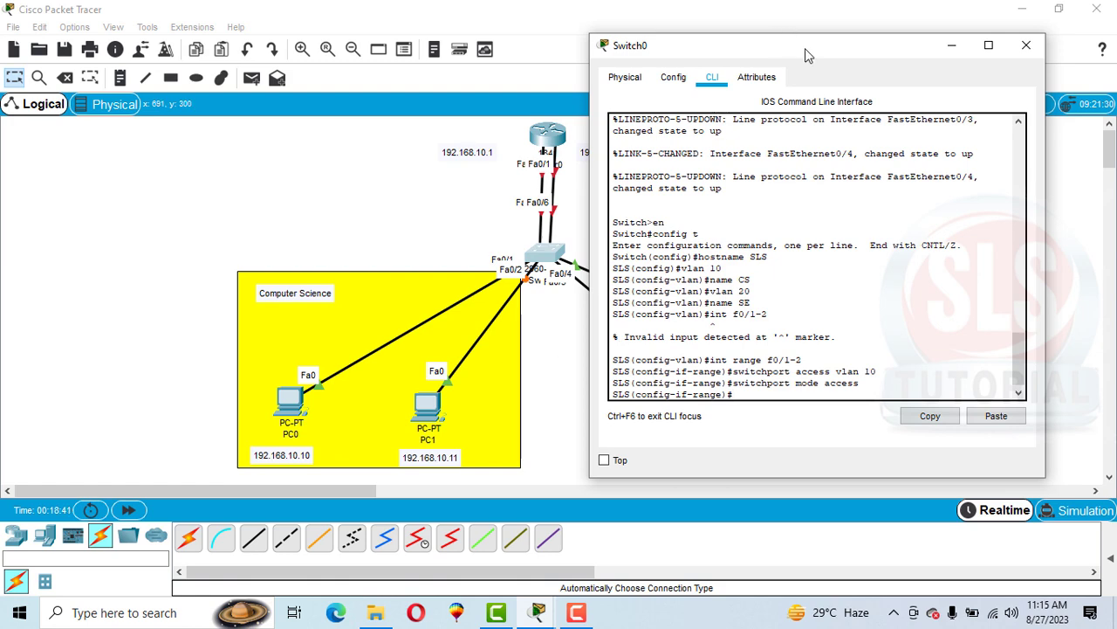
Step: Assign switch ports FastEthernet 0/3-4 to VLAN 20 and set them to access mode
{"action": "left_click_drag", "start_coordinate": [805, 54], "coordinate": [305, 54]}
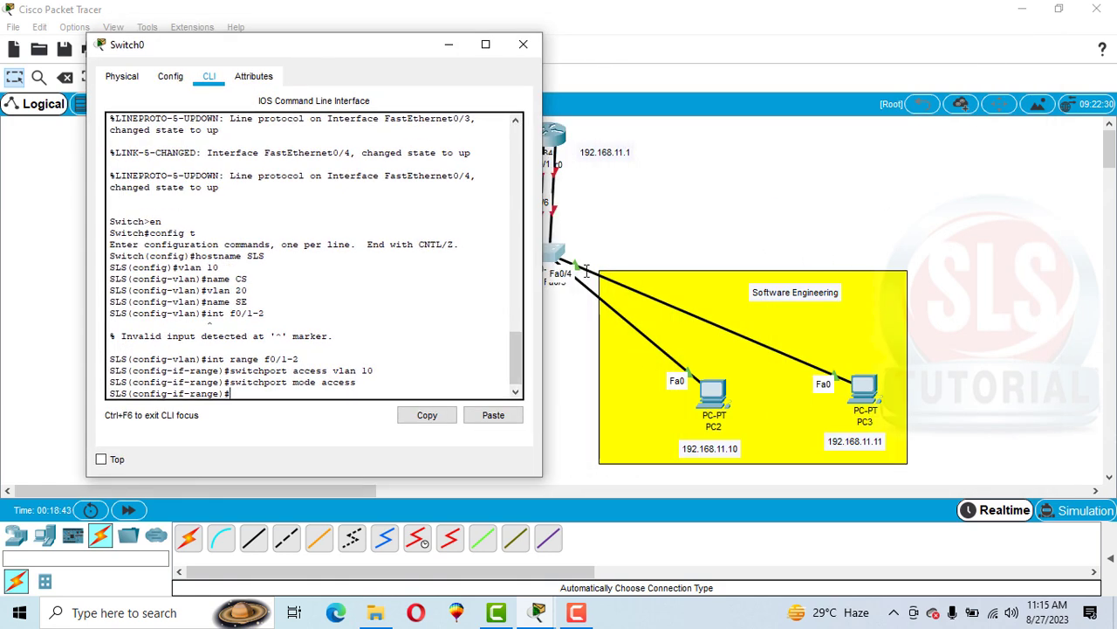
{"action": "type", "text": "int rangew"}
{"action": "key", "text": "BackSpace"}
{"action": "type", "text": "f0/3-4"}
{"action": "key", "text": "Return"}
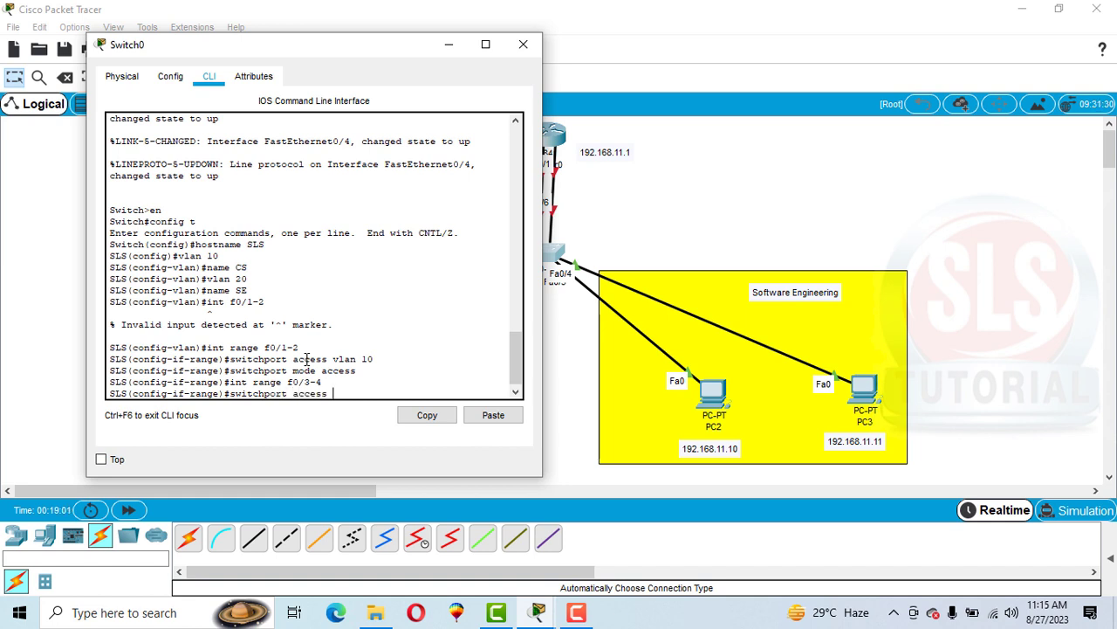
{"action": "type", "text": "vlan 20"}
{"action": "left_click_drag", "start_coordinate": [248, 291], "coordinate": [203, 280]}
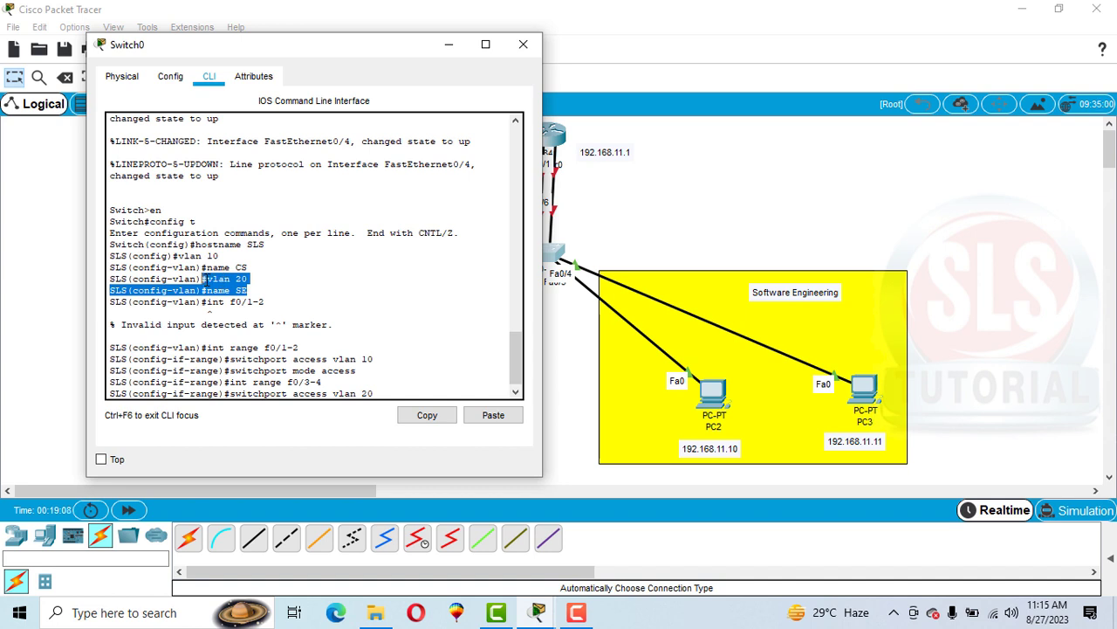
{"action": "left_click_drag", "start_coordinate": [375, 393], "coordinate": [345, 393]}
{"action": "left_click", "coordinate": [377, 393]}
{"action": "key", "text": "Return"}
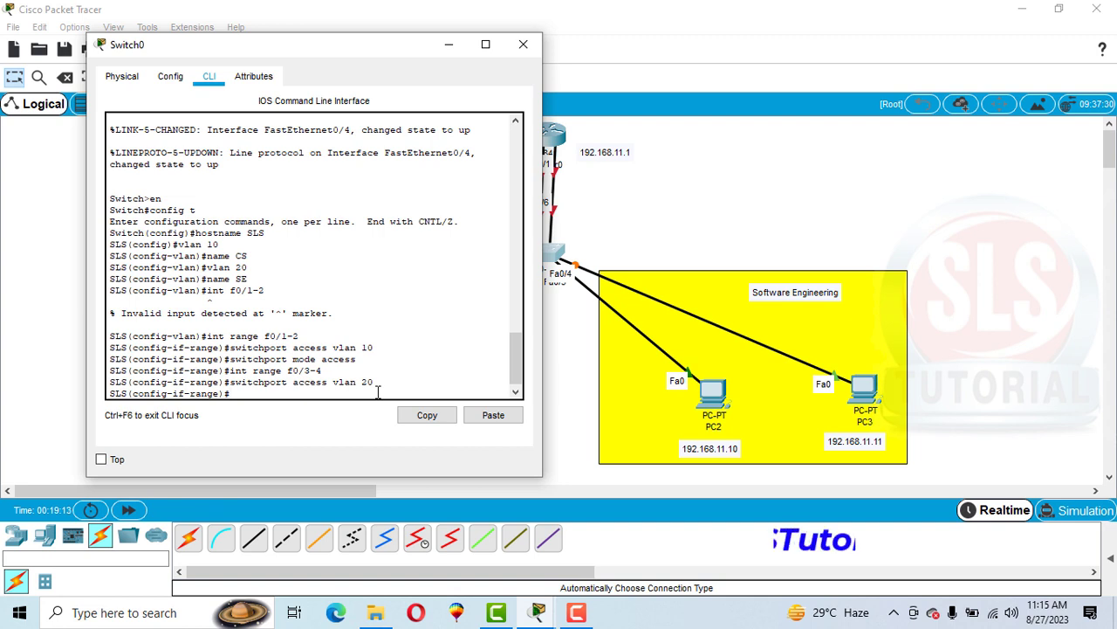
{"action": "type", "text": "switchport mode ac"}
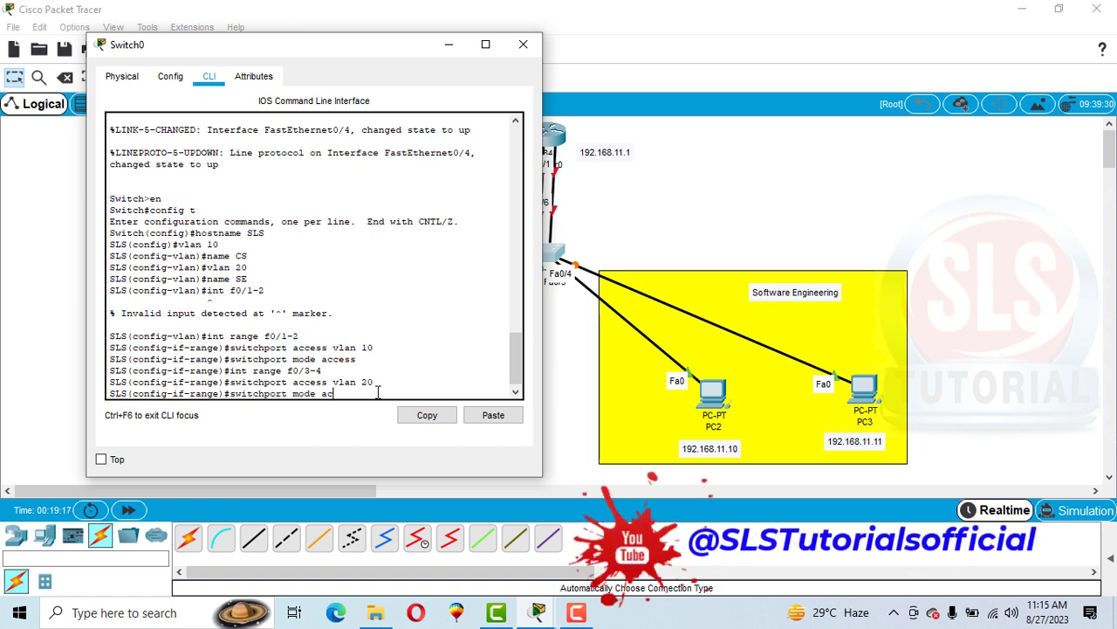
{"action": "type", "text": "ess"}
{"action": "key", "text": "Return"}
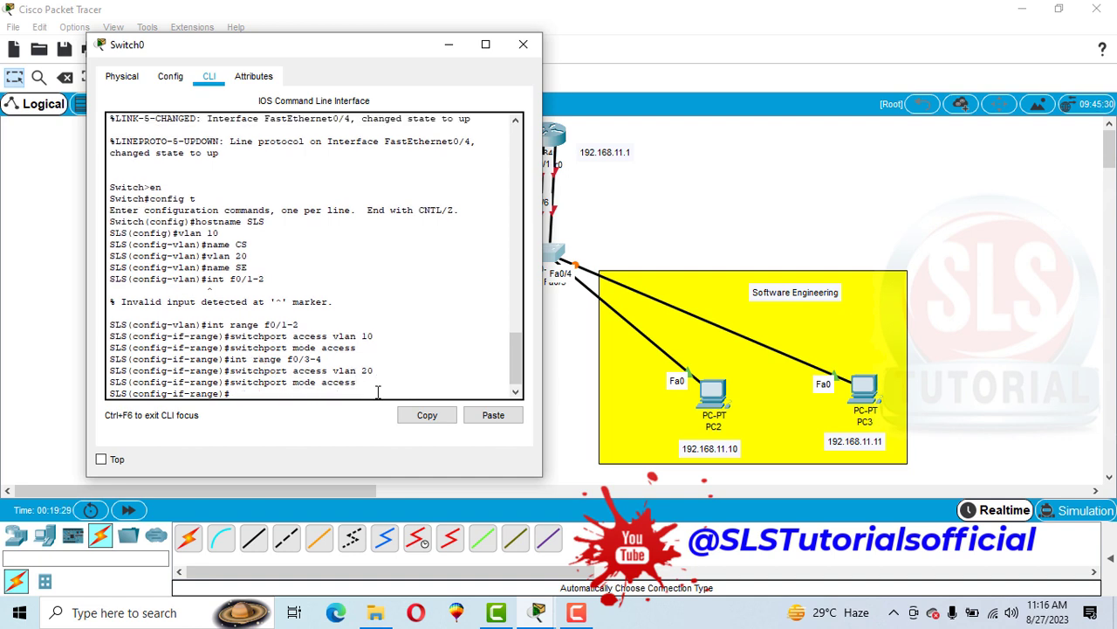
Step: End the switch configuration and examine the brief VLAN table for the ports assigned to VLANs 10 and 20
{"action": "type", "text": "end"}
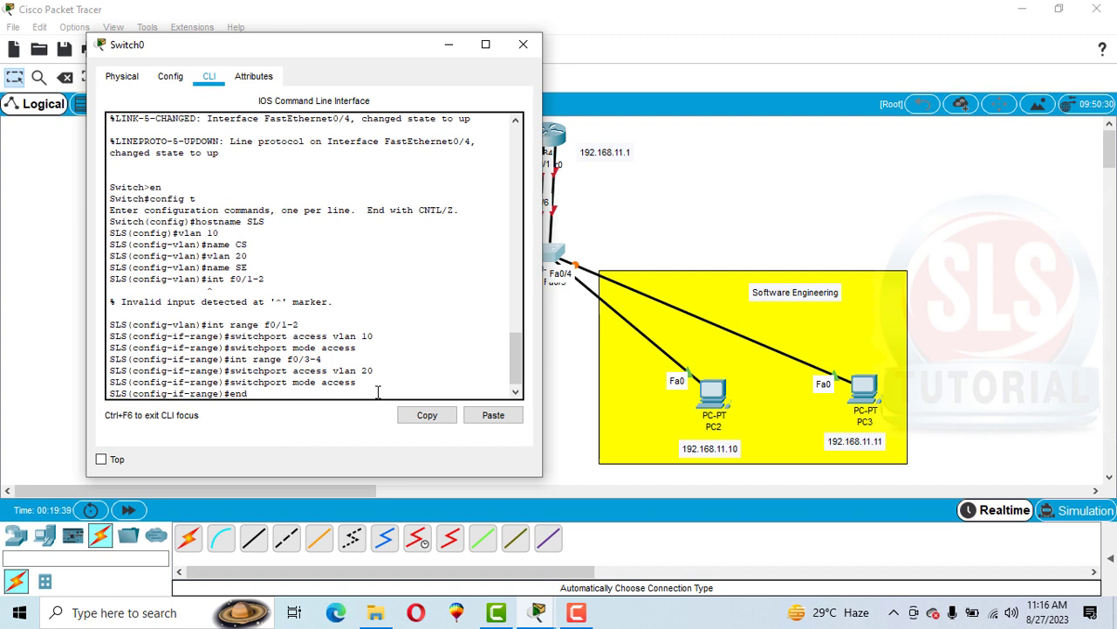
{"action": "key", "text": "Return"}
{"action": "key", "text": "Return"}
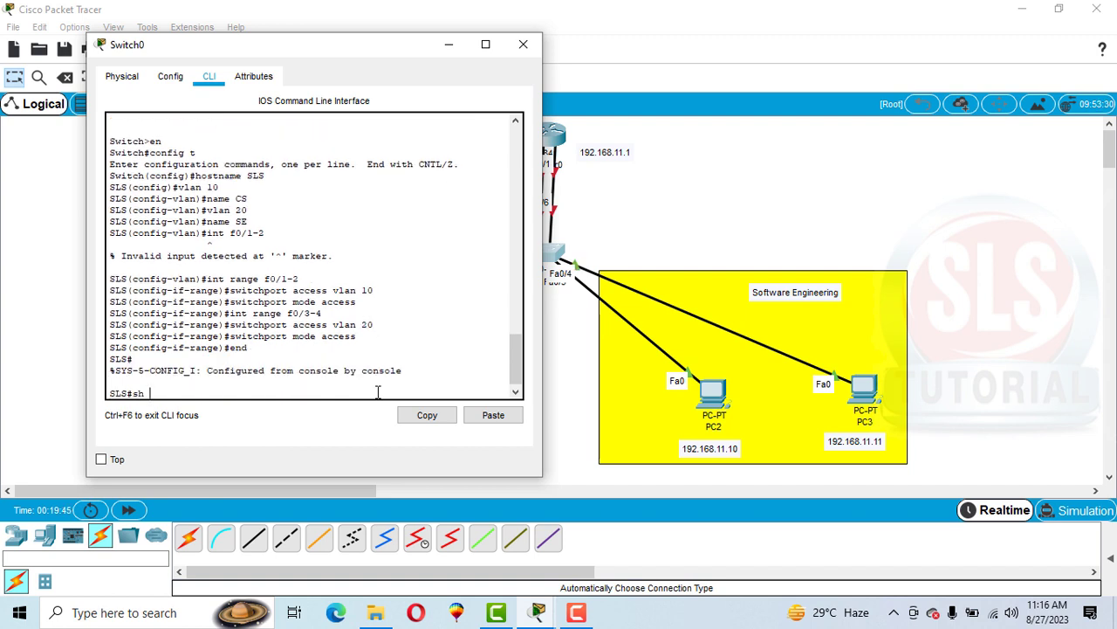
{"action": "type", "text": "sh vlan br"}
{"action": "key", "text": "Return"}
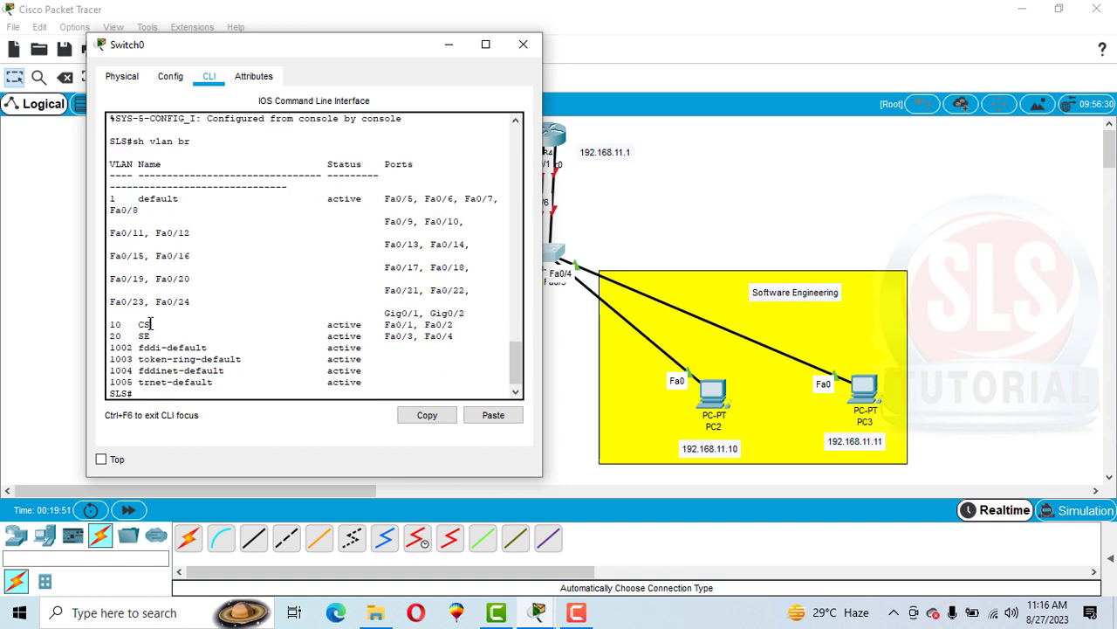
{"action": "left_click_drag", "start_coordinate": [122, 323], "coordinate": [110, 324]}
{"action": "left_click_drag", "start_coordinate": [384, 324], "coordinate": [464, 325]}
{"action": "left_click_drag", "start_coordinate": [150, 336], "coordinate": [109, 336]}
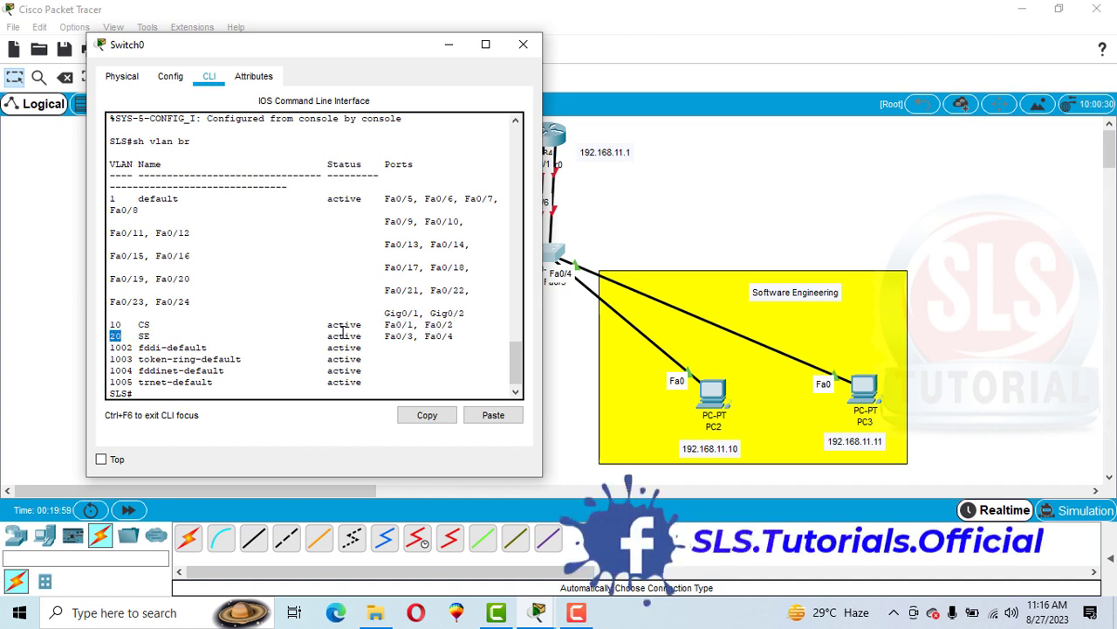
{"action": "left_click_drag", "start_coordinate": [385, 336], "coordinate": [460, 340]}
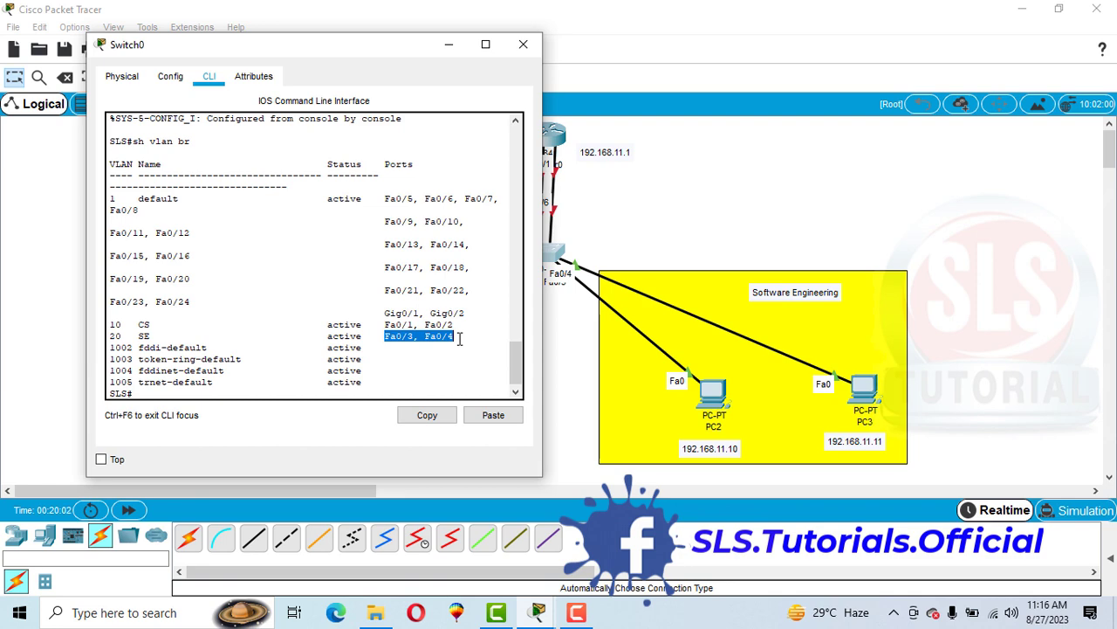
{"action": "left_click", "coordinate": [523, 44]}
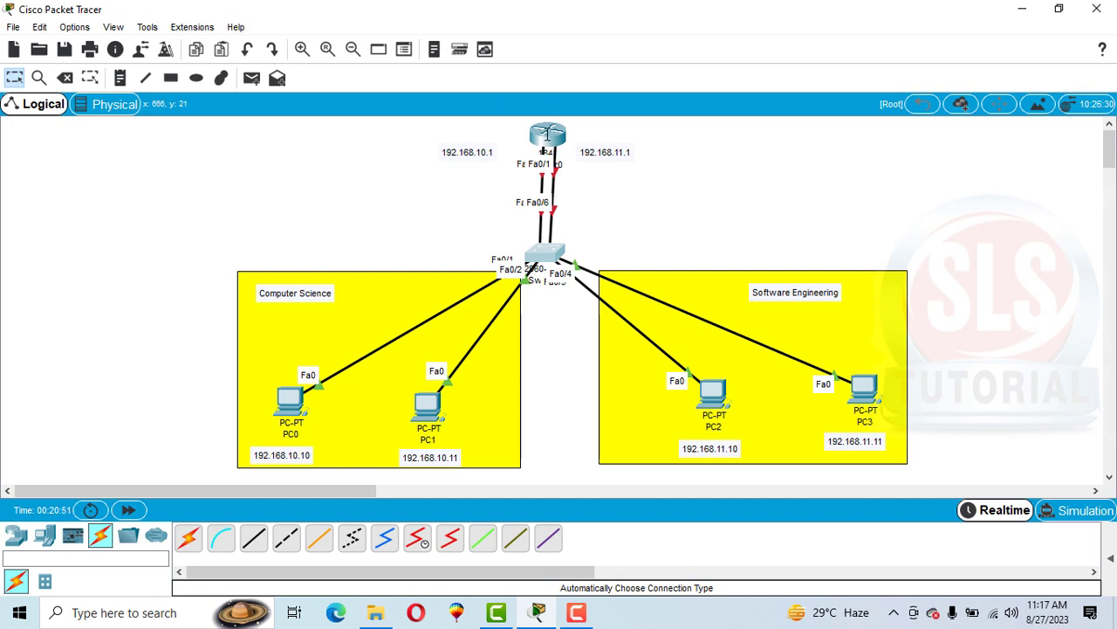
Step: Open the router's command line and decline the initial configuration dialog
{"action": "left_click", "coordinate": [543, 131]}
{"action": "left_click", "coordinate": [452, 108]}
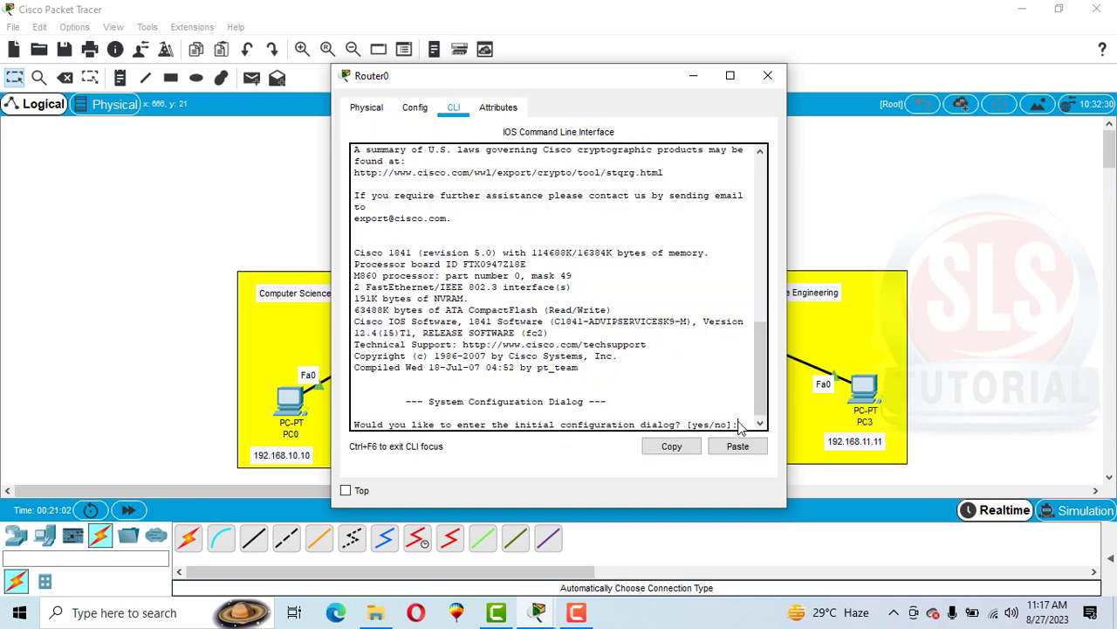
{"action": "type", "text": "n"}
{"action": "key", "text": "Return"}
{"action": "key", "text": "Return"}
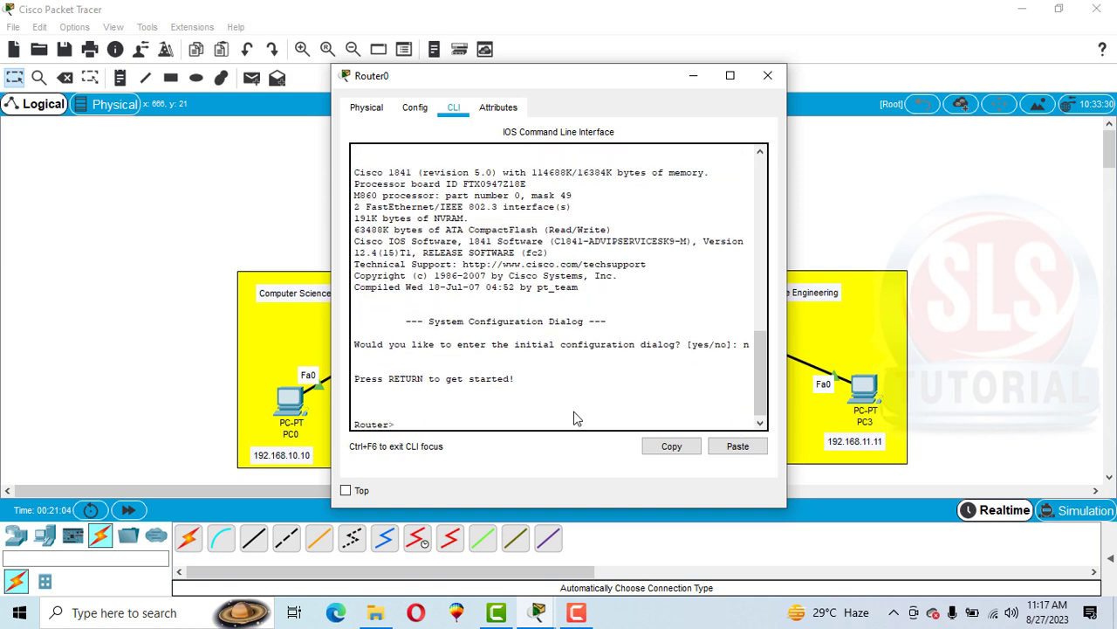
Step: Enter global configuration mode on the router and set its hostname to R1
{"action": "type", "text": "en"}
{"action": "key", "text": "Return"}
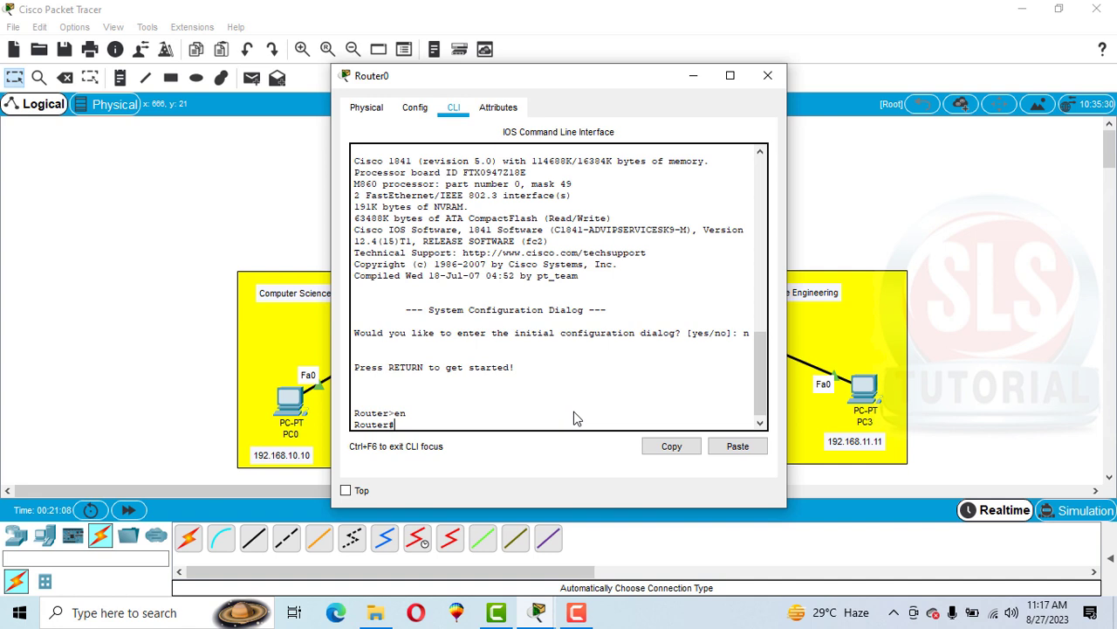
{"action": "type", "text": "config t"}
{"action": "key", "text": "Return"}
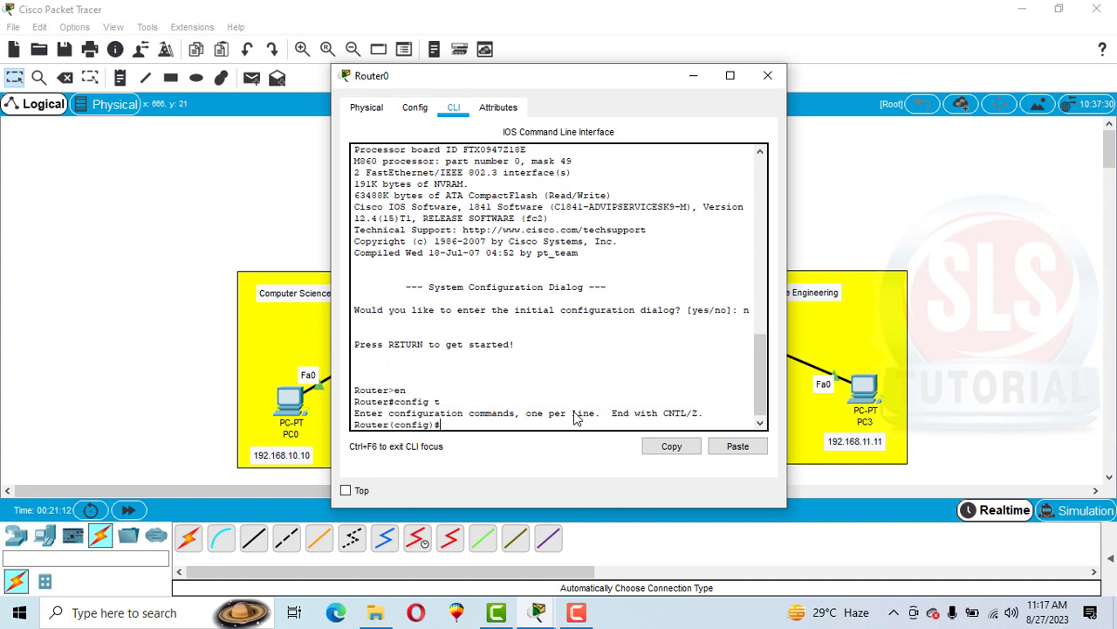
{"action": "type", "text": "hostname R1"}
{"action": "key", "text": "Return"}
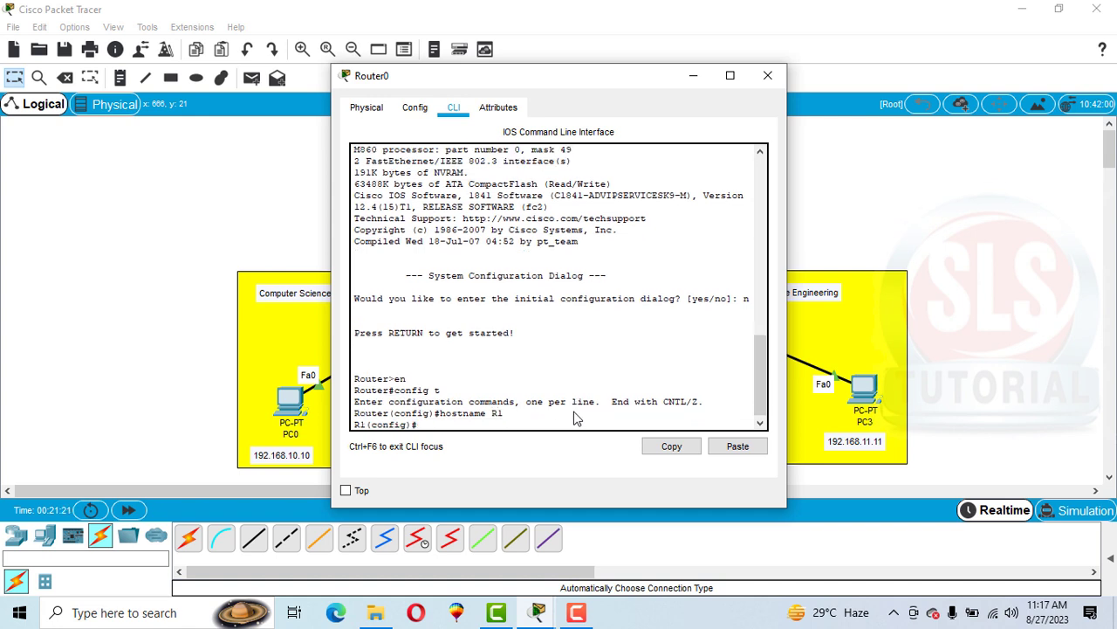
{"action": "double_click", "coordinate": [356, 425]}
{"action": "left_click_drag", "start_coordinate": [354, 413], "coordinate": [389, 414]}
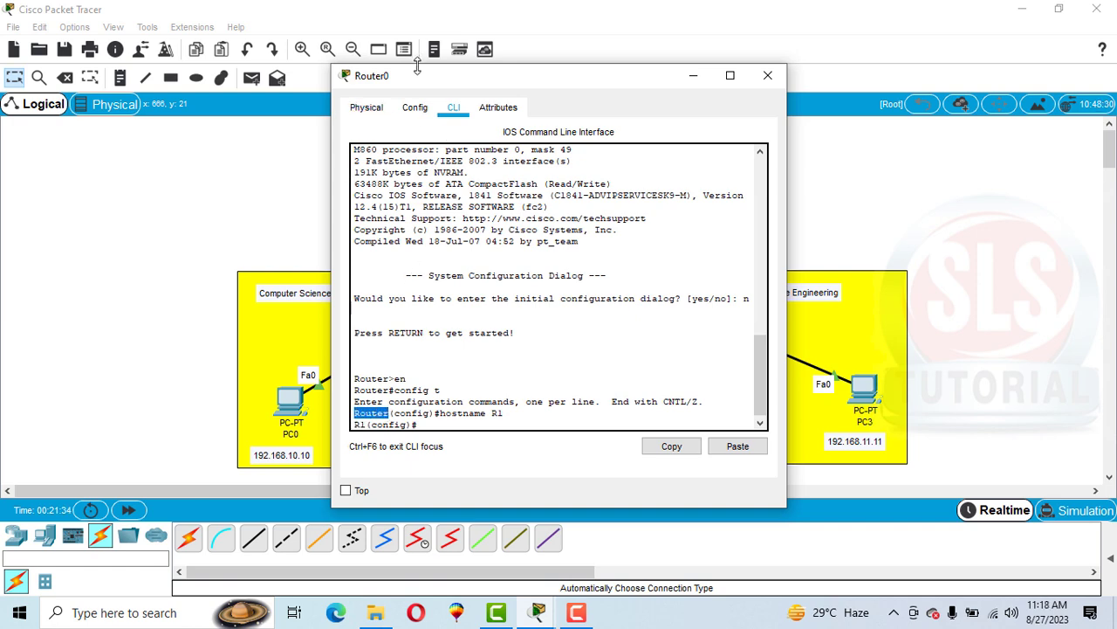
Step: Detach the router end of the first router-to-switch cable and reconnect it to the router's FastEthernet0/0 port
{"action": "left_click_drag", "start_coordinate": [427, 83], "coordinate": [726, 75]}
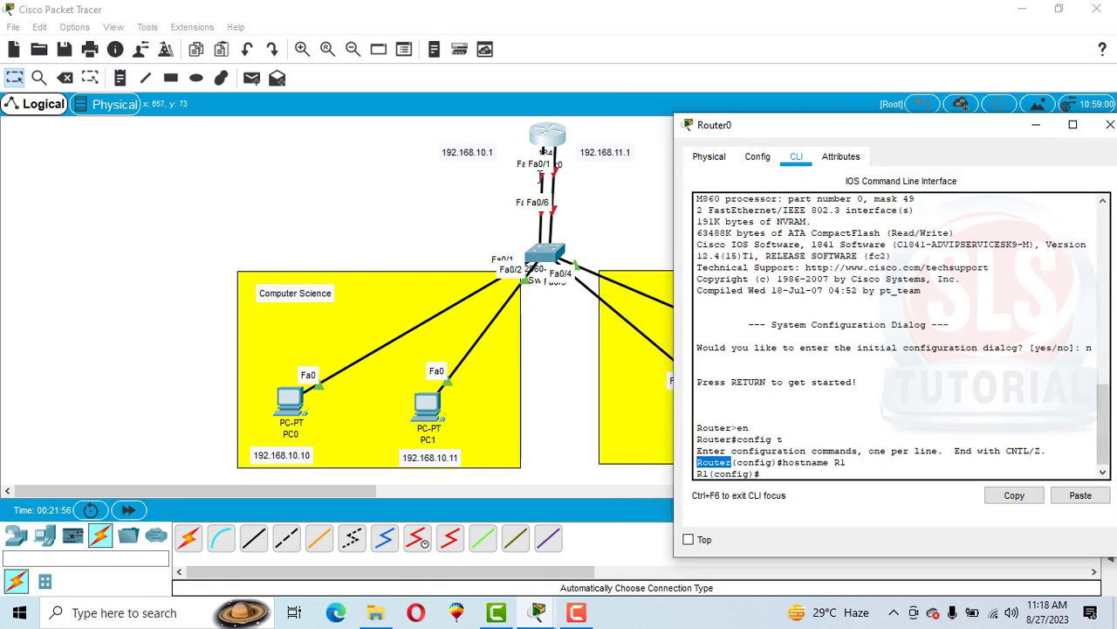
{"action": "left_click", "coordinate": [541, 181]}
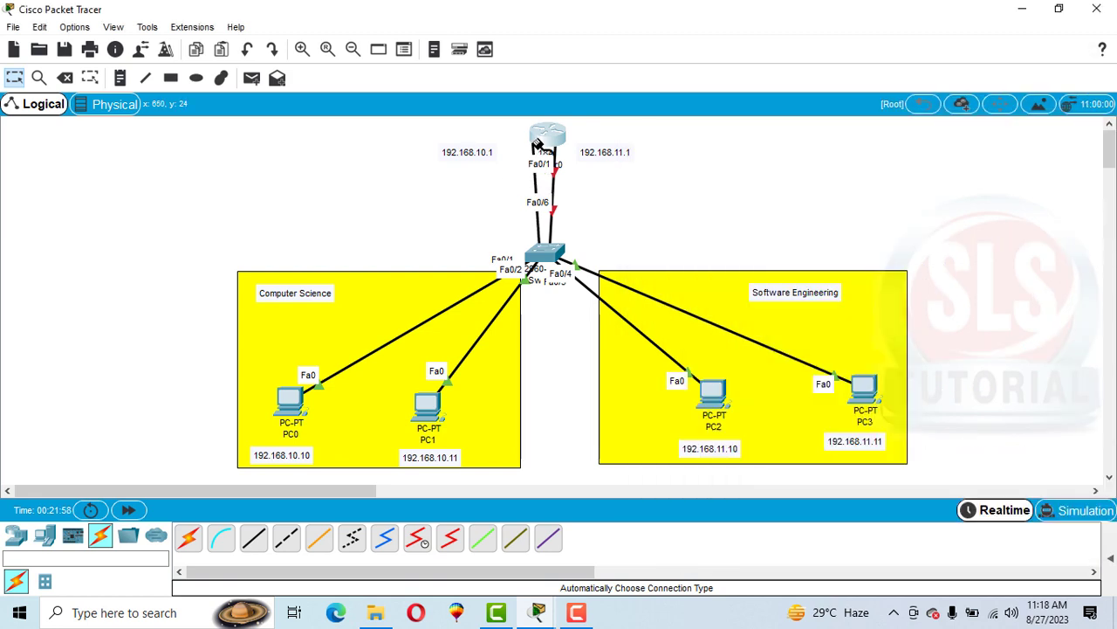
{"action": "left_click", "coordinate": [541, 139]}
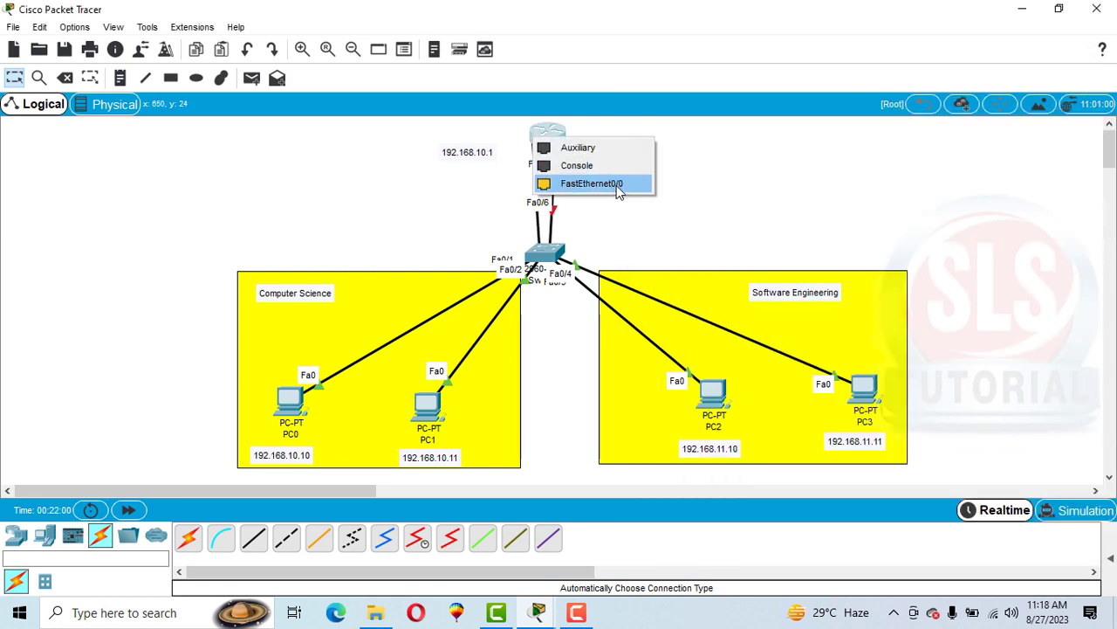
{"action": "left_click", "coordinate": [591, 185]}
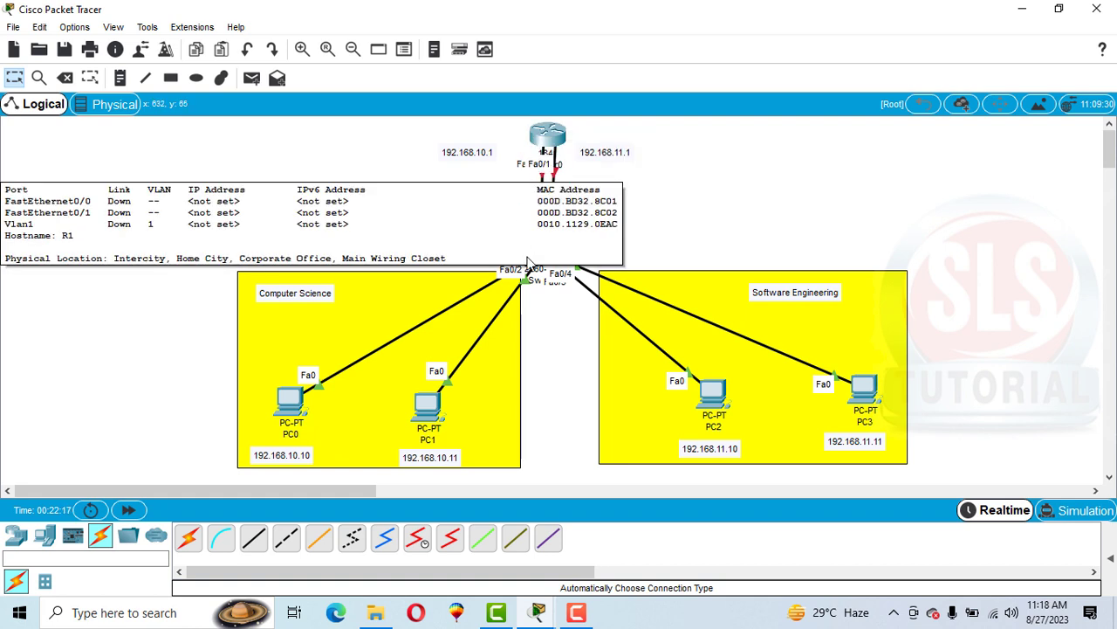
Step: Assign IP address 192.168.10.1 with subnet mask 255.255.255.0 to the router's FastEthernet0/0 interface from its command line
{"action": "left_click", "coordinate": [543, 137]}
{"action": "left_click", "coordinate": [790, 476]}
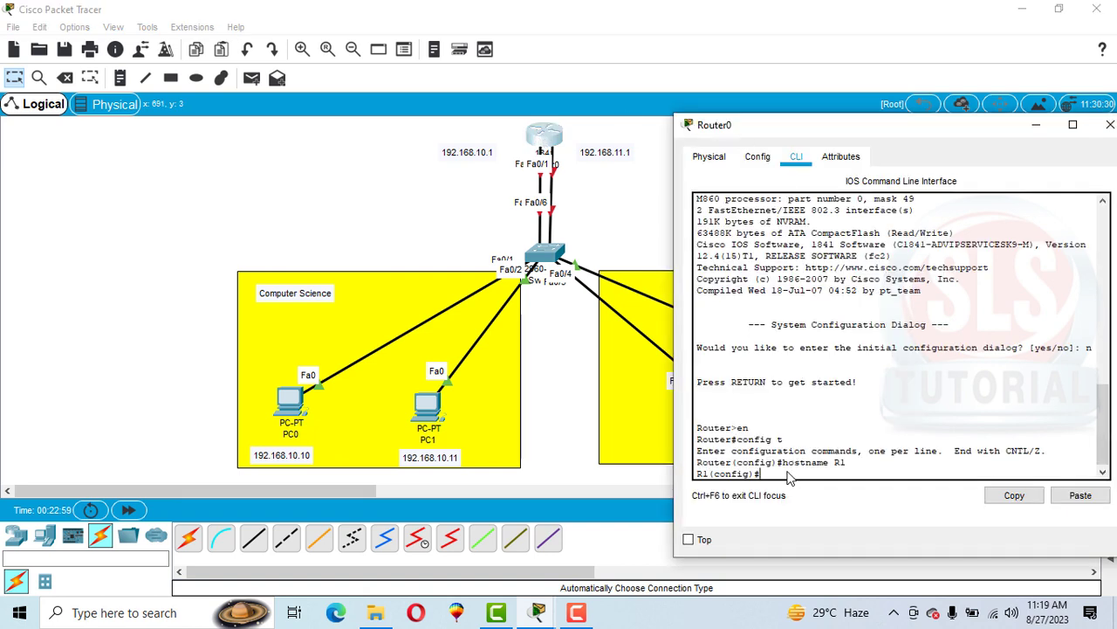
{"action": "type", "text": "int f0/0"}
{"action": "key", "text": "Return"}
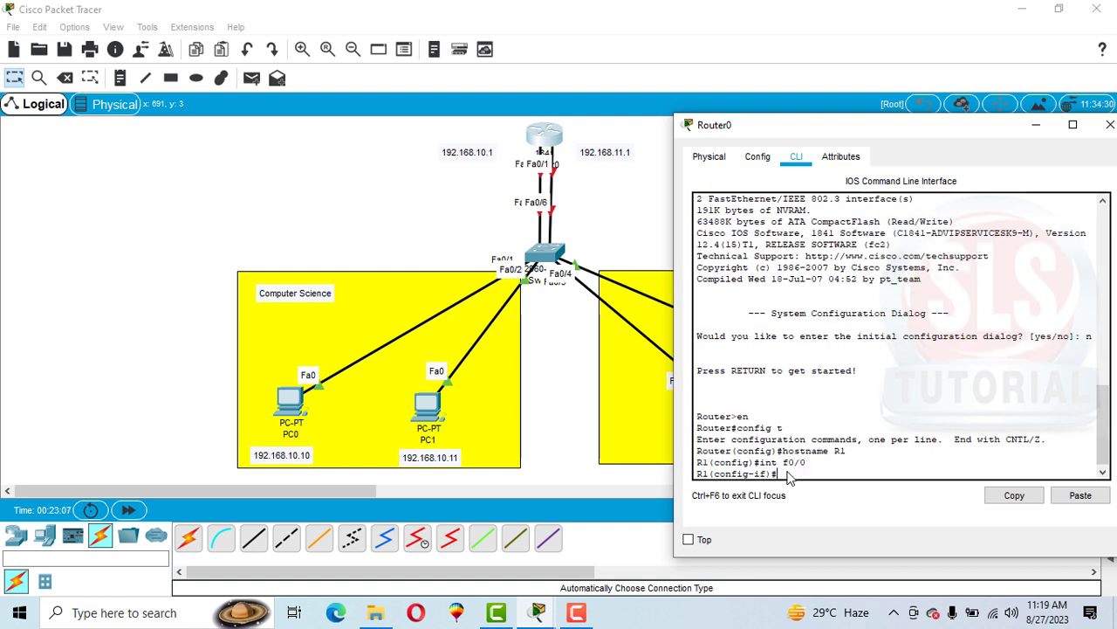
{"action": "type", "text": "ip a"}
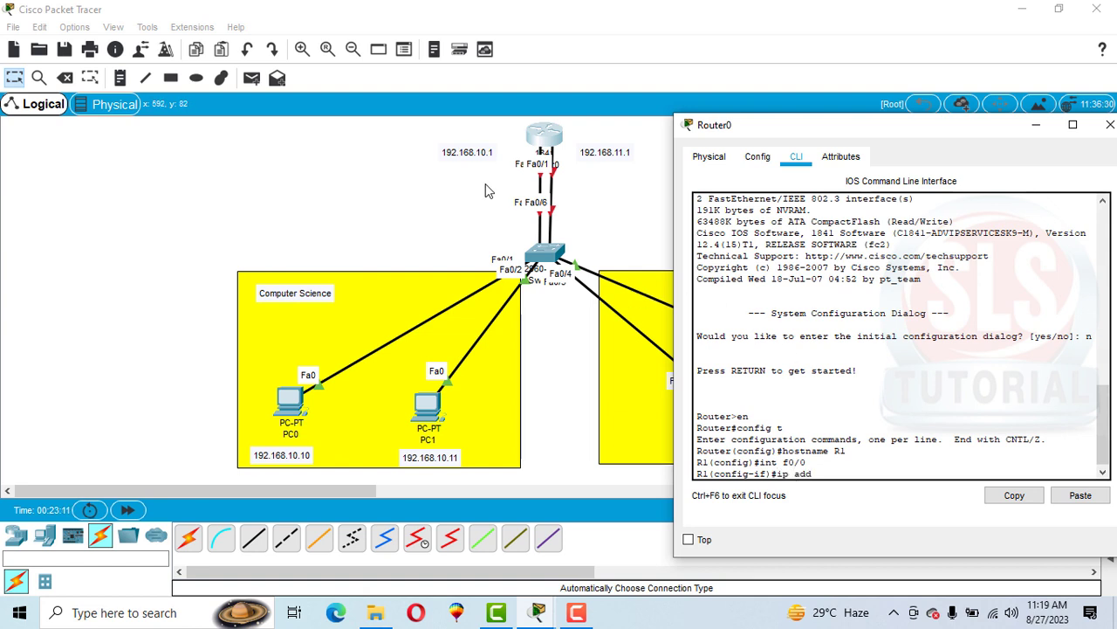
{"action": "type", "text": "dd "}
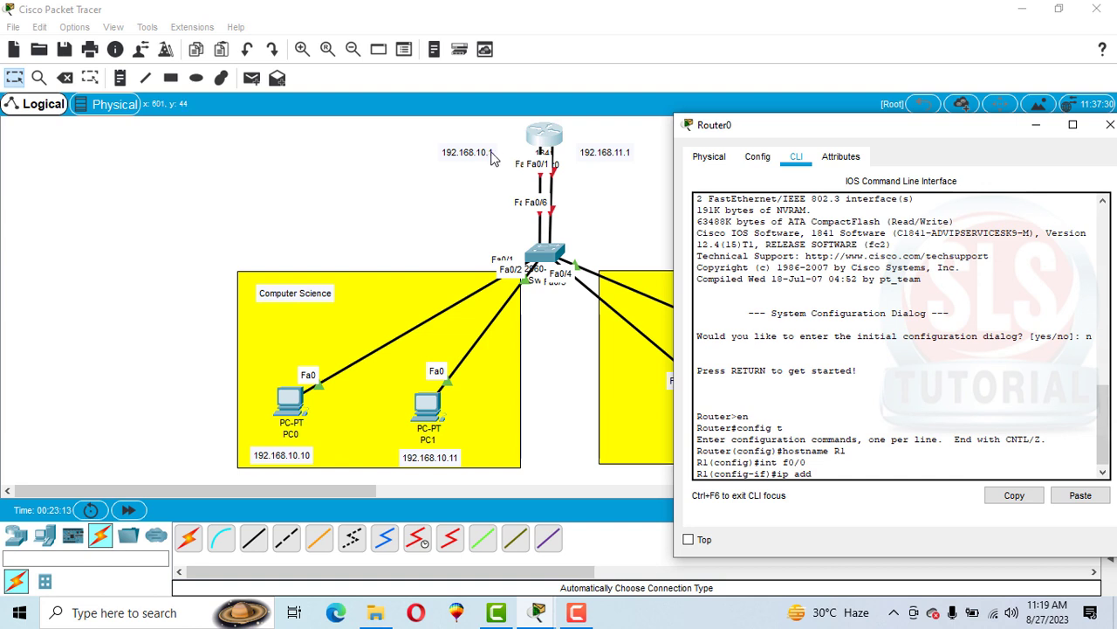
{"action": "type", "text": "192.168.10.1 25"}
{"action": "type", "text": "5."}
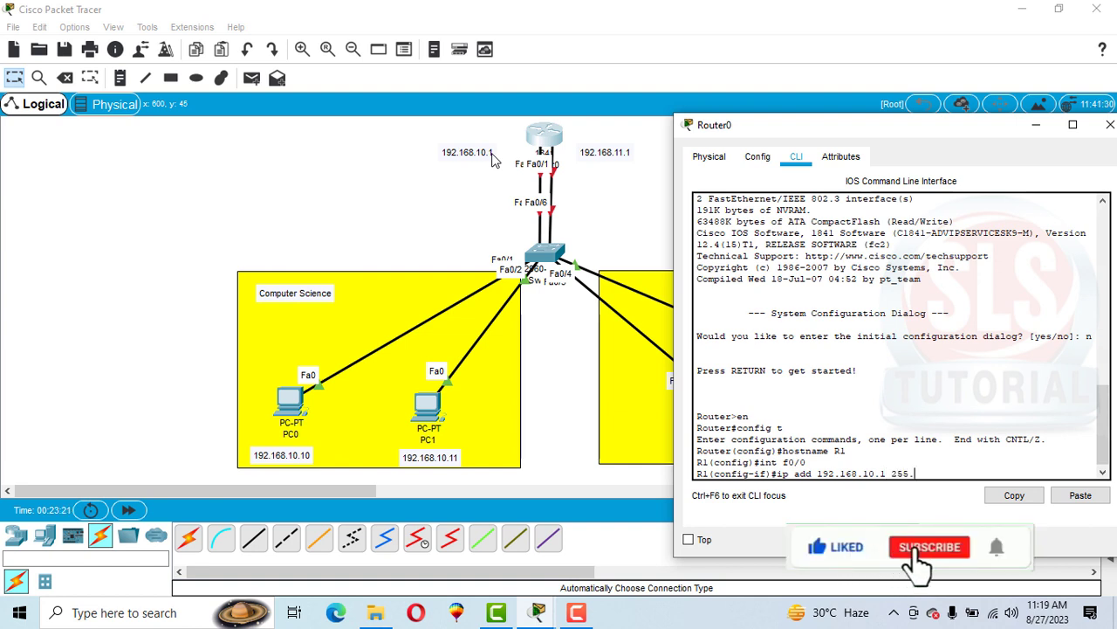
{"action": "type", "text": "255.255.0"}
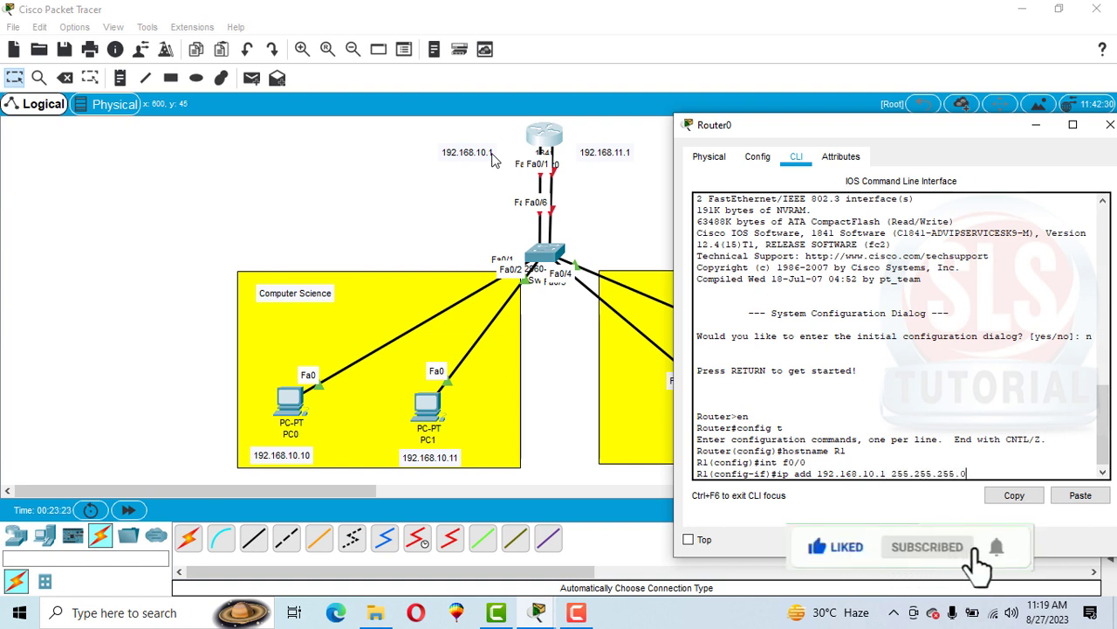
{"action": "key", "text": "Return"}
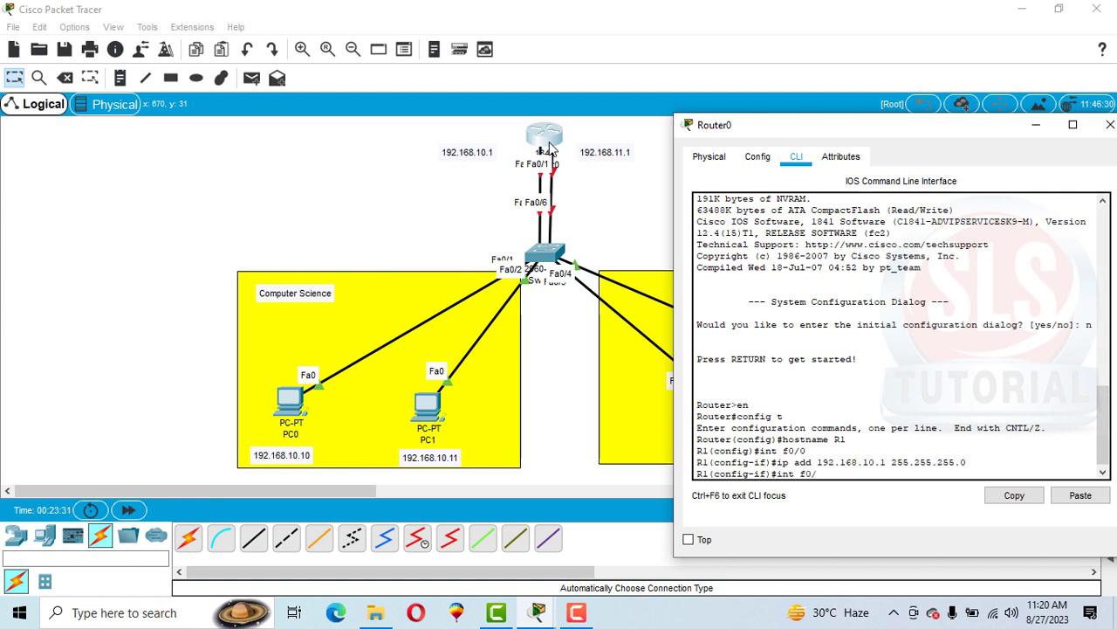
Step: Assign 192.168.11.1 with mask 255.255.255.0 to the router's FastEthernet0/1 interface and bring the interface up
{"action": "type", "text": "1"}
{"action": "key", "text": "Return"}
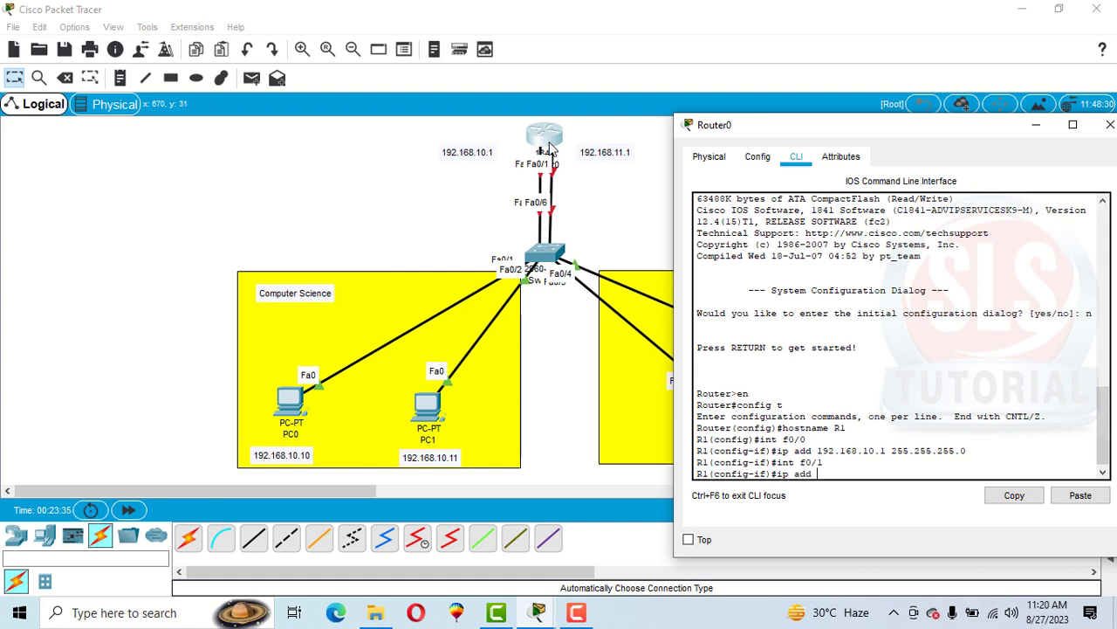
{"action": "type", "text": "ip add 192.168.11.1"}
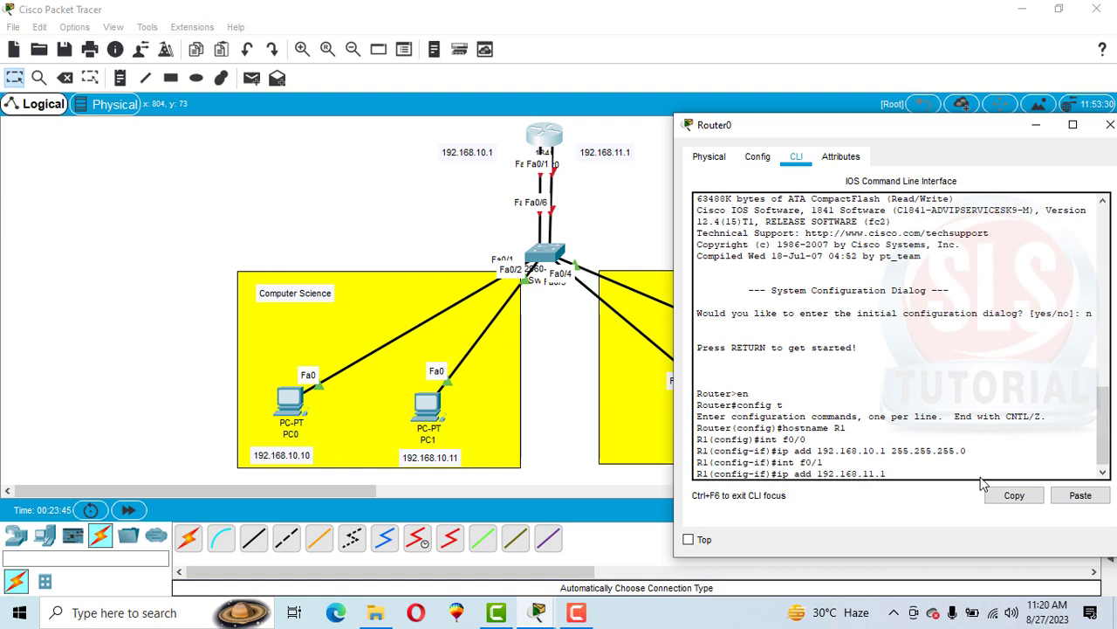
{"action": "type", "text": "255.255.255.0"}
{"action": "key", "text": "Return"}
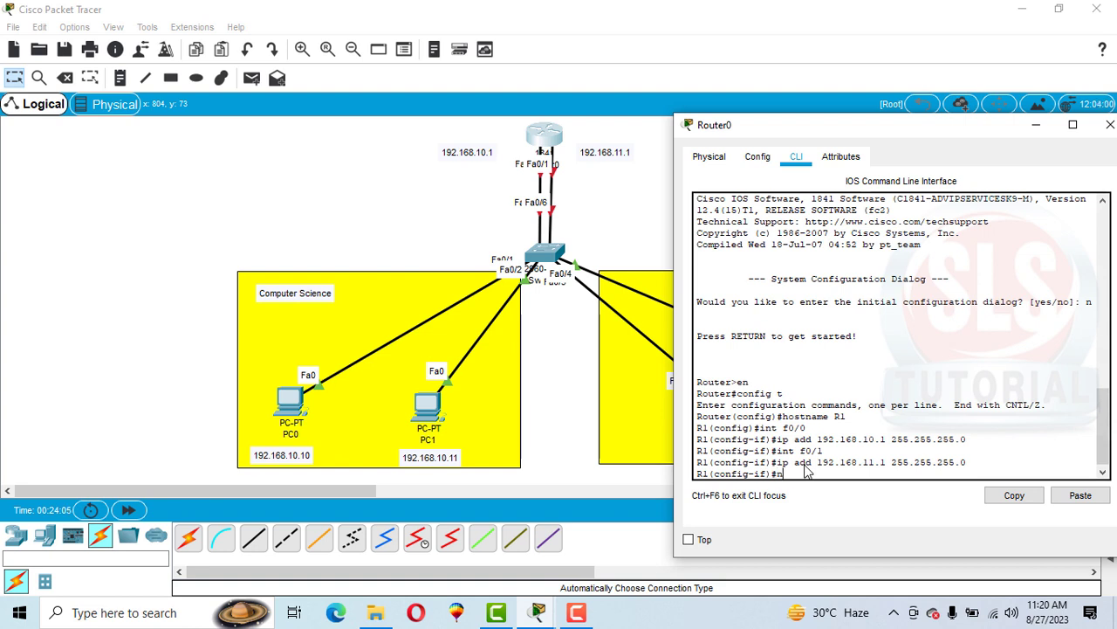
{"action": "type", "text": "no sh"}
{"action": "key", "text": "Return"}
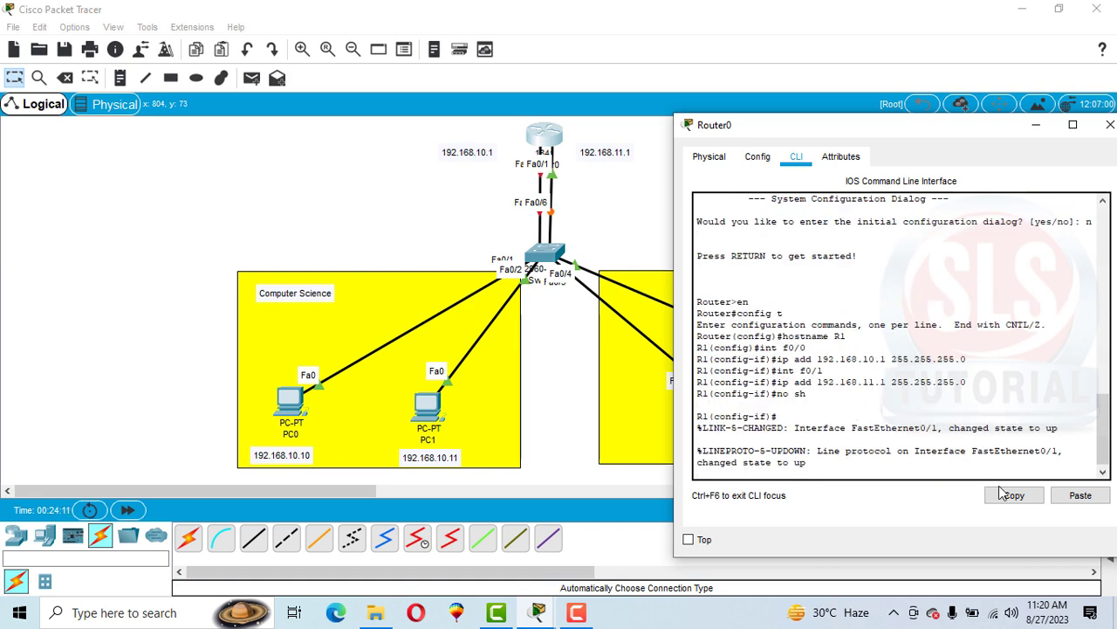
{"action": "key", "text": "Return"}
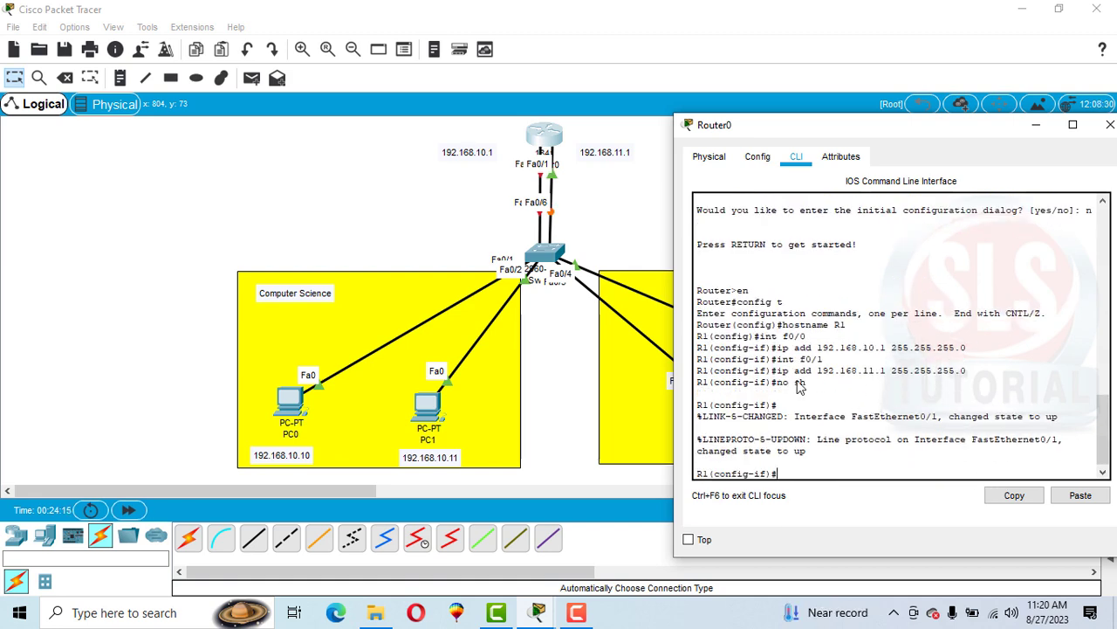
Step: Turn on the port status of the router's FastEthernet0/0 interface in its configuration settings
{"action": "left_click_drag", "start_coordinate": [807, 389], "coordinate": [776, 387]}
{"action": "left_click_drag", "start_coordinate": [826, 365], "coordinate": [788, 367]}
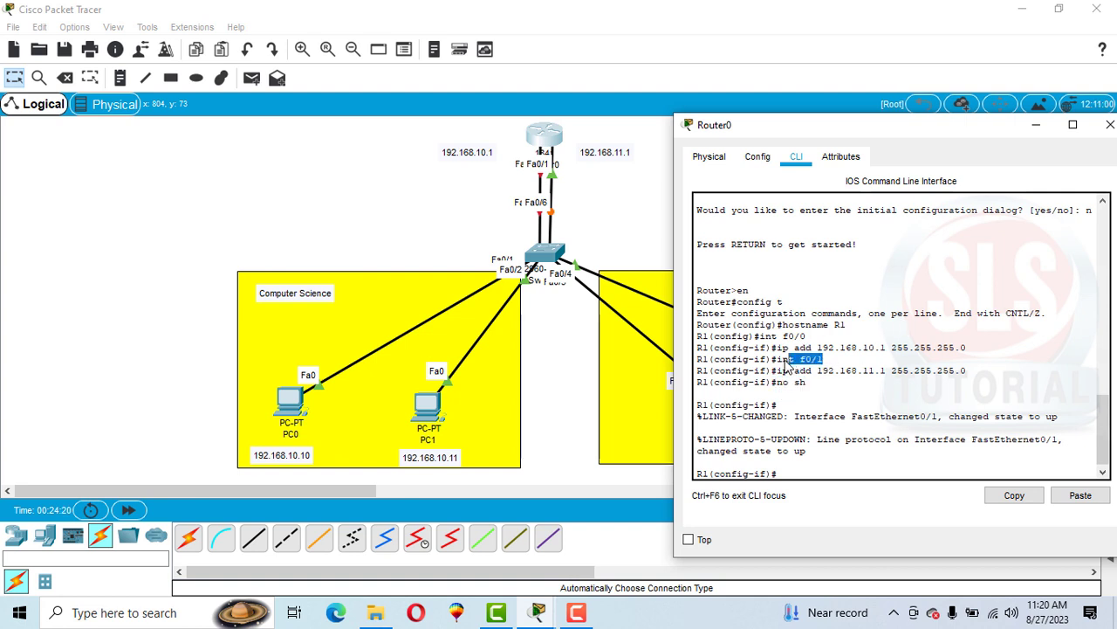
{"action": "left_click", "coordinate": [930, 347]}
{"action": "left_click_drag", "start_coordinate": [967, 350], "coordinate": [694, 339]}
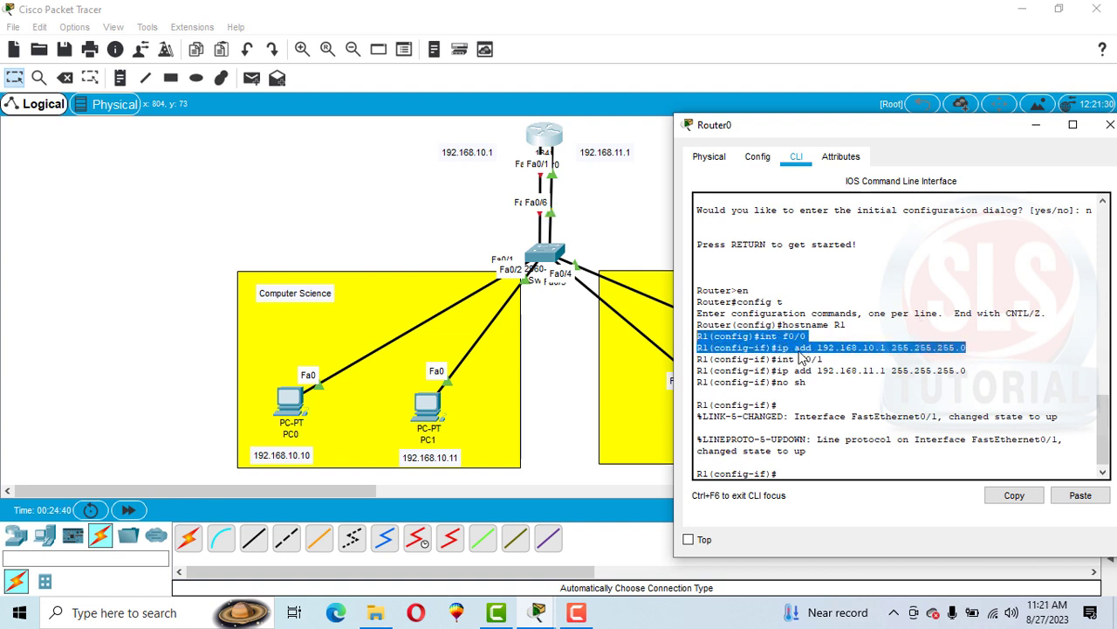
{"action": "left_click", "coordinate": [756, 159]}
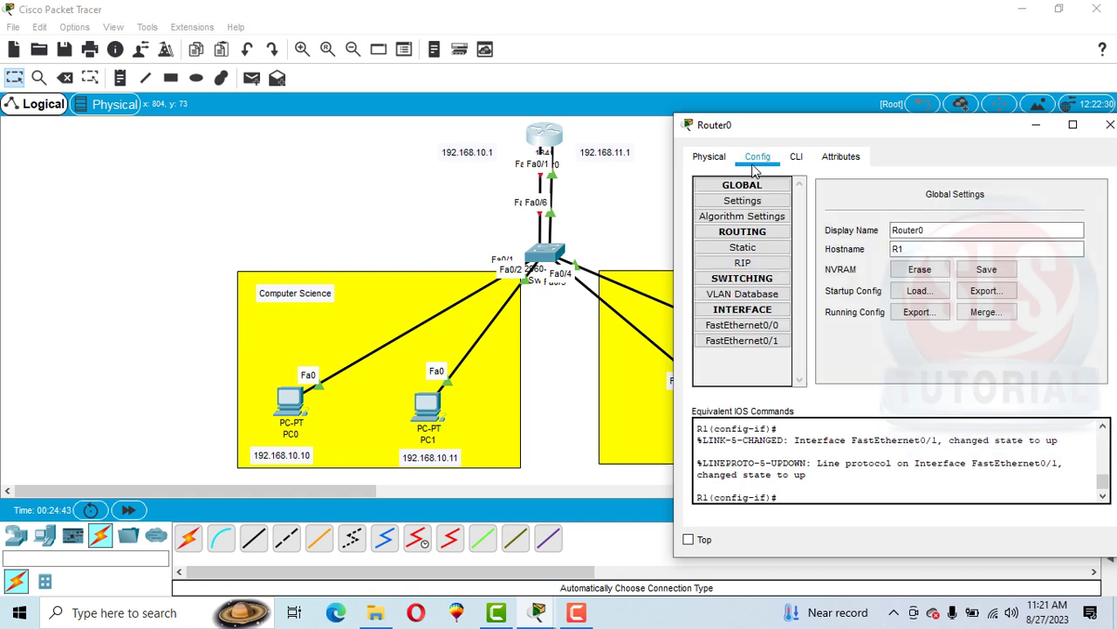
{"action": "left_click", "coordinate": [762, 326]}
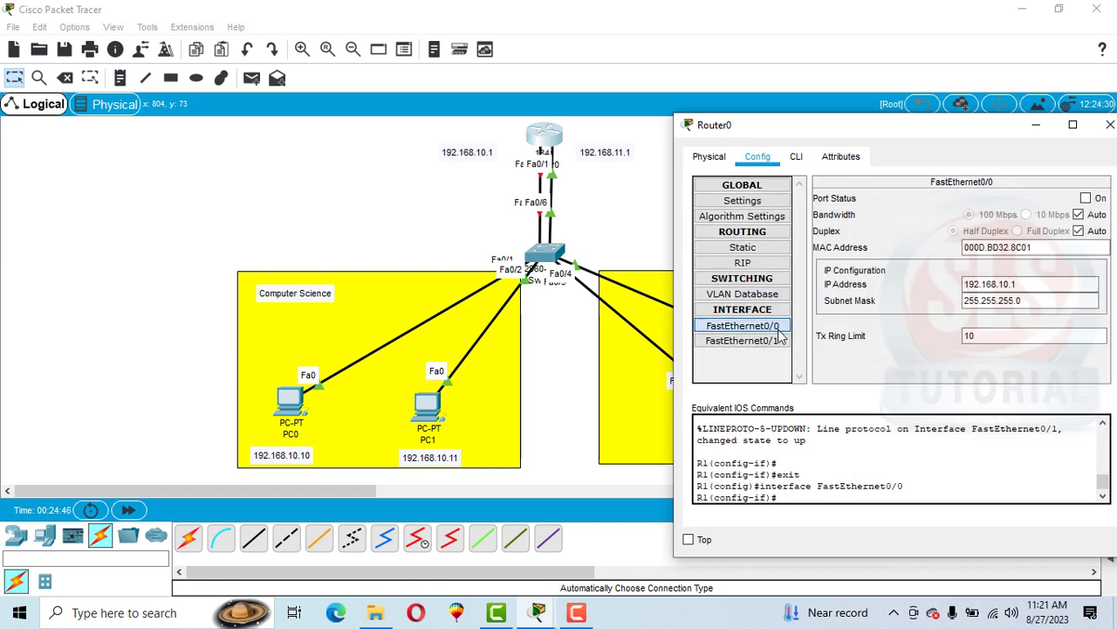
{"action": "left_click_drag", "start_coordinate": [838, 131], "coordinate": [702, 122]}
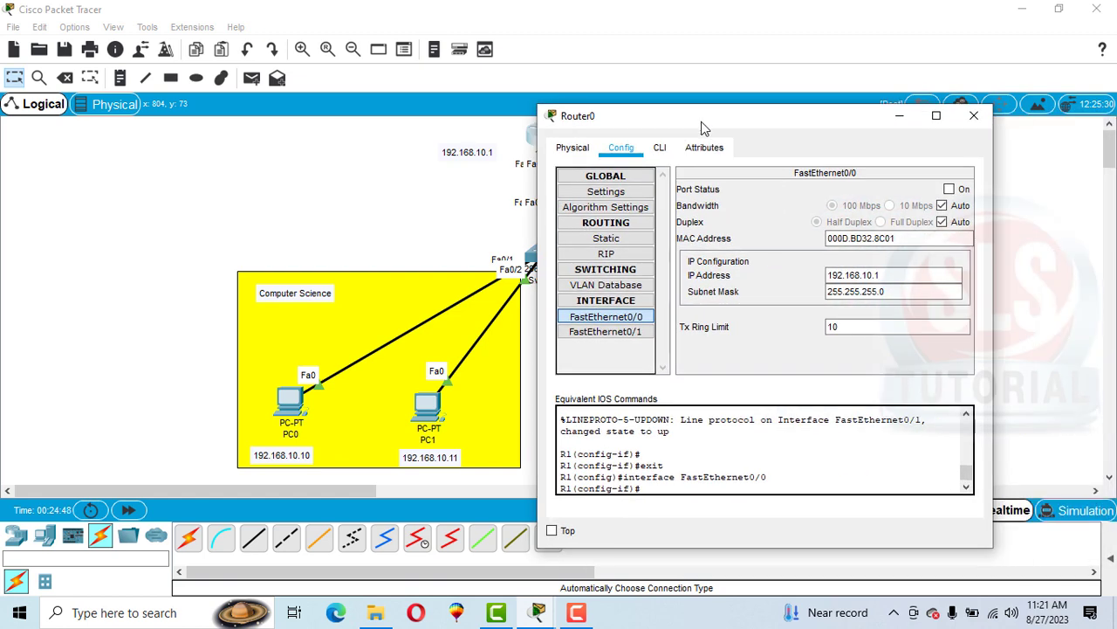
{"action": "left_click", "coordinate": [949, 189]}
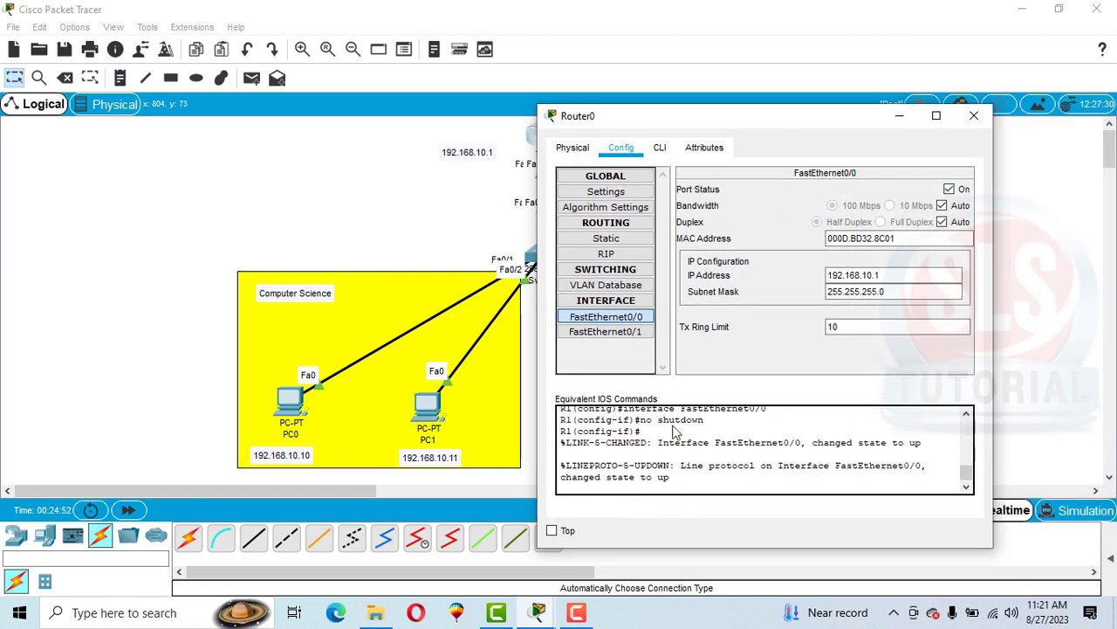
{"action": "left_click_drag", "start_coordinate": [704, 421], "coordinate": [640, 422]}
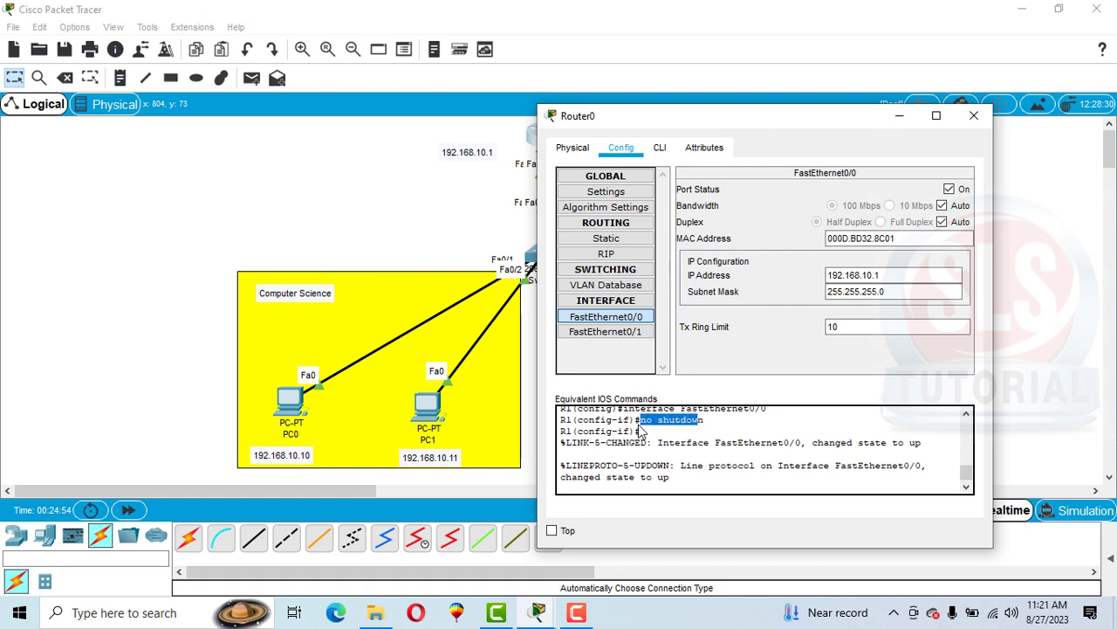
{"action": "left_click", "coordinate": [639, 431]}
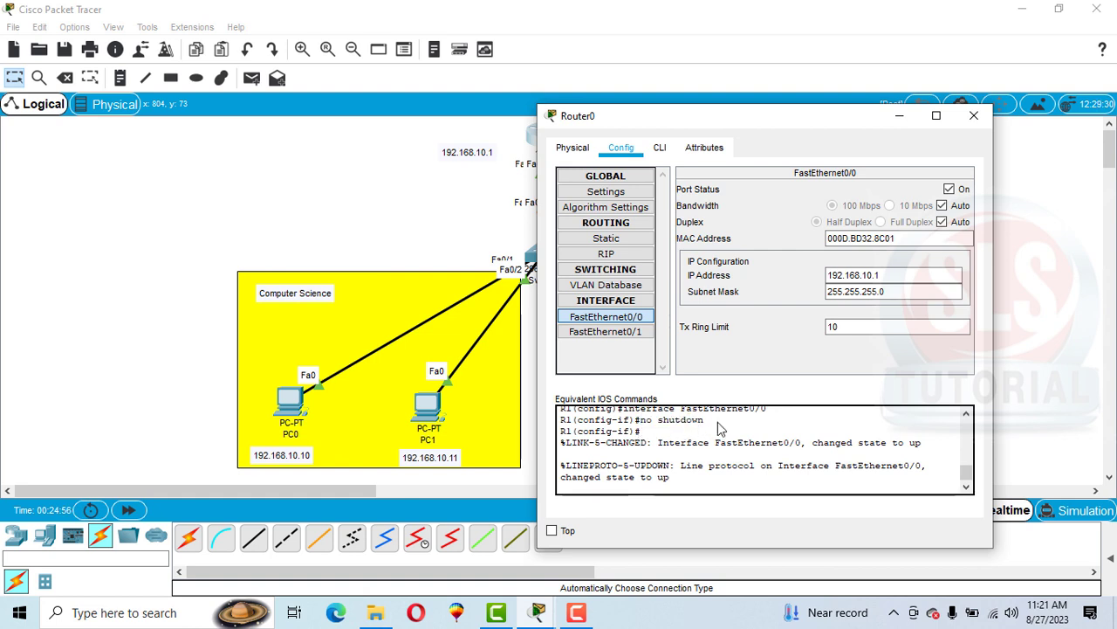
Step: Review the IP address and subnet mask configured on the router's FastEthernet0/0 and FastEthernet0/1 interfaces
{"action": "left_click", "coordinate": [660, 151]}
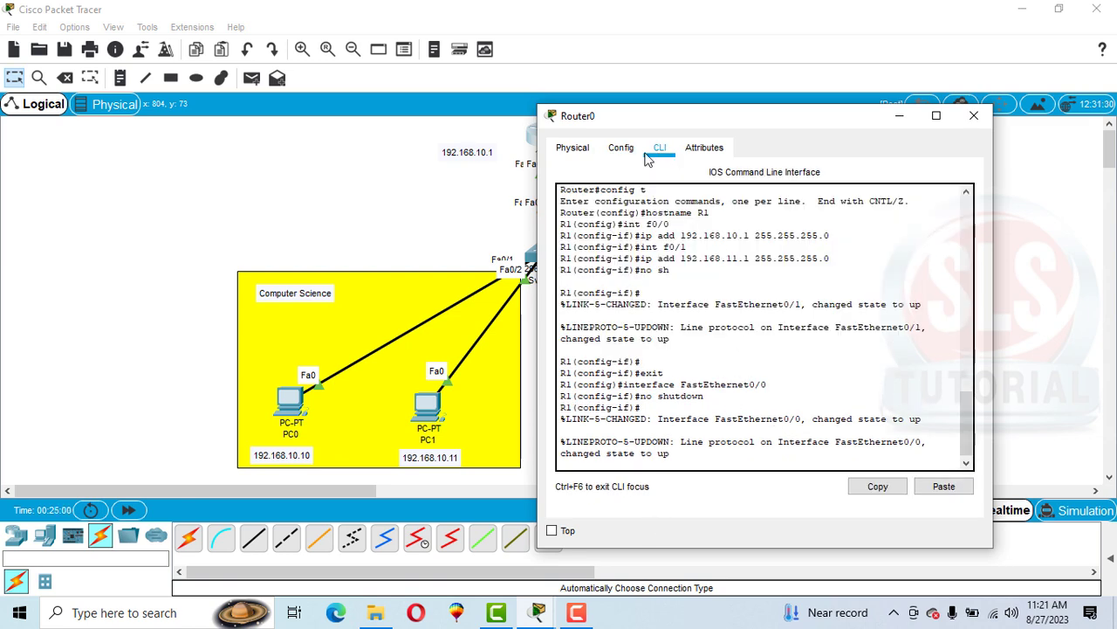
{"action": "left_click", "coordinate": [621, 151]}
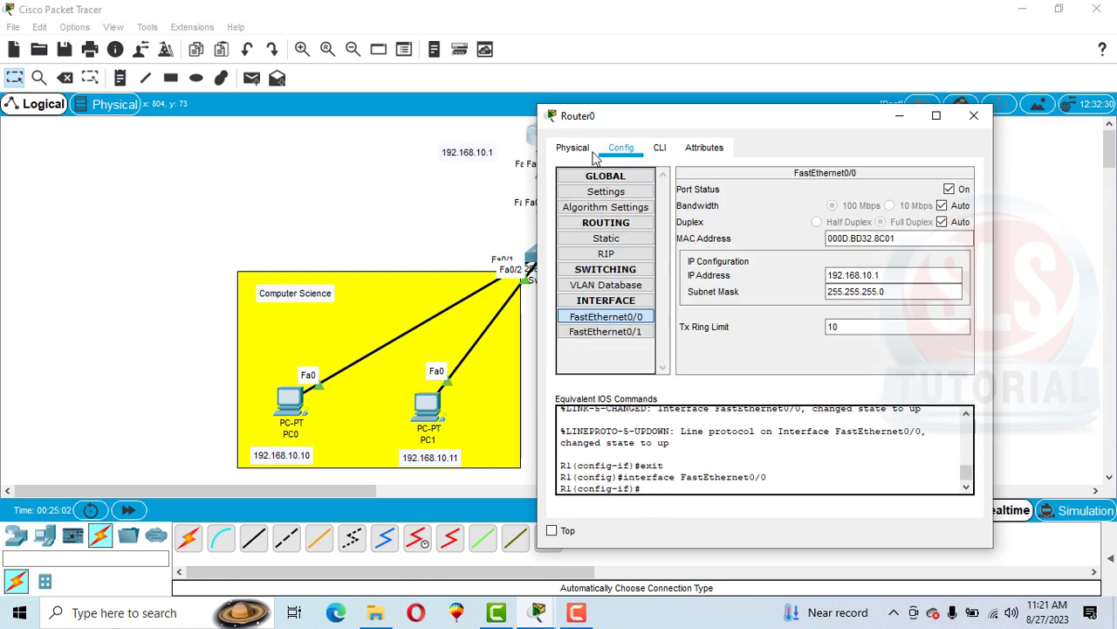
{"action": "left_click_drag", "start_coordinate": [897, 281], "coordinate": [828, 278]}
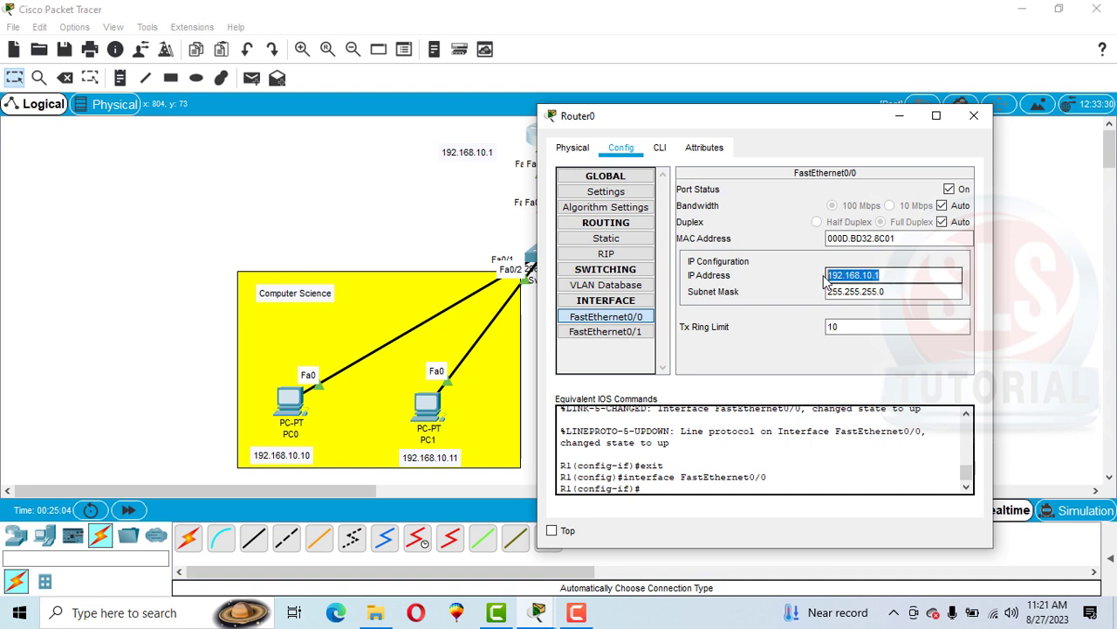
{"action": "left_click_drag", "start_coordinate": [890, 292], "coordinate": [828, 298]}
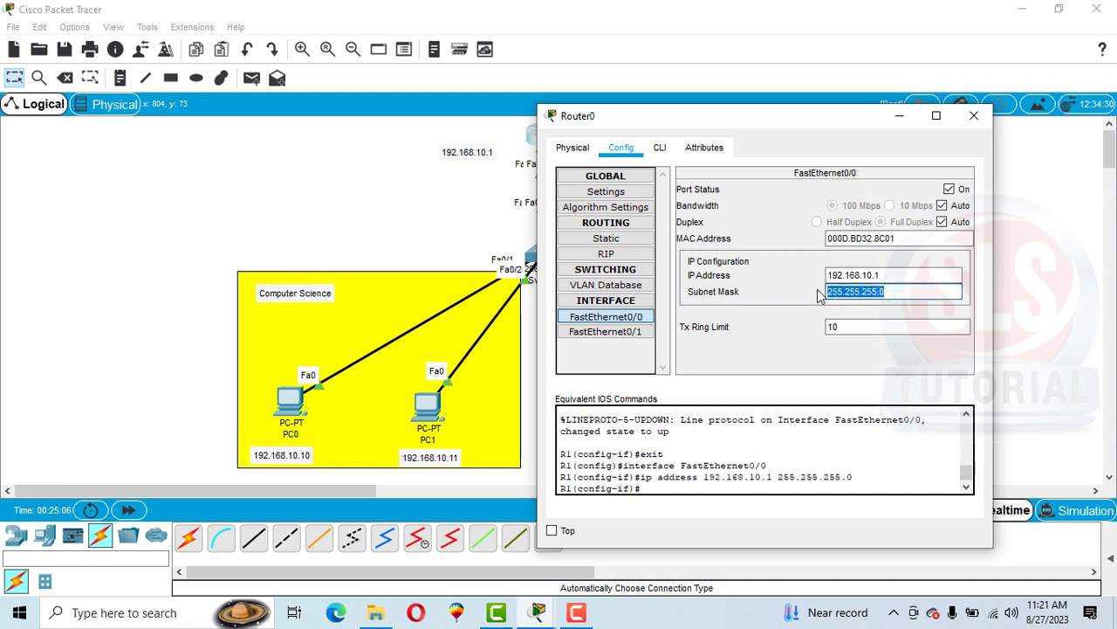
{"action": "left_click", "coordinate": [605, 331]}
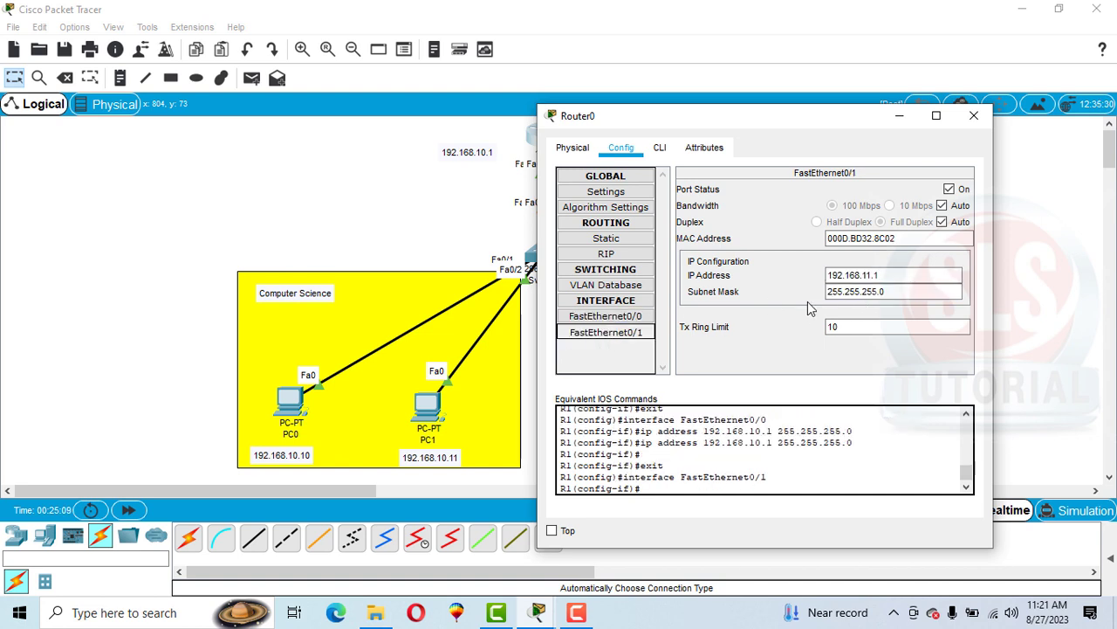
{"action": "left_click_drag", "start_coordinate": [878, 278], "coordinate": [828, 278]}
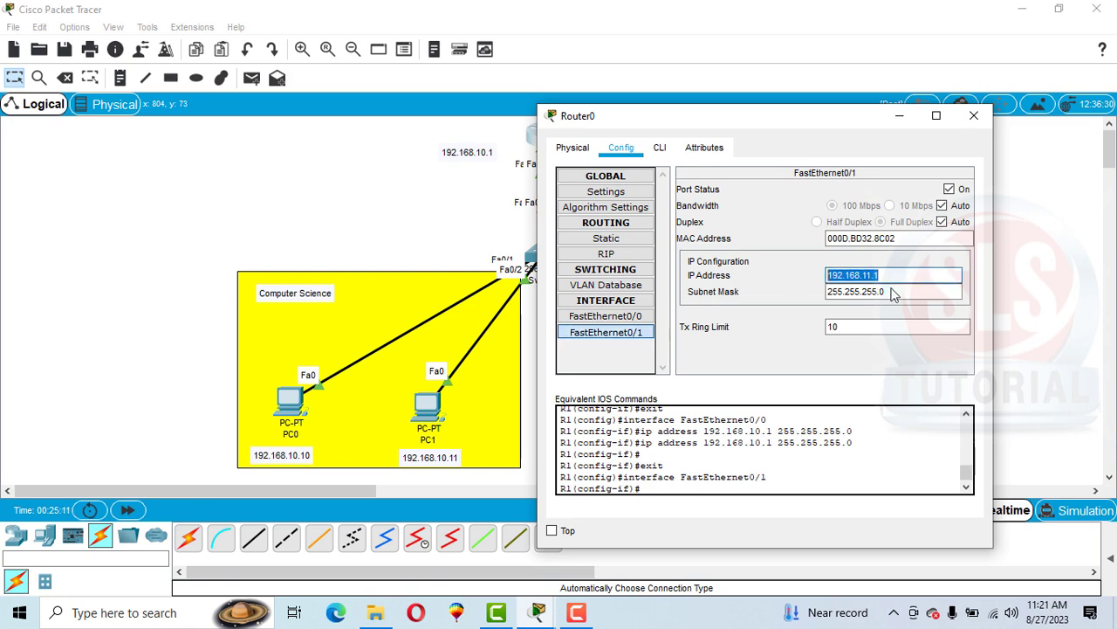
{"action": "left_click_drag", "start_coordinate": [893, 296], "coordinate": [819, 297]}
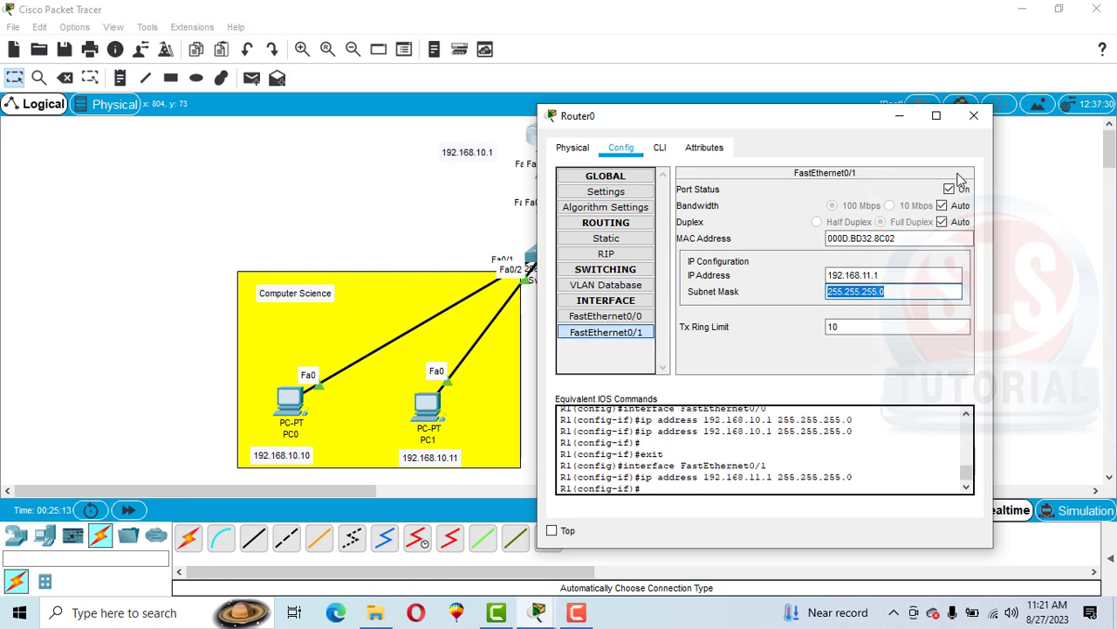
Step: End the router's configuration mode and examine the brief IP interface summary for both FastEthernet interfaces' addresses and status
{"action": "left_click", "coordinate": [660, 148]}
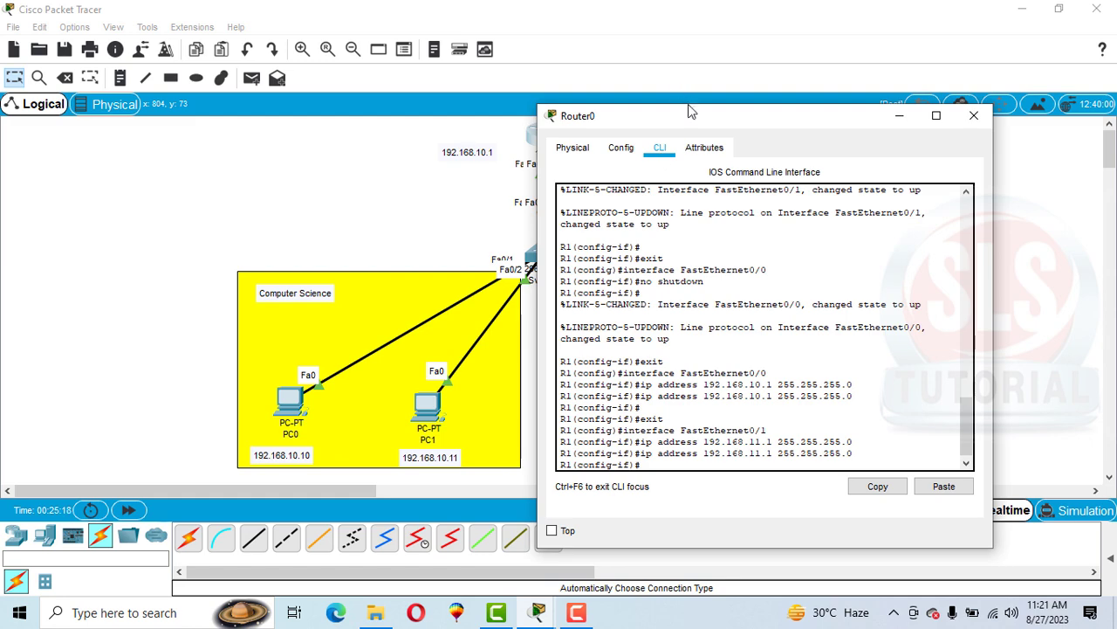
{"action": "left_click_drag", "start_coordinate": [695, 117], "coordinate": [821, 48]}
{"action": "type", "text": "end"}
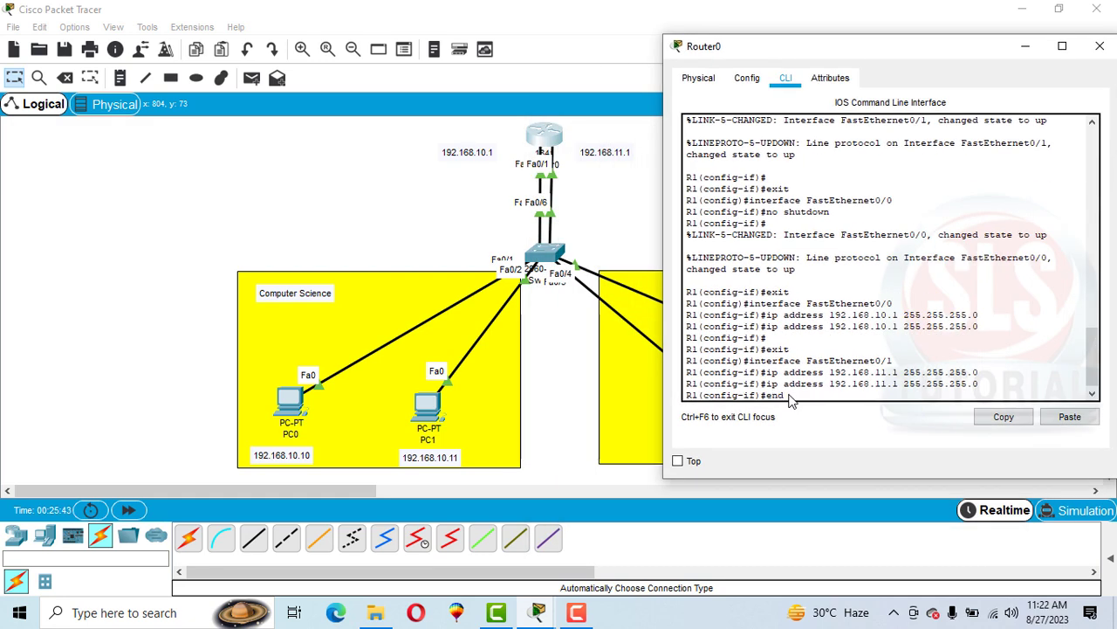
{"action": "key", "text": "Return"}
{"action": "key", "text": "Return"}
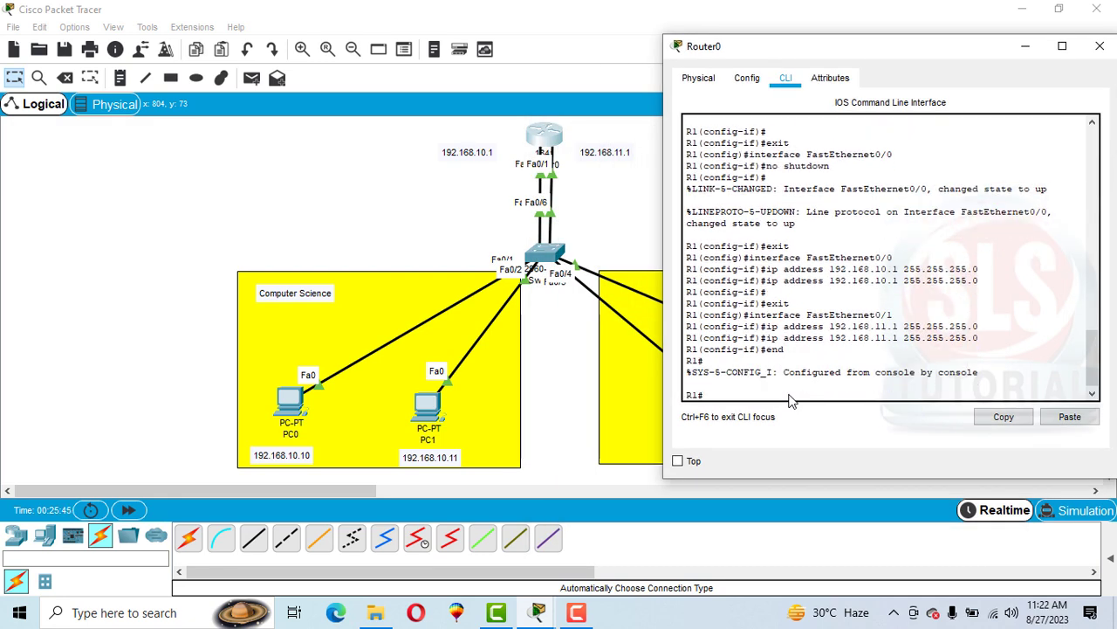
{"action": "type", "text": "sh ip int br"}
{"action": "key", "text": "Return"}
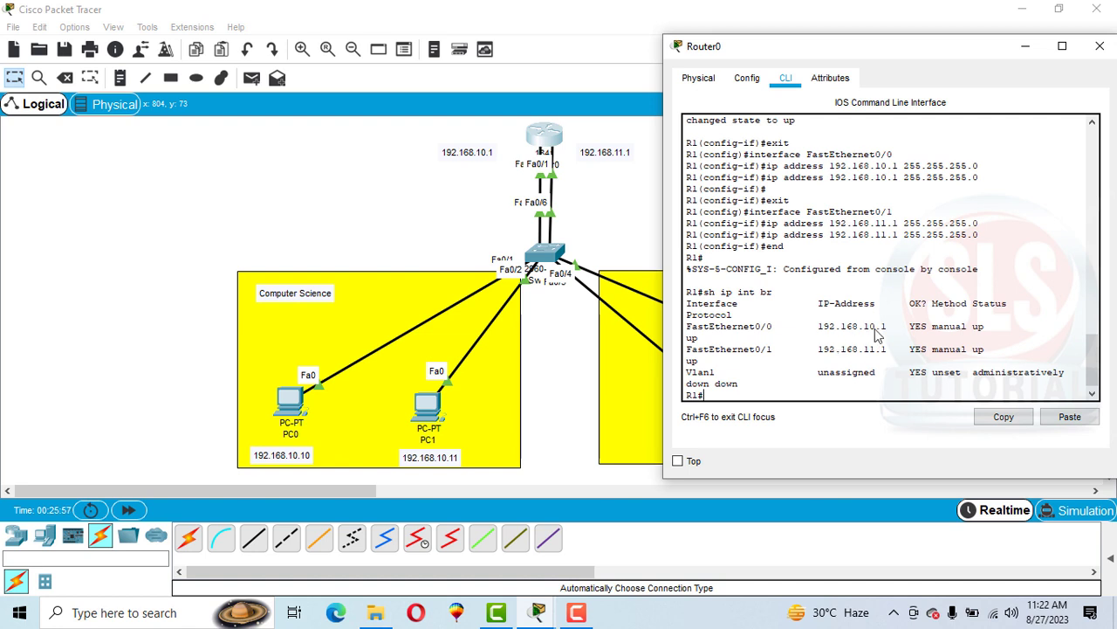
{"action": "mouse_move", "coordinate": [888, 329]}
{"action": "left_mouse_down"}
{"action": "mouse_move", "coordinate": [831, 332]}
{"action": "mouse_move", "coordinate": [882, 336]}
{"action": "left_mouse_up"}
{"action": "left_click_drag", "start_coordinate": [991, 330], "coordinate": [979, 331]}
{"action": "mouse_move", "coordinate": [883, 353]}
{"action": "left_mouse_down"}
{"action": "mouse_move", "coordinate": [825, 354]}
{"action": "mouse_move", "coordinate": [884, 354]}
{"action": "left_mouse_up"}
Step: Save the router's running configuration with the wr command and close the router window
{"action": "key", "text": "Return"}
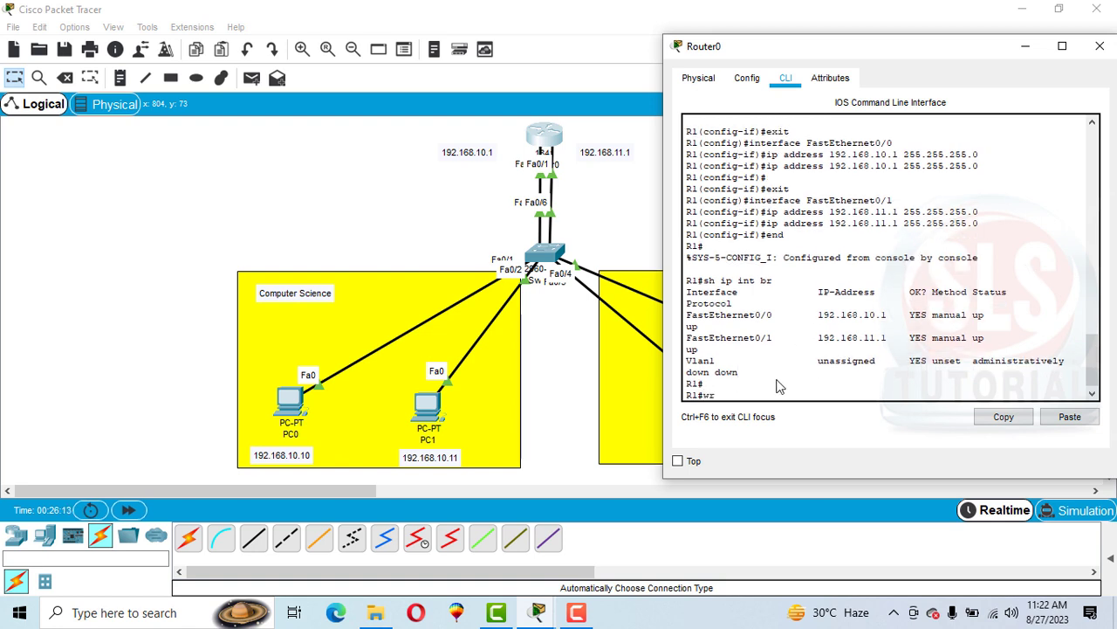
{"action": "type", "text": "wr"}
{"action": "key", "text": "Return"}
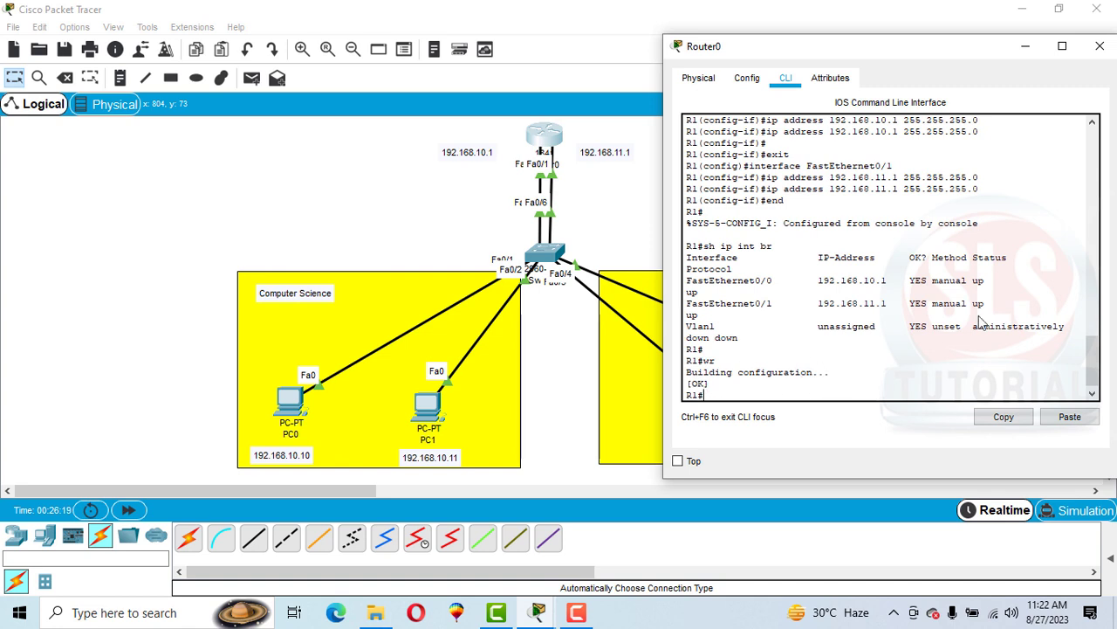
{"action": "left_click", "coordinate": [1098, 46]}
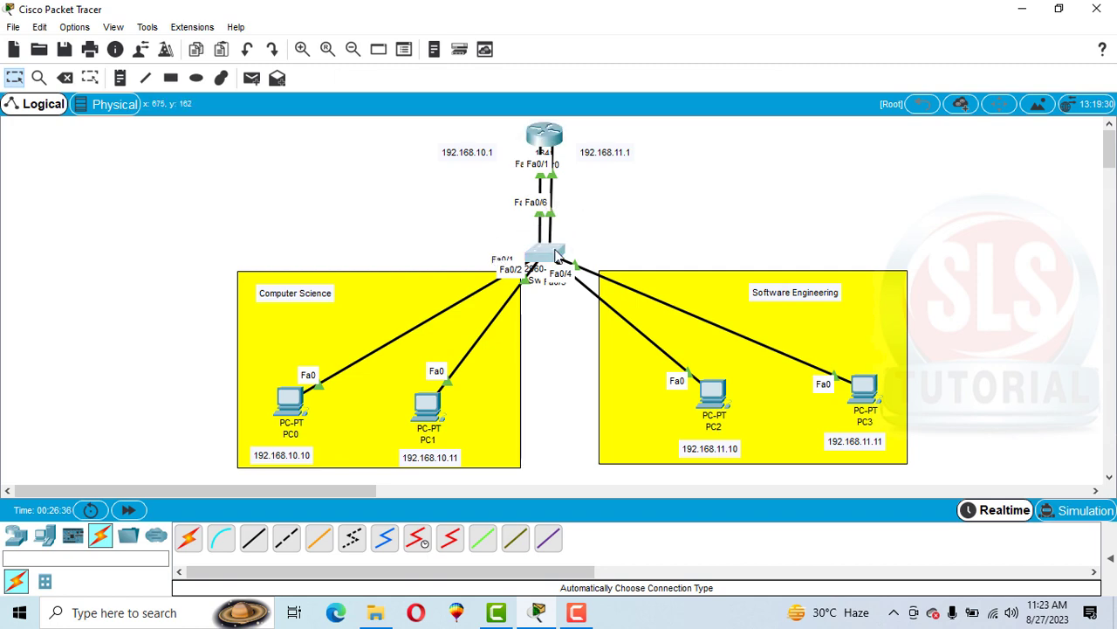
Step: Open Switch0's command line and enter global configuration mode with config t, moving its window clear of the topology
{"action": "left_click", "coordinate": [555, 254]}
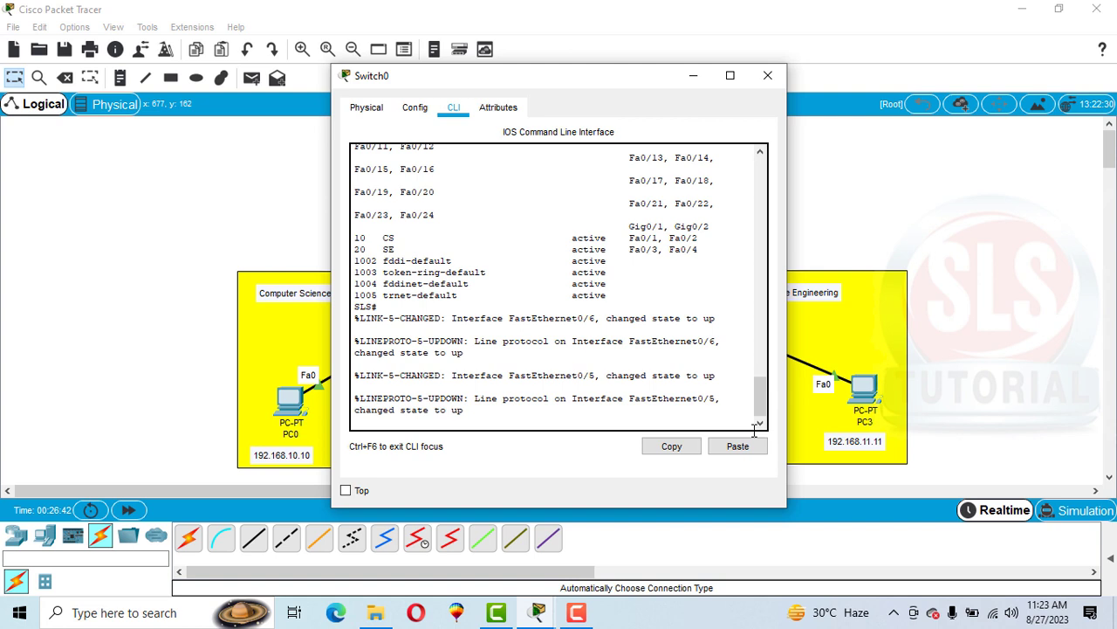
{"action": "key", "text": "Return"}
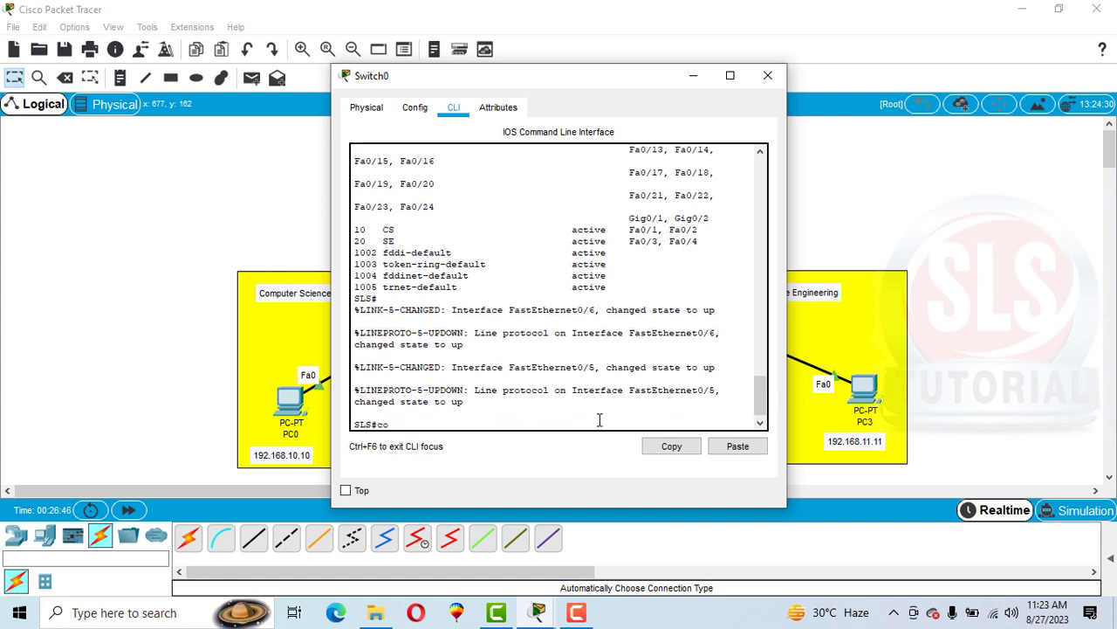
{"action": "key", "text": "Return"}
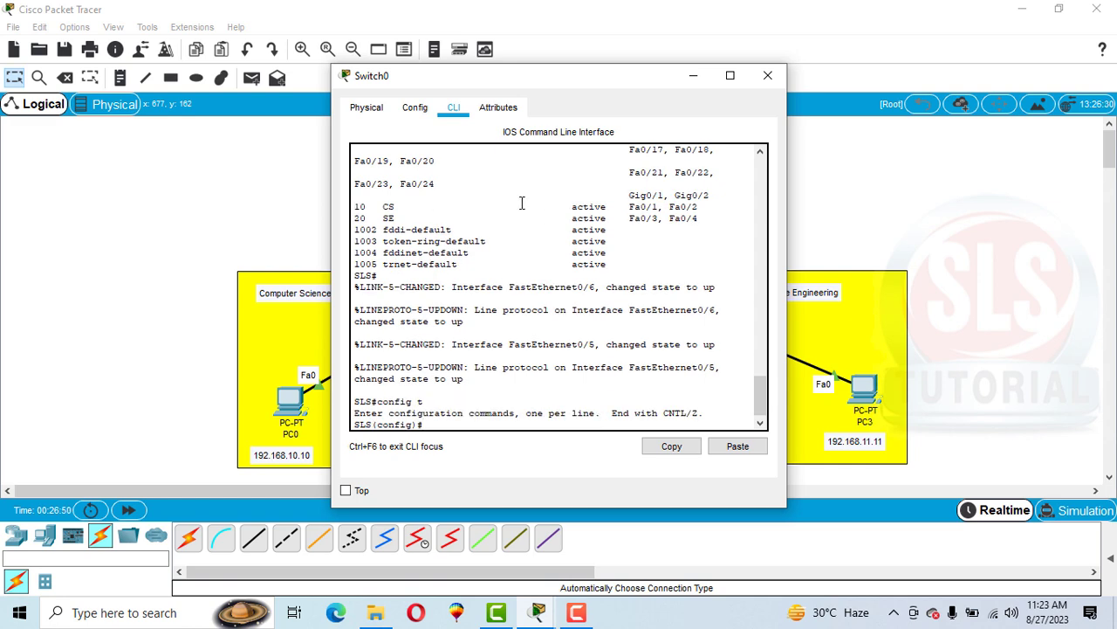
{"action": "left_click_drag", "start_coordinate": [426, 84], "coordinate": [777, 82]}
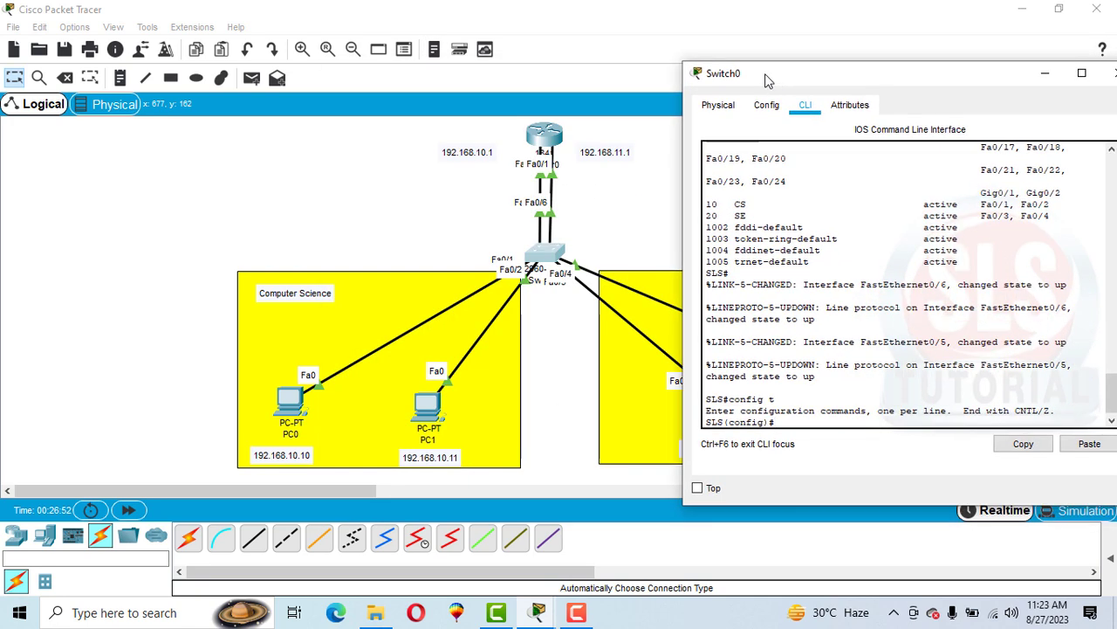
Step: Reattach the link cable between the router and Switch0 at the switch end
{"action": "left_click", "coordinate": [540, 225]}
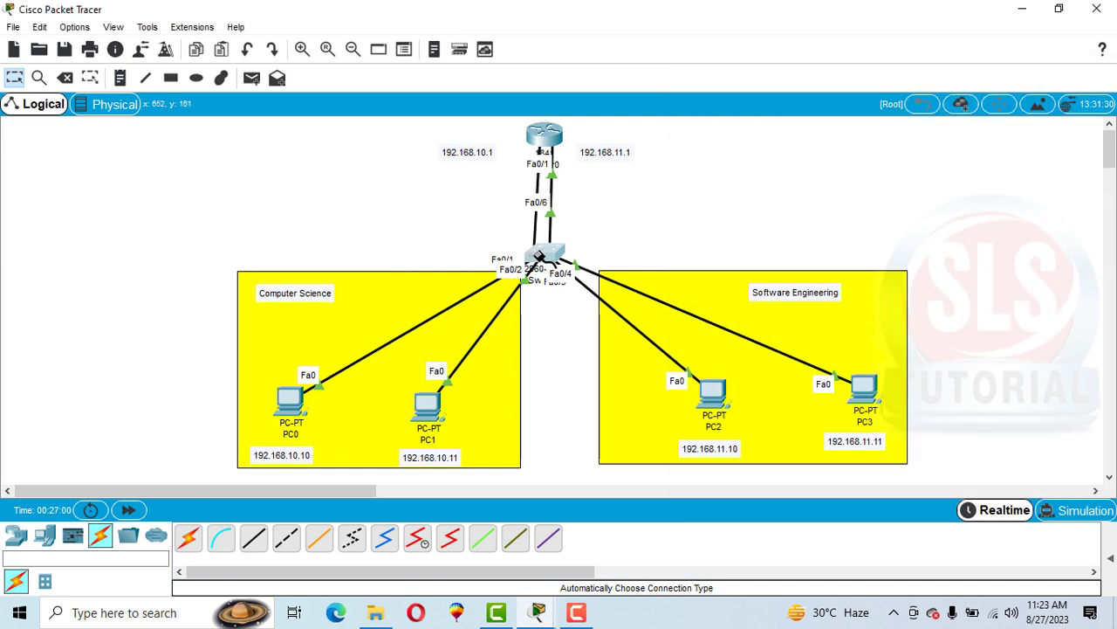
{"action": "left_click", "coordinate": [539, 254]}
{"action": "left_click", "coordinate": [611, 32]}
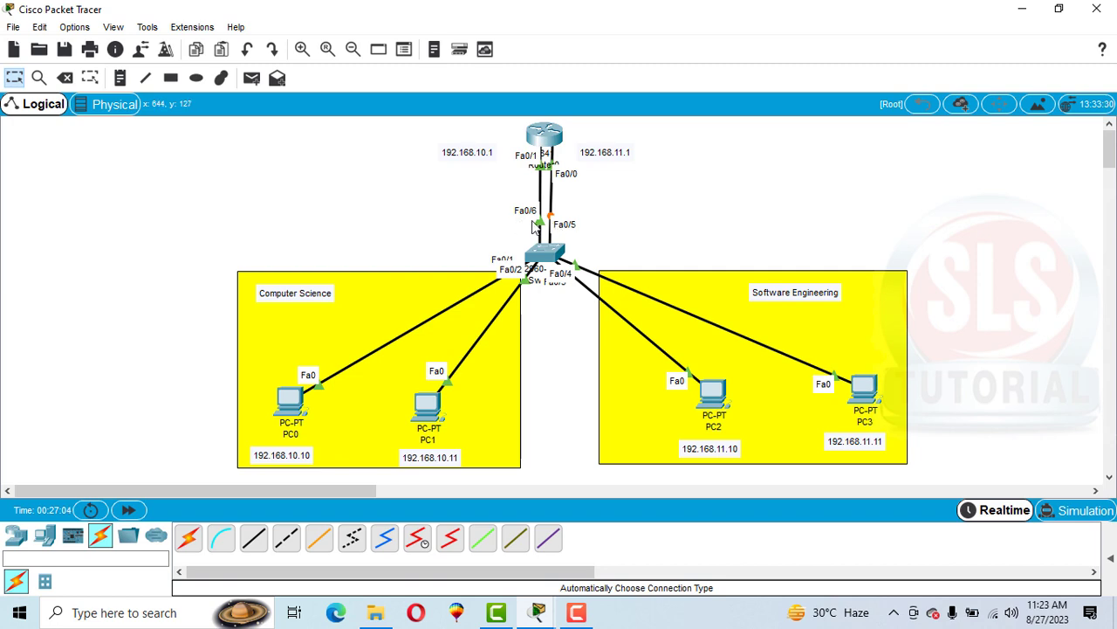
Step: Configure Switch0's interface f0/5 as an access port in VLAN 10
{"action": "left_click", "coordinate": [547, 251]}
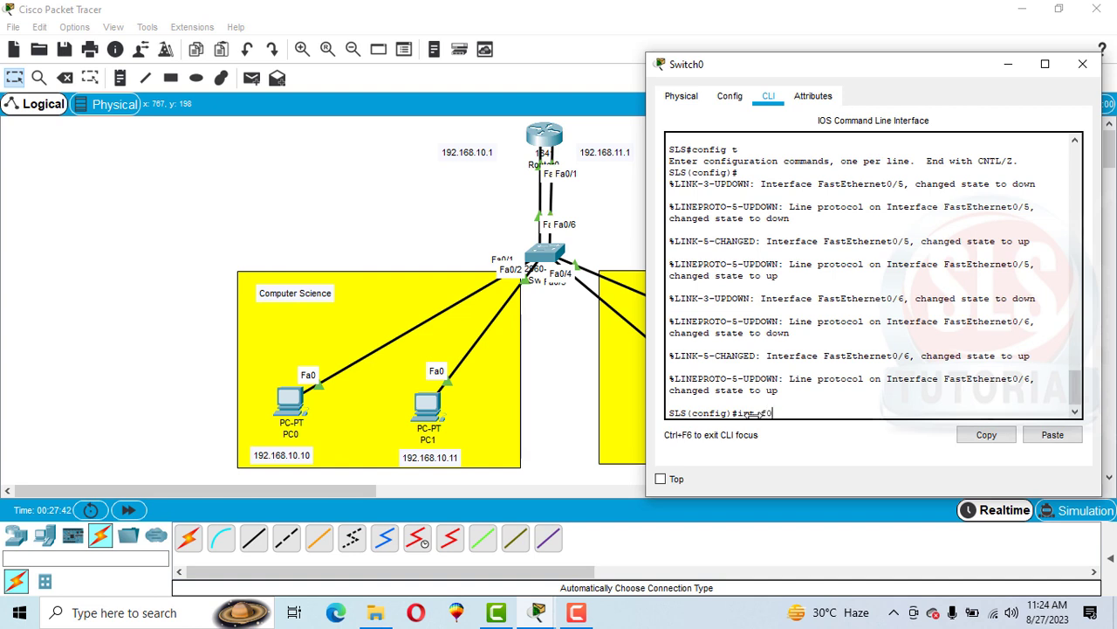
{"action": "type", "text": "/5"}
{"action": "key", "text": "Return"}
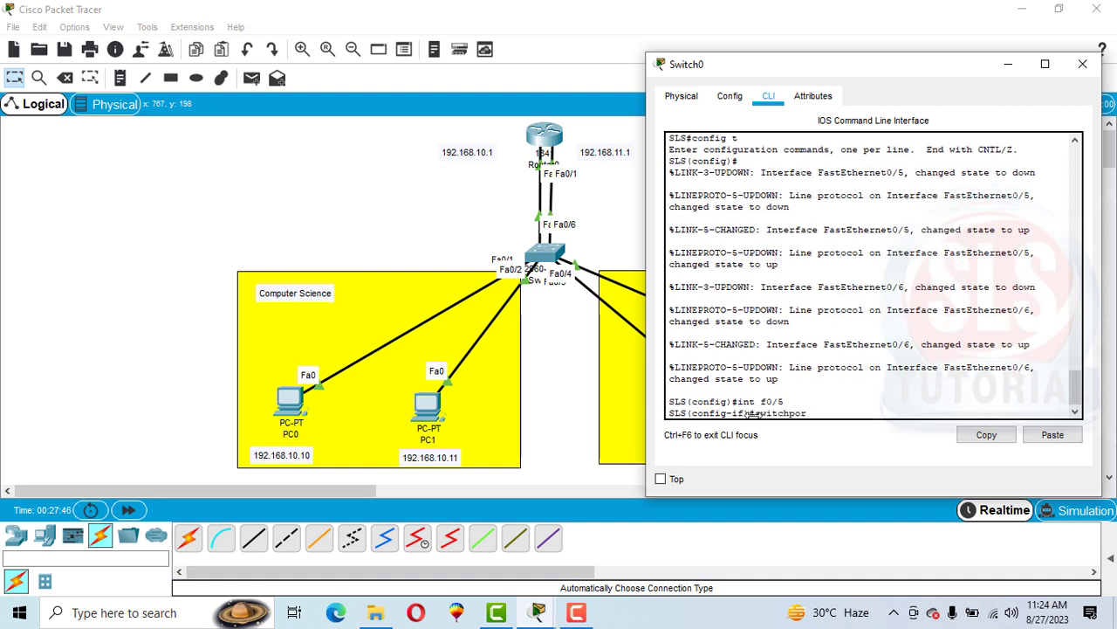
{"action": "type", "text": "switchport access vlan 10"}
{"action": "key", "text": "Return"}
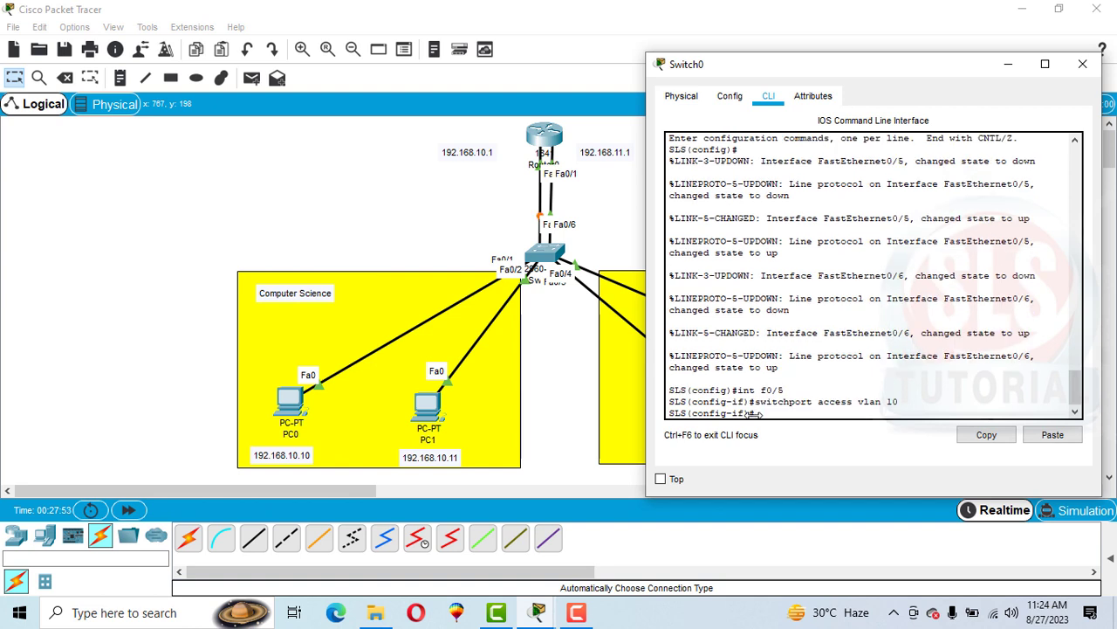
{"action": "type", "text": "switchport mode access"}
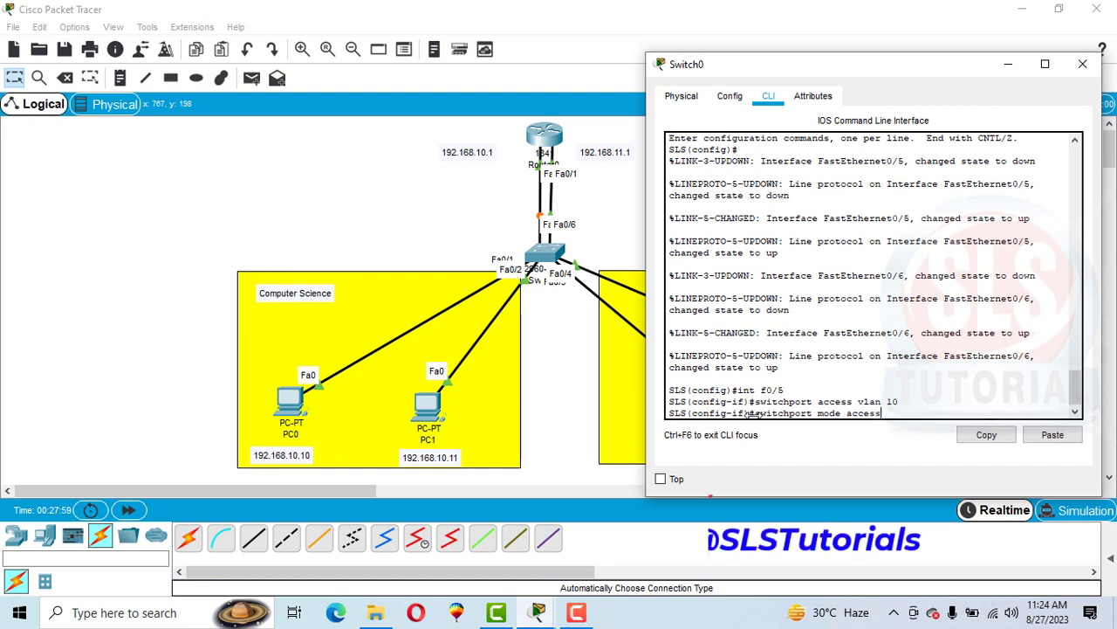
{"action": "key", "text": "Return"}
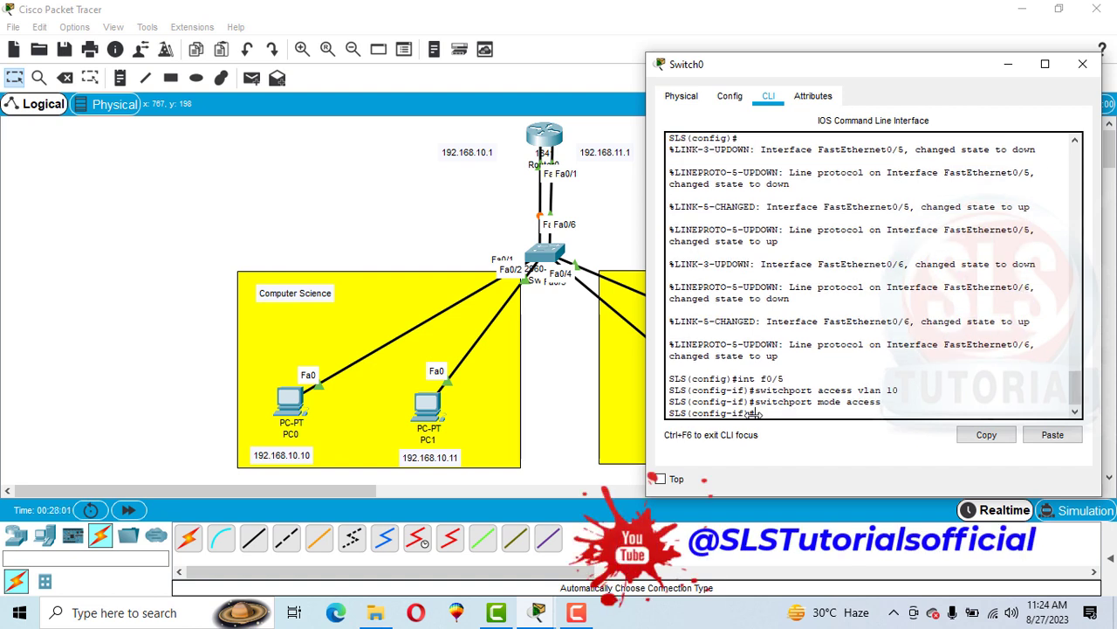
Step: Configure Switch0's interface f0/6 as an access port in VLAN 20
{"action": "type", "text": "int f0/6"}
{"action": "key", "text": "Return"}
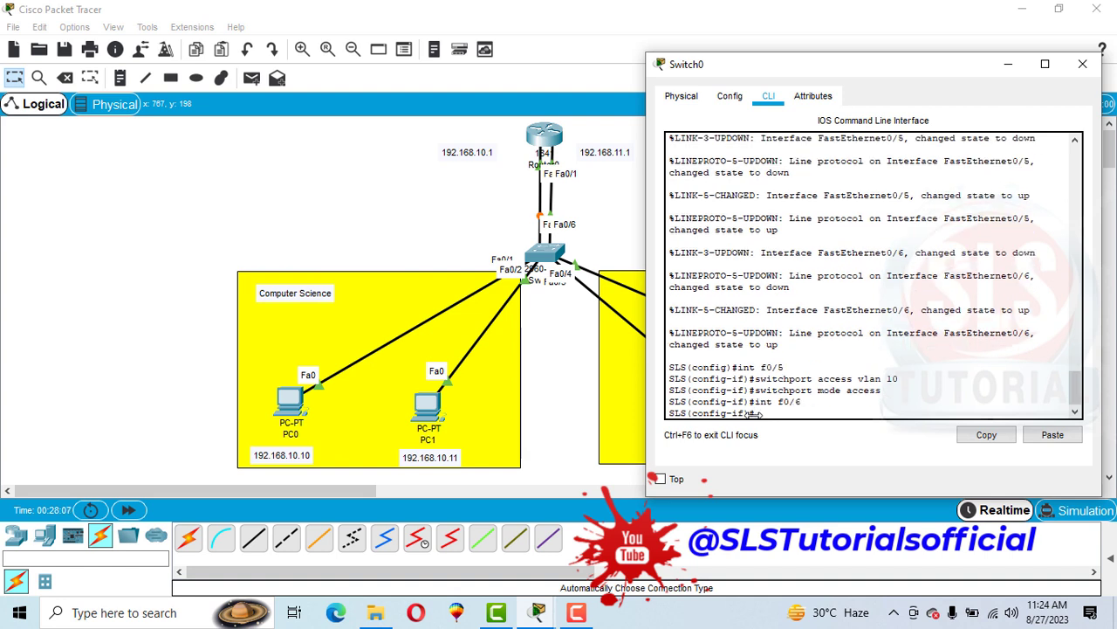
{"action": "key", "text": "Up"}
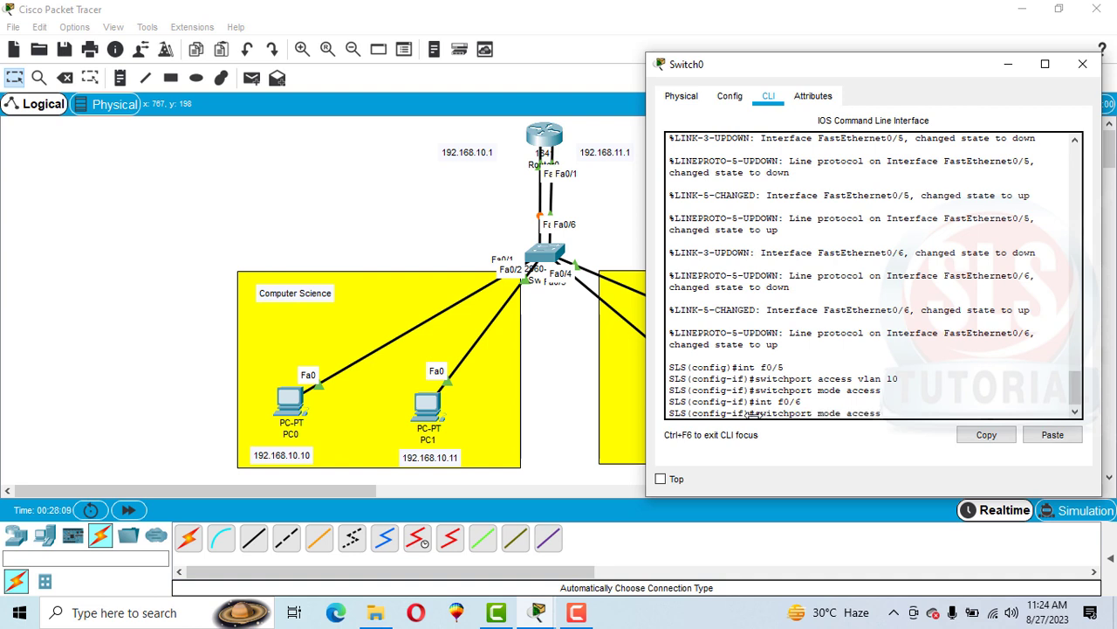
{"action": "key", "text": "Up"}
{"action": "type", "text": "20"}
{"action": "key", "text": "Return"}
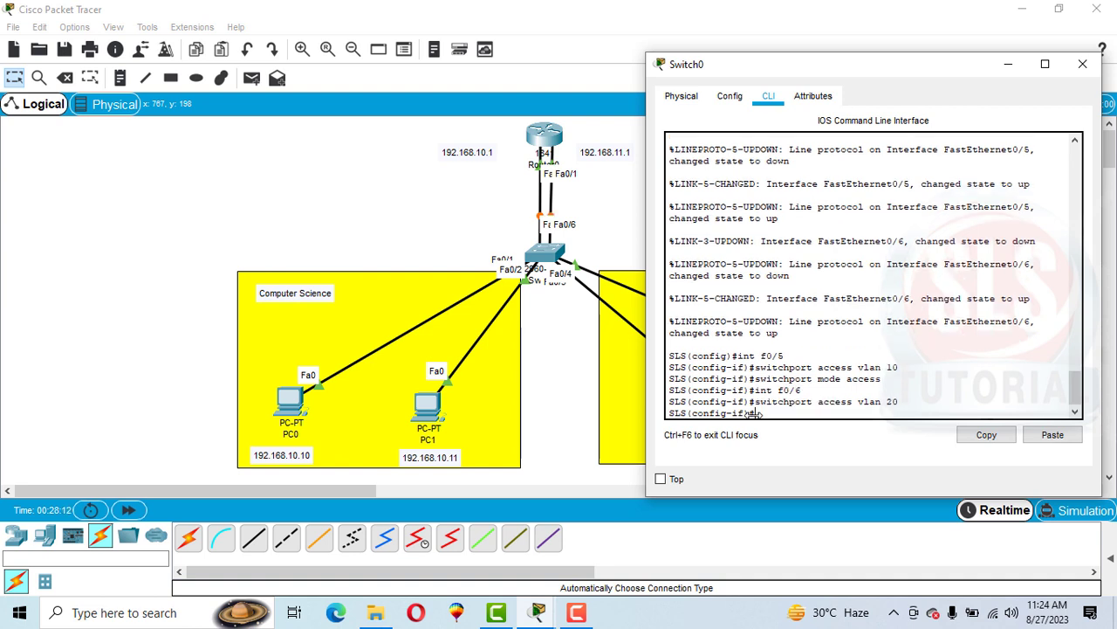
{"action": "key", "text": "Up"}
{"action": "key", "text": "Up"}
{"action": "key", "text": "Up"}
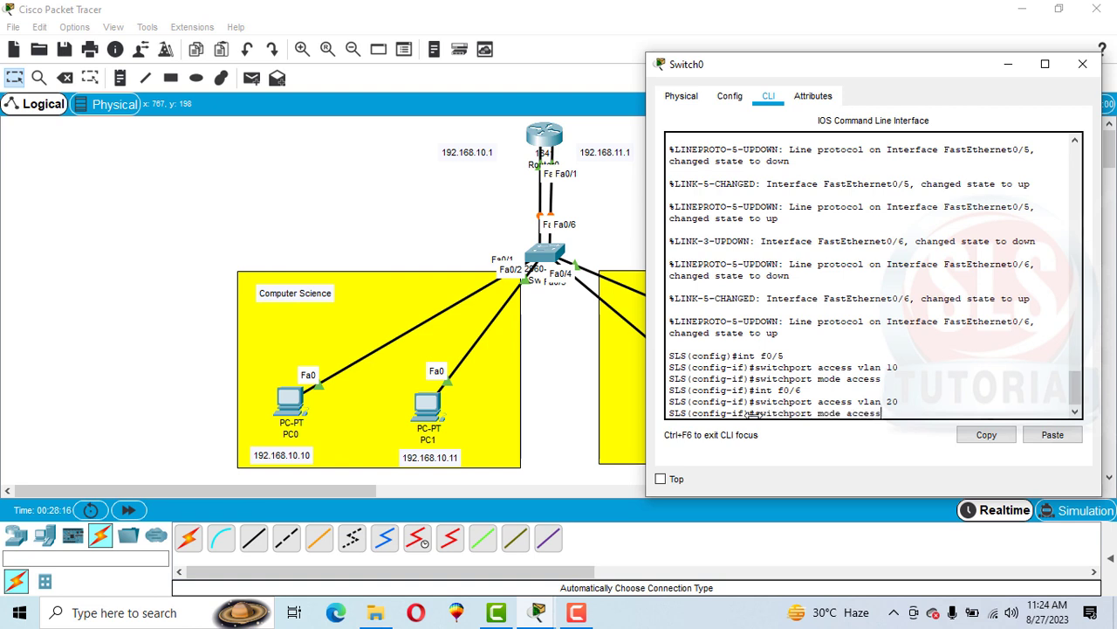
{"action": "key", "text": "Return"}
Step: End the switch's configuration mode, save its running configuration with wr and close the switch window
{"action": "type", "text": "end"}
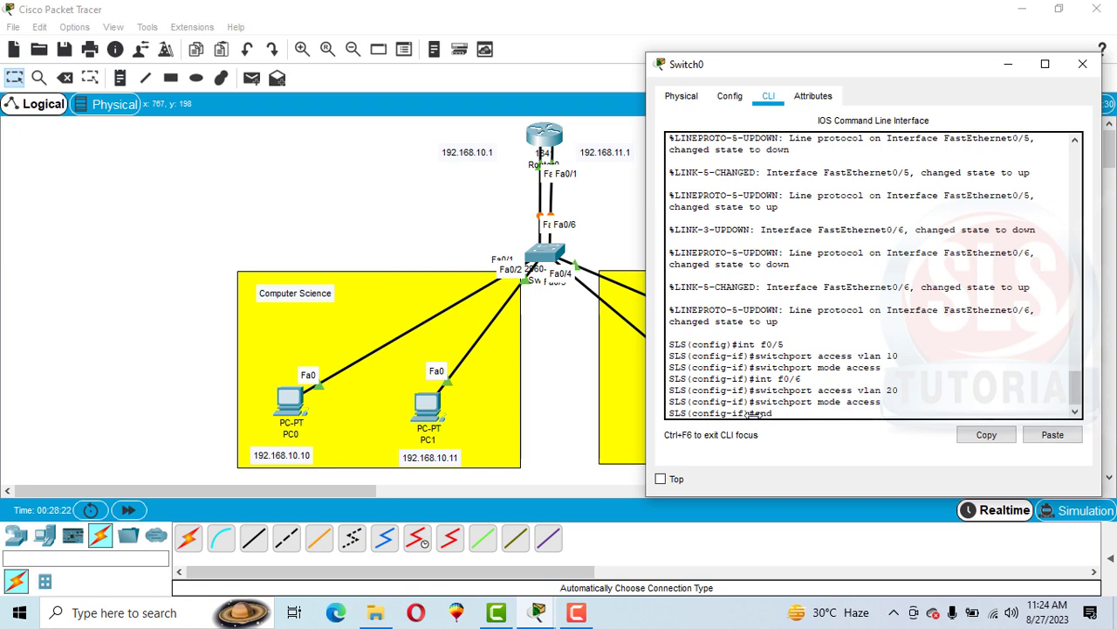
{"action": "key", "text": "Return"}
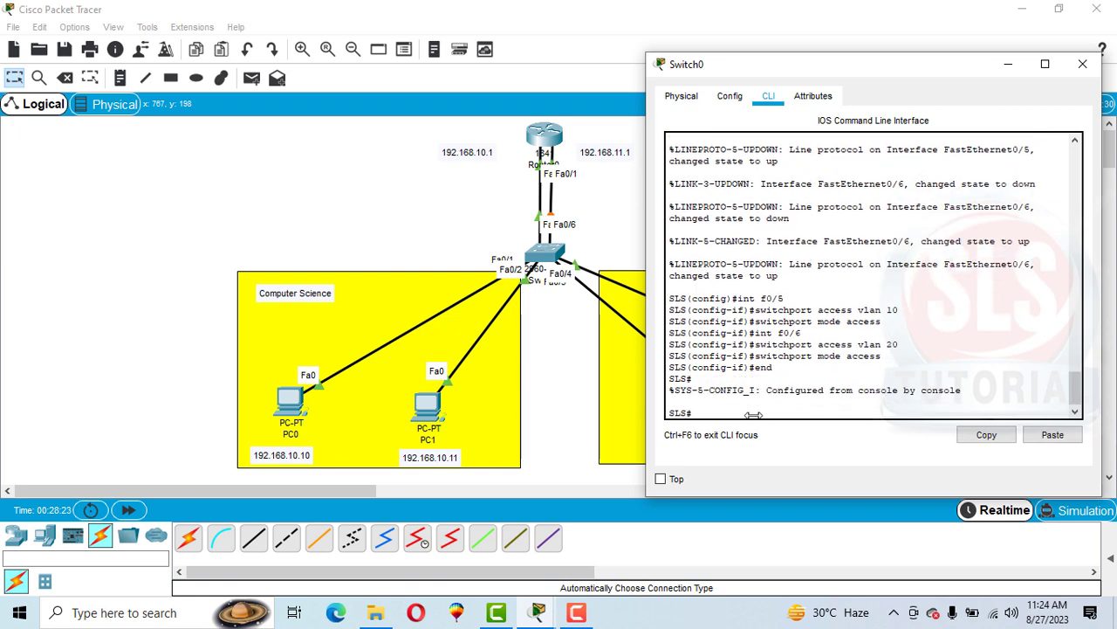
{"action": "type", "text": "wr"}
{"action": "key", "text": "Return"}
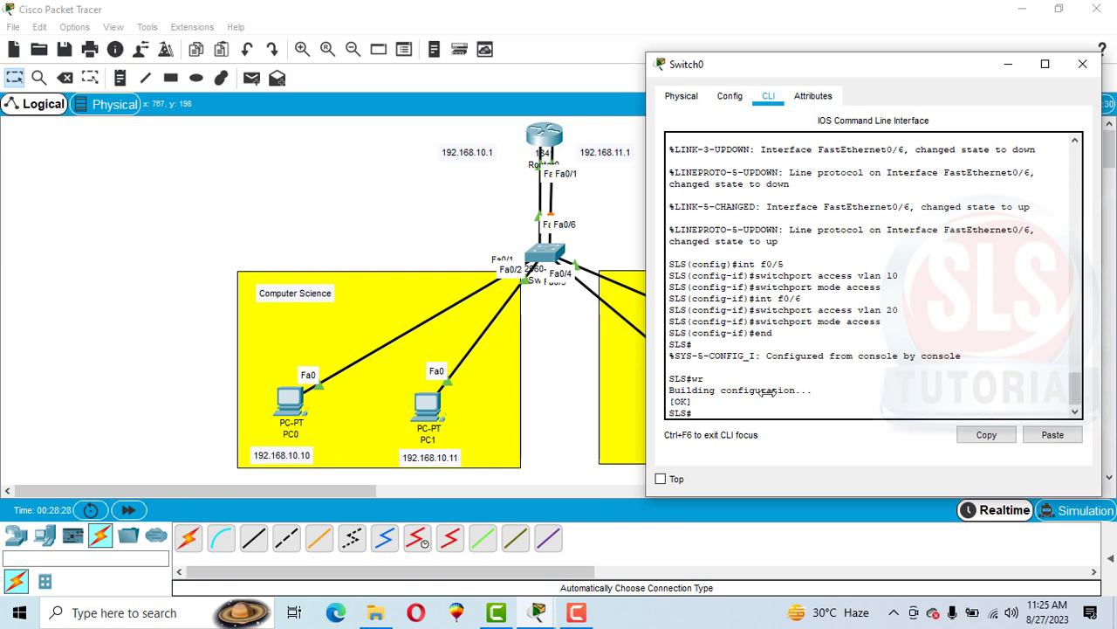
{"action": "left_click", "coordinate": [1083, 64]}
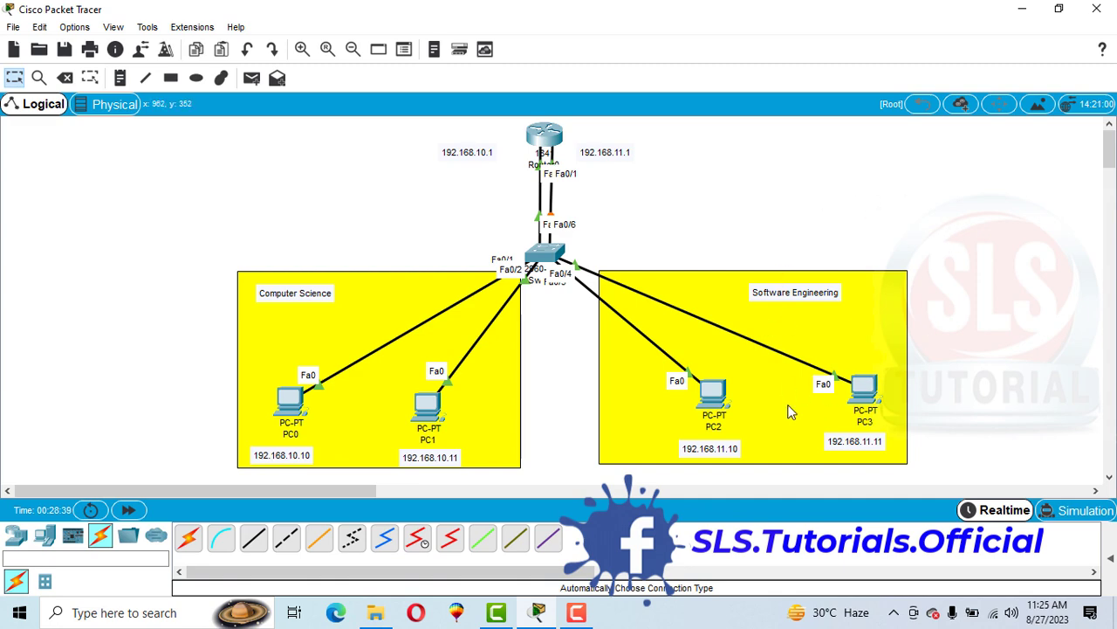
Step: Ping PC3 at 192.168.11.11 from PC1's Command Prompt
{"action": "left_click", "coordinate": [422, 406]}
{"action": "left_click", "coordinate": [722, 174]}
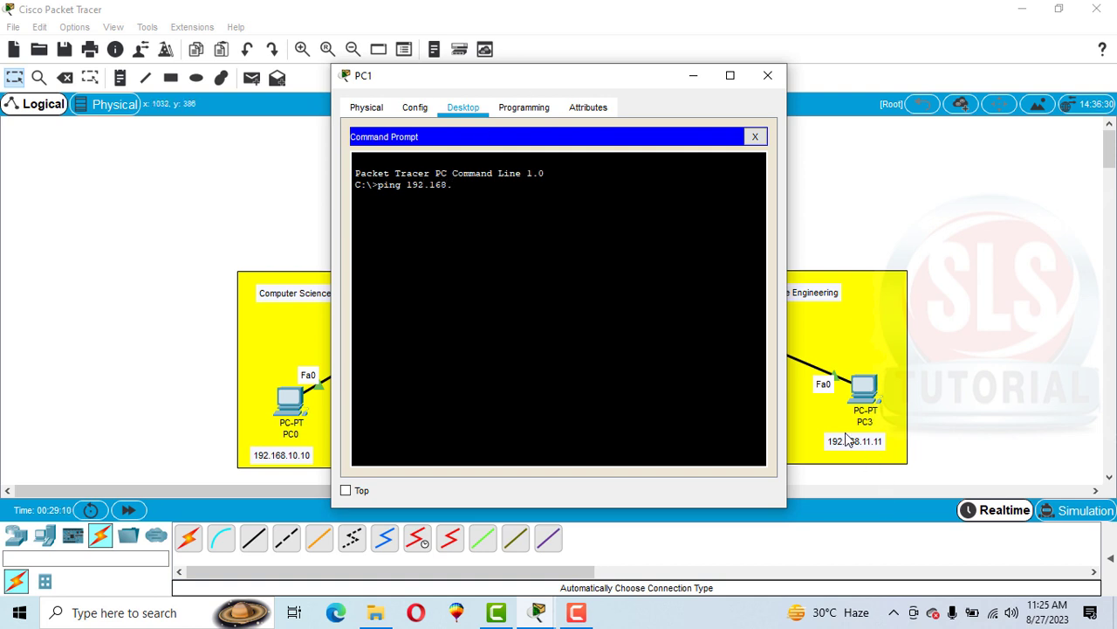
{"action": "type", "text": ".11"}
{"action": "key", "text": "Return"}
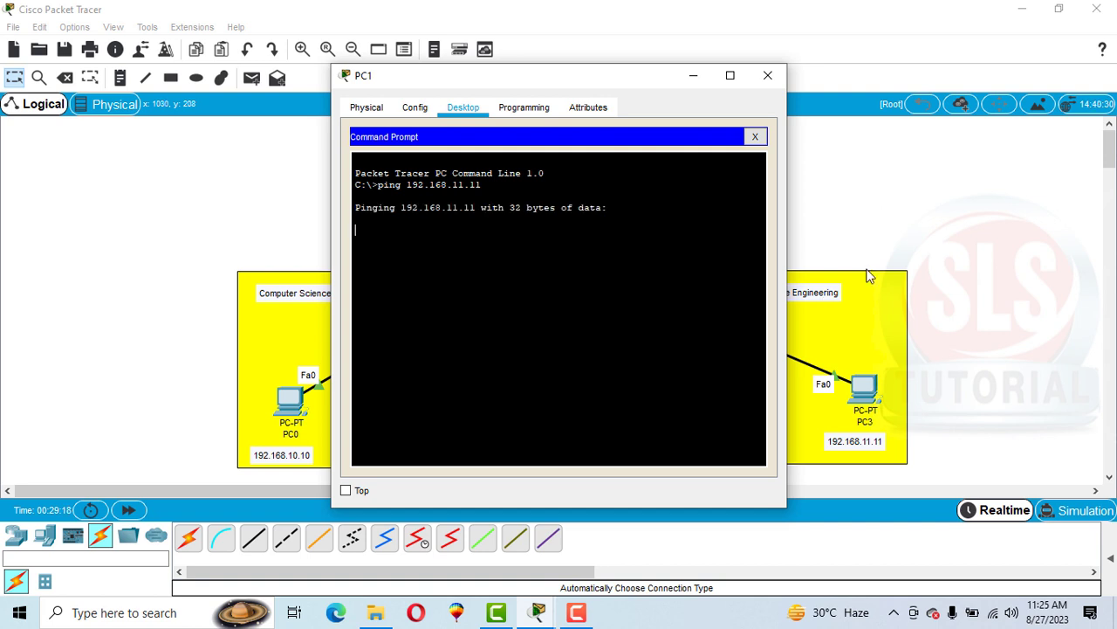
Step: Examine the ping replies on PC1, repeat the ping to 192.168.11.11 and close the PC1 window
{"action": "left_click_drag", "start_coordinate": [498, 77], "coordinate": [337, 74]}
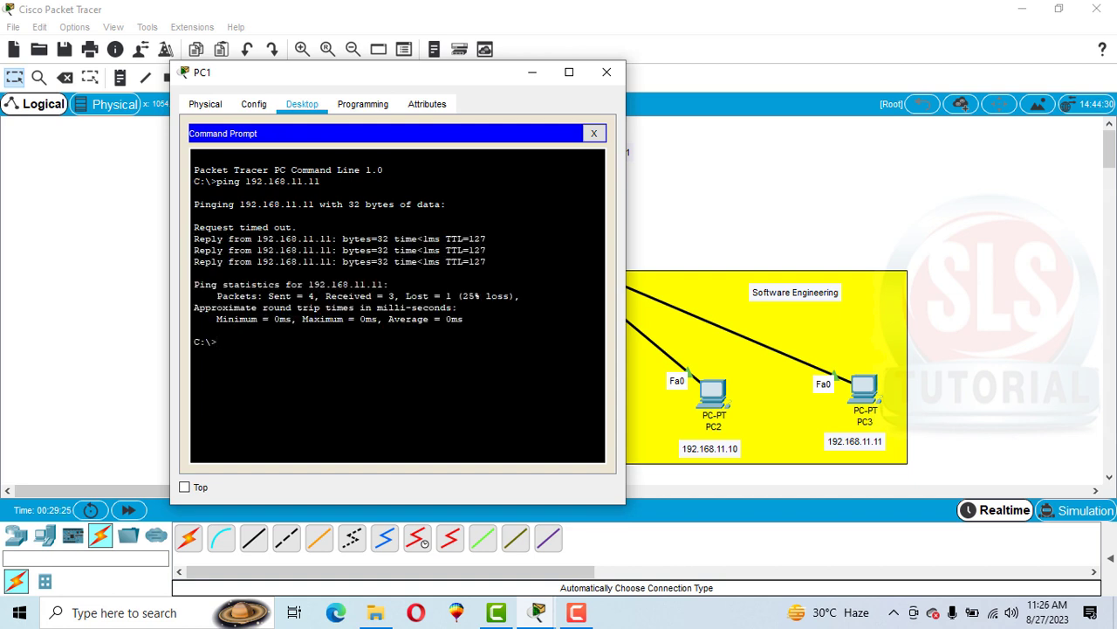
{"action": "left_click_drag", "start_coordinate": [299, 227], "coordinate": [207, 228]}
{"action": "left_click_drag", "start_coordinate": [487, 262], "coordinate": [305, 233]}
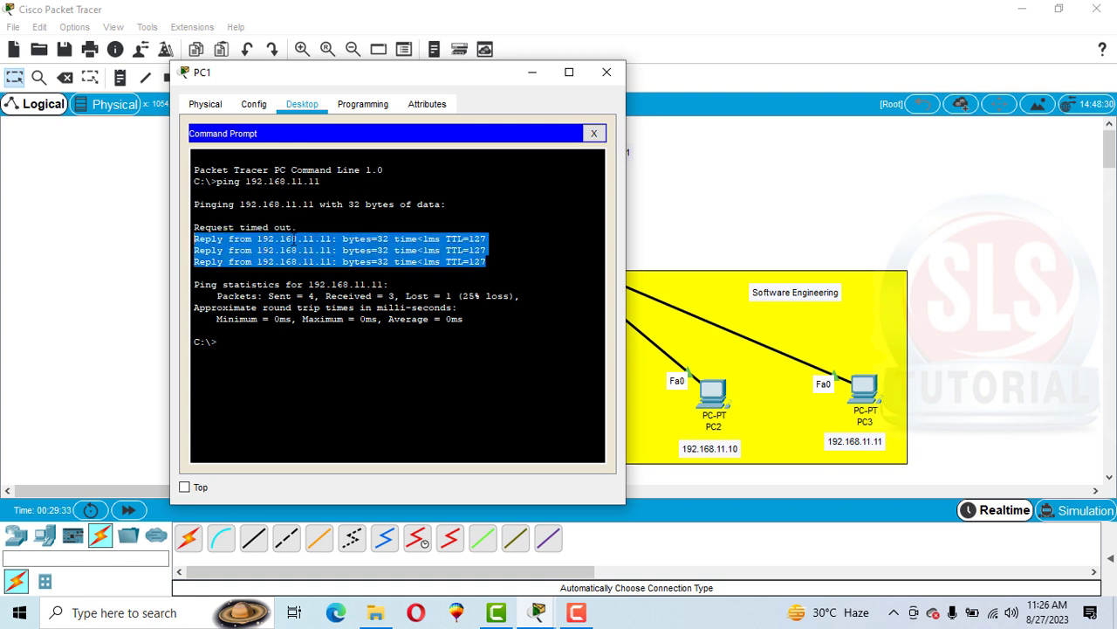
{"action": "left_click", "coordinate": [219, 341]}
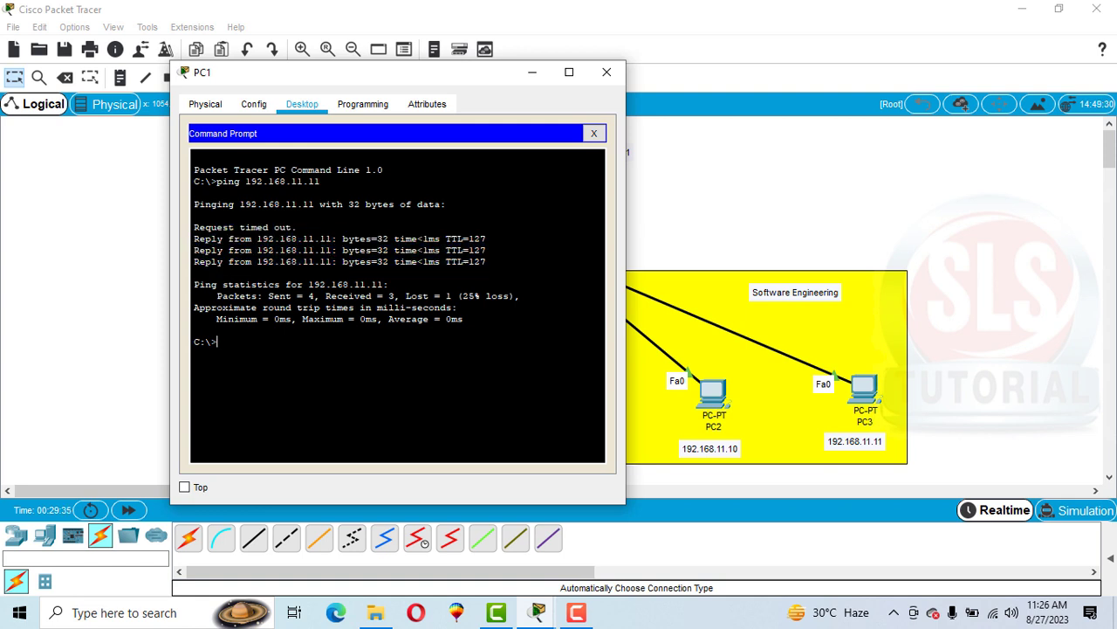
{"action": "key", "text": "Up"}
{"action": "key", "text": "Return"}
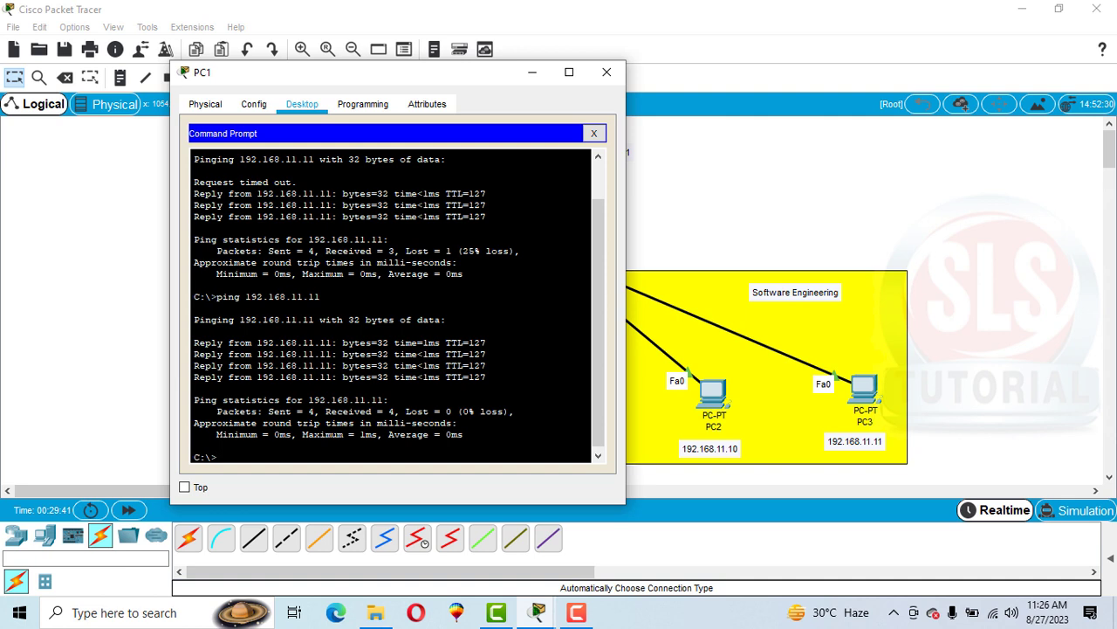
{"action": "left_click", "coordinate": [607, 73]}
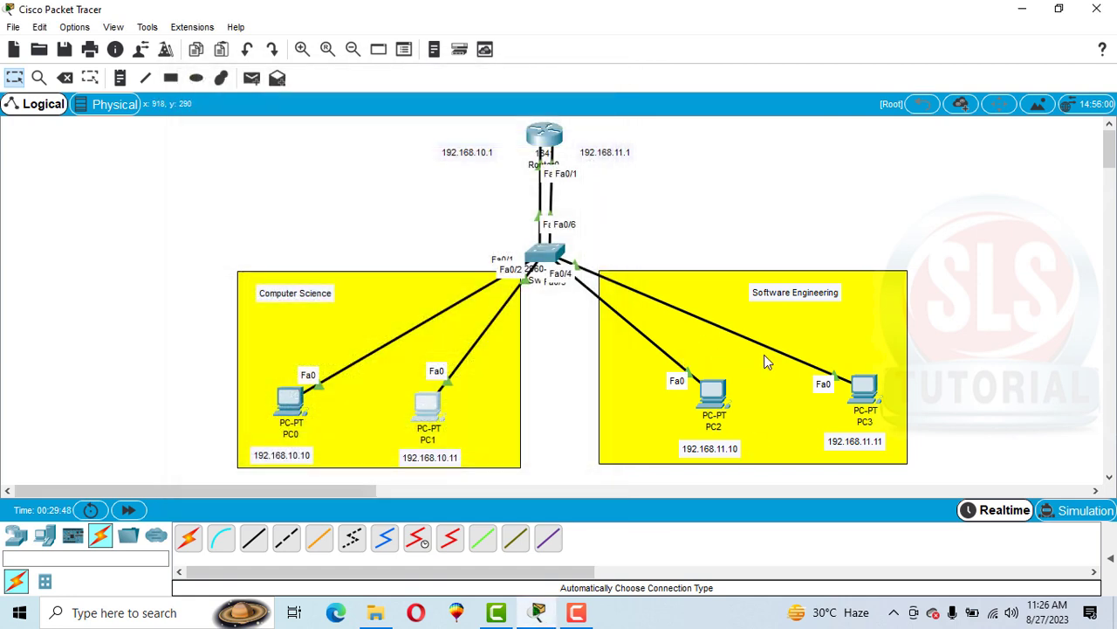
Step: Ping PC0 at 192.168.10.10 from PC3's Command Prompt, examine the replies and close the PC3 window
{"action": "left_click", "coordinate": [865, 391]}
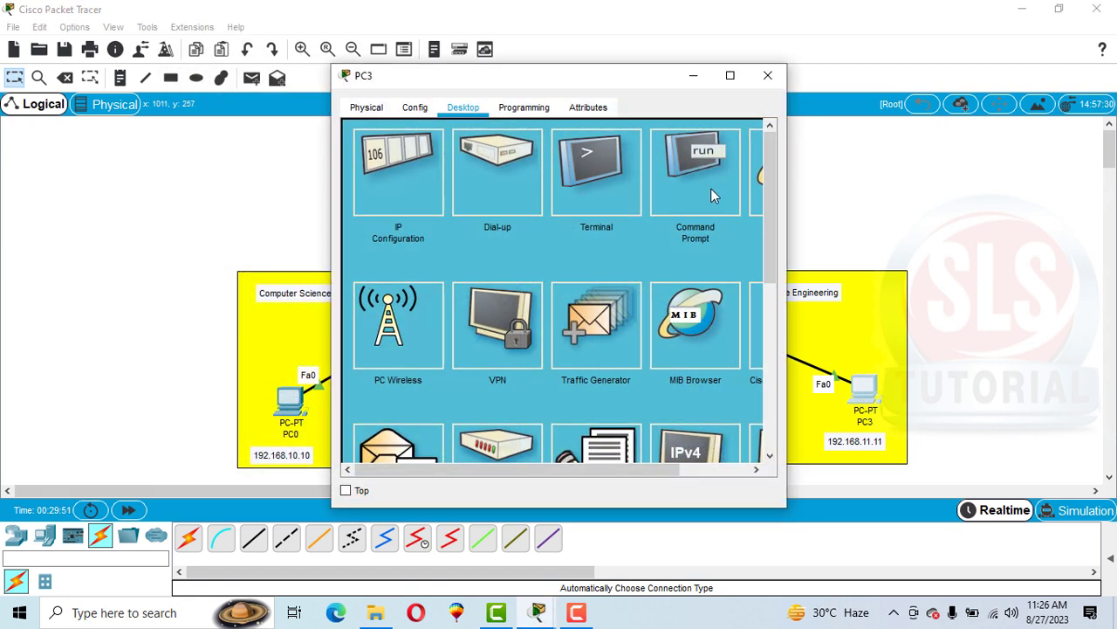
{"action": "left_click", "coordinate": [710, 187]}
{"action": "left_click_drag", "start_coordinate": [412, 88], "coordinate": [531, 73]}
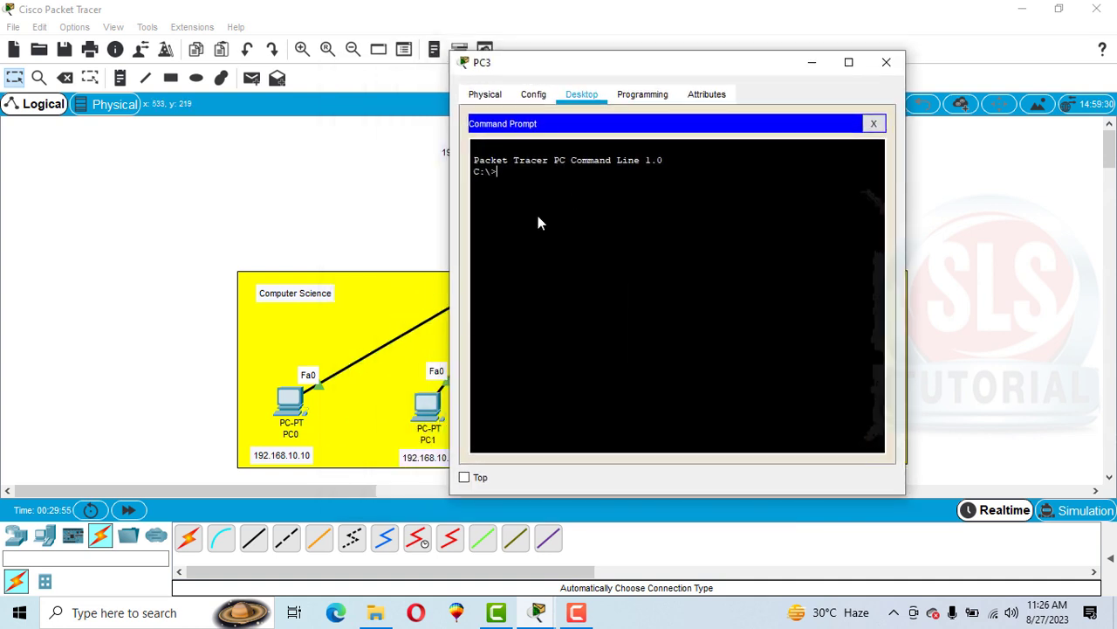
{"action": "type", "text": "ping 192.168.10.10"}
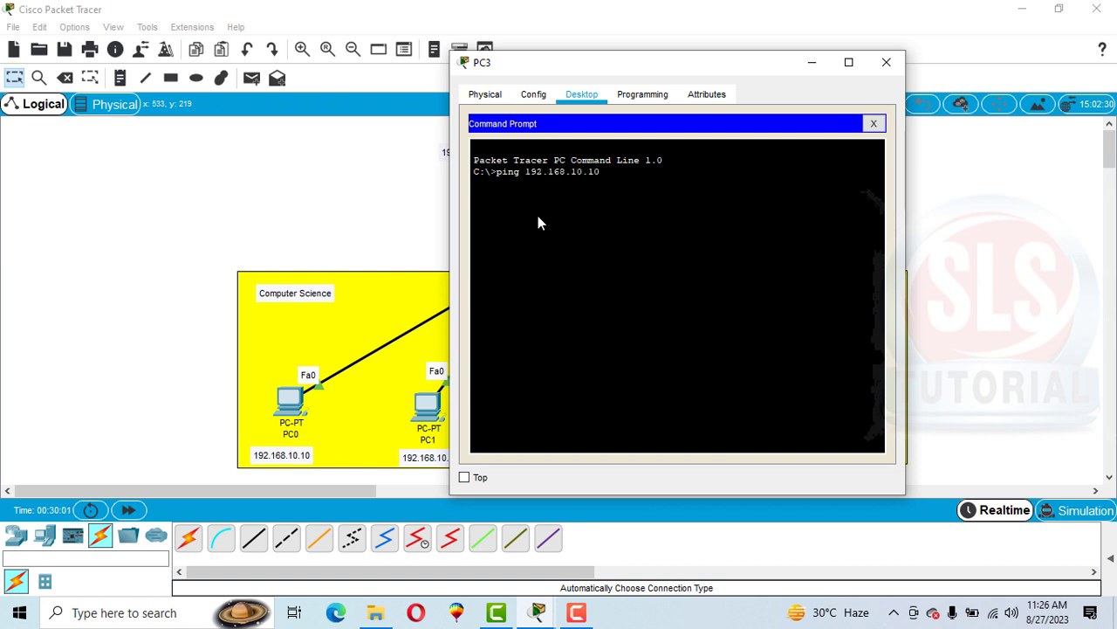
{"action": "key", "text": "Return"}
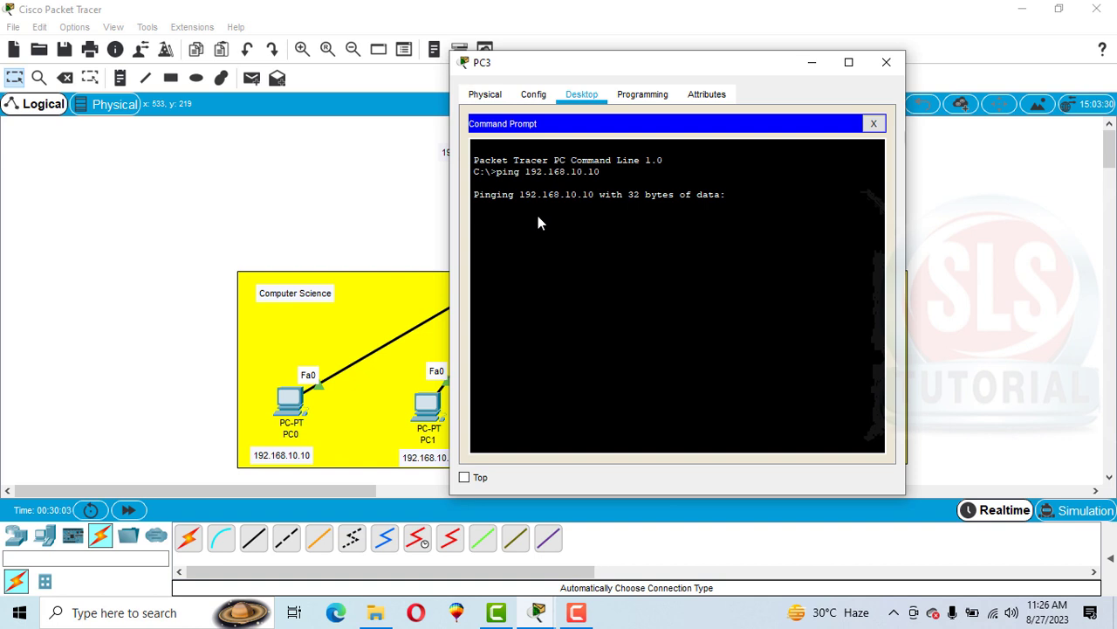
{"action": "left_click_drag", "start_coordinate": [547, 62], "coordinate": [643, 70]}
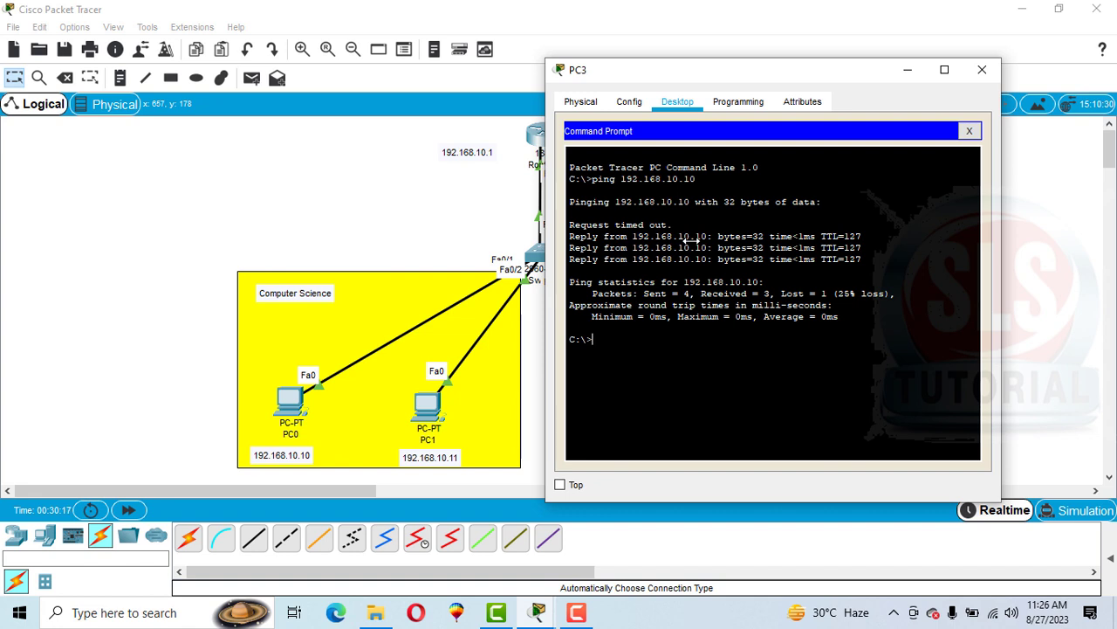
{"action": "left_click", "coordinate": [977, 75]}
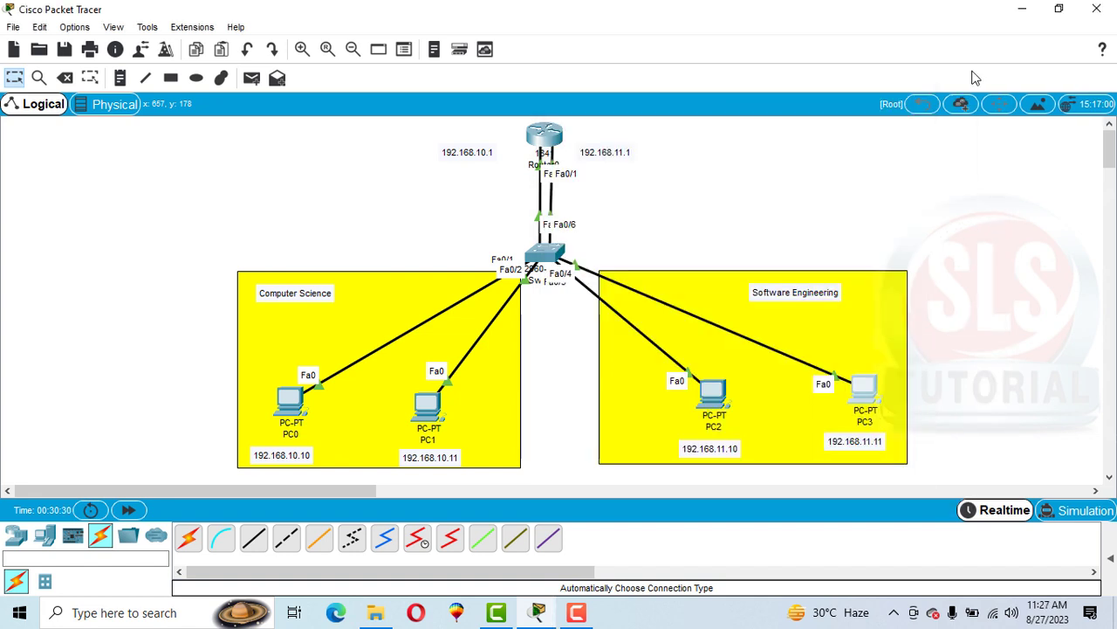